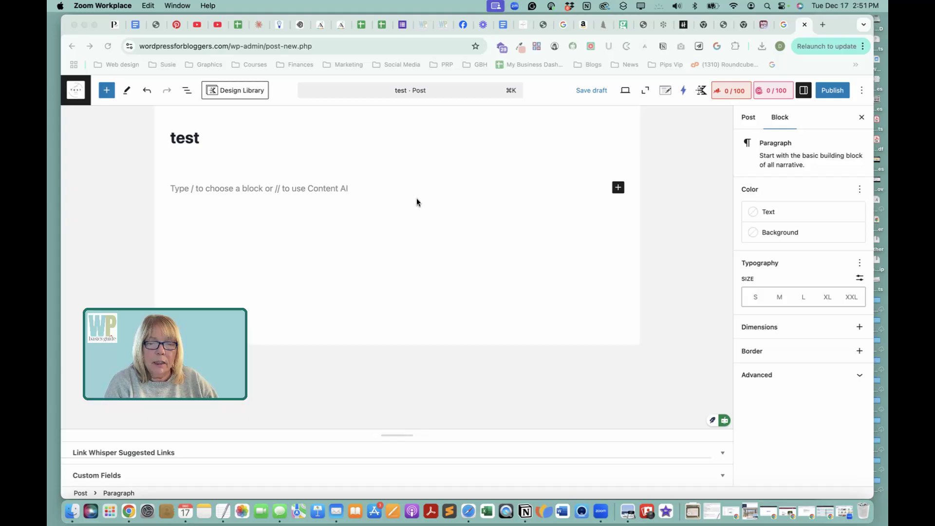
# Insert a Table block in the empty paragraph below the post title.
pyautogui.click(368, 189)
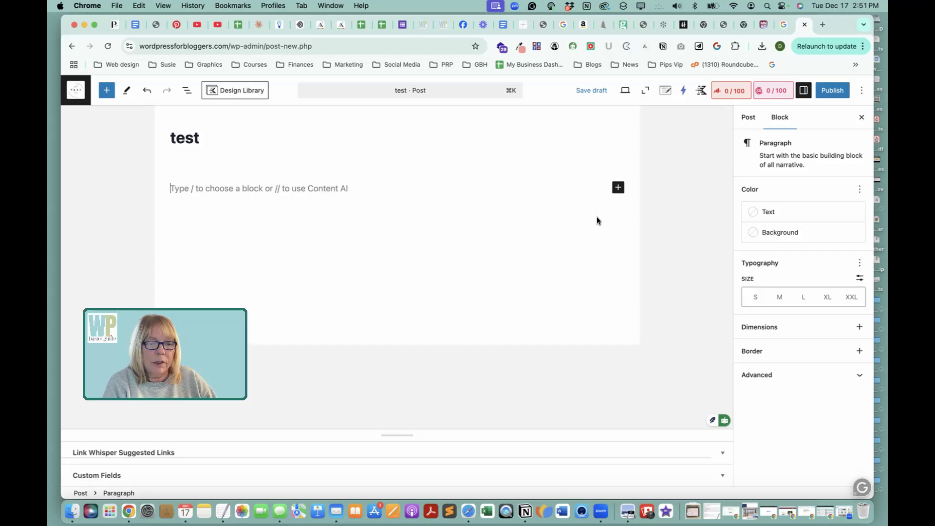
pyautogui.click(619, 194)
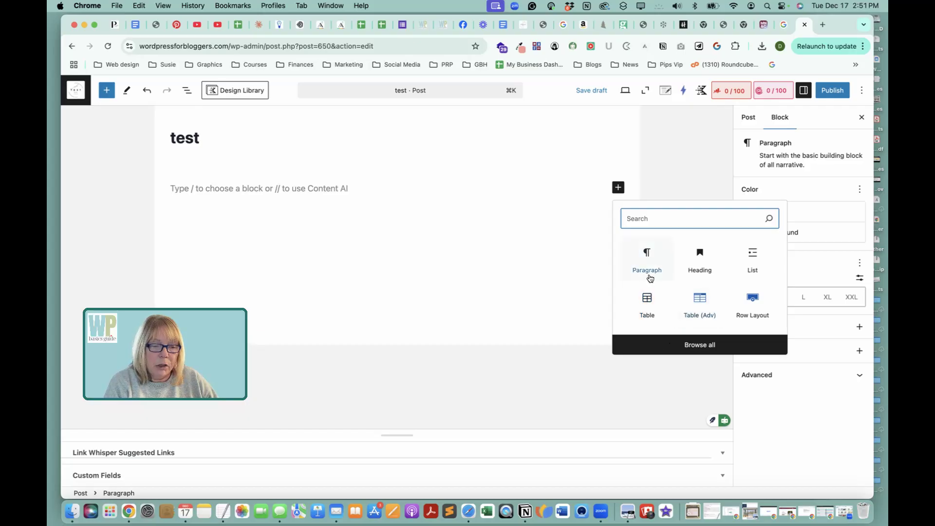
pyautogui.click(647, 302)
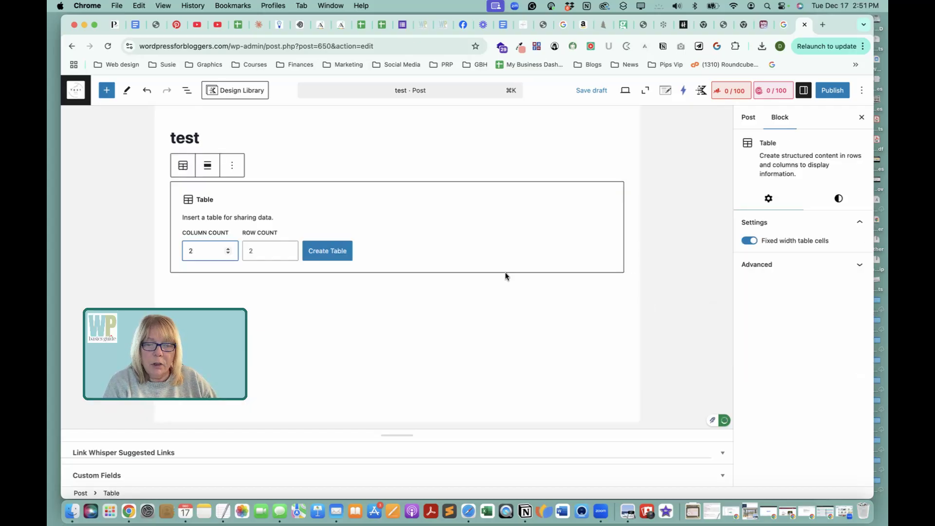
# Add a new block after the Table block and make it a Table (Adv) block.
pyautogui.click(393, 283)
pyautogui.click(402, 217)
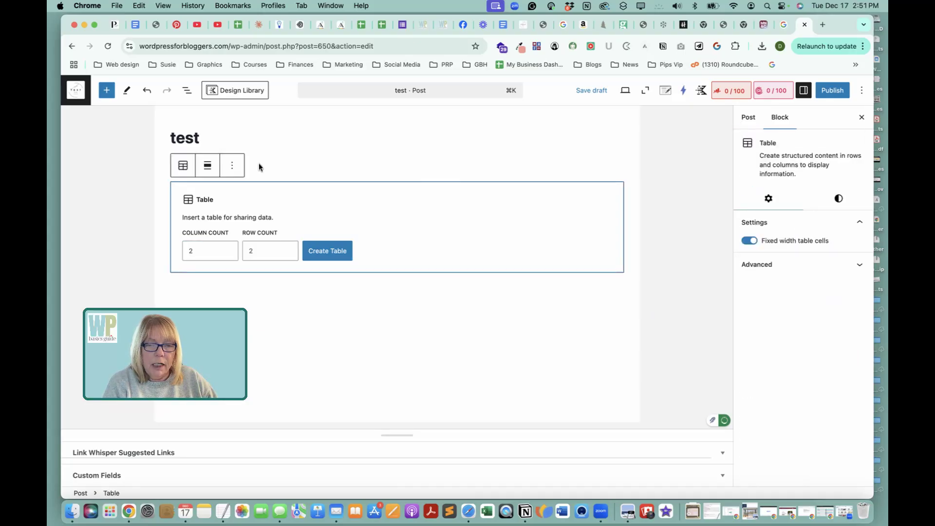
pyautogui.click(231, 175)
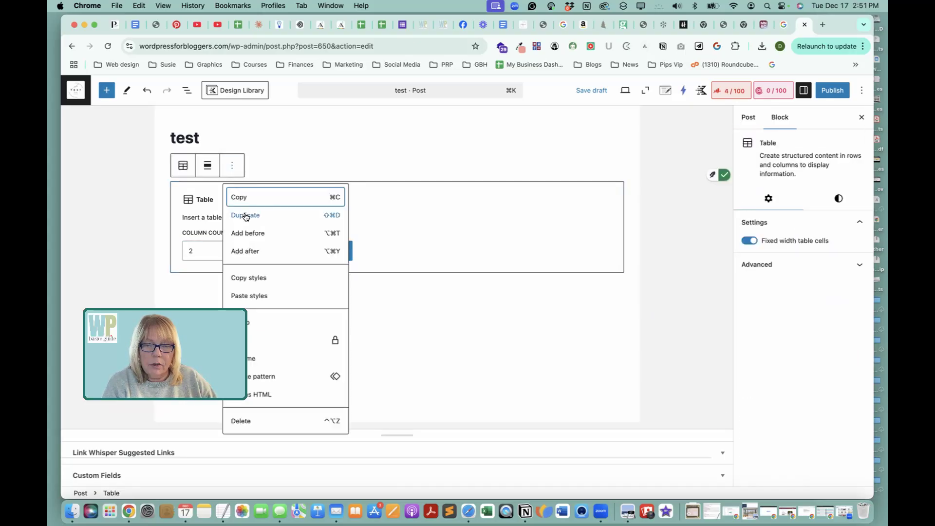
pyautogui.click(336, 251)
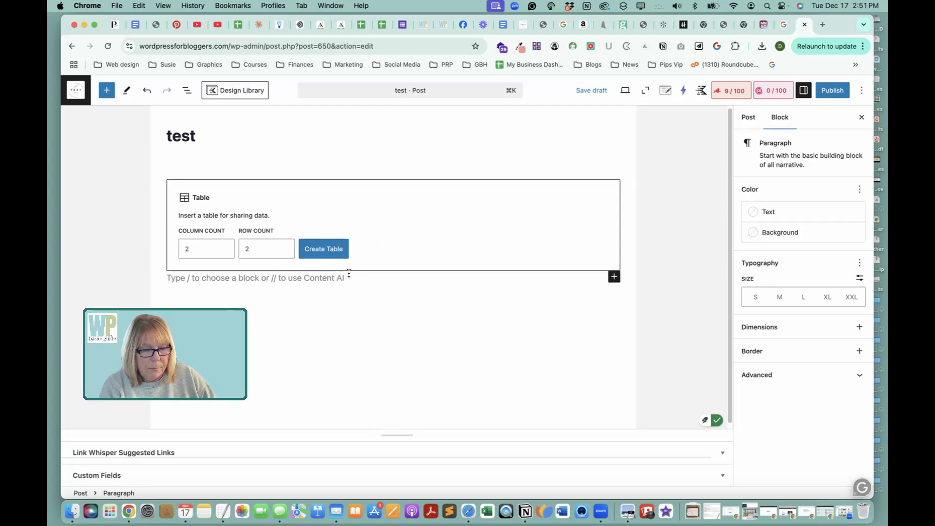
pyautogui.click(614, 277)
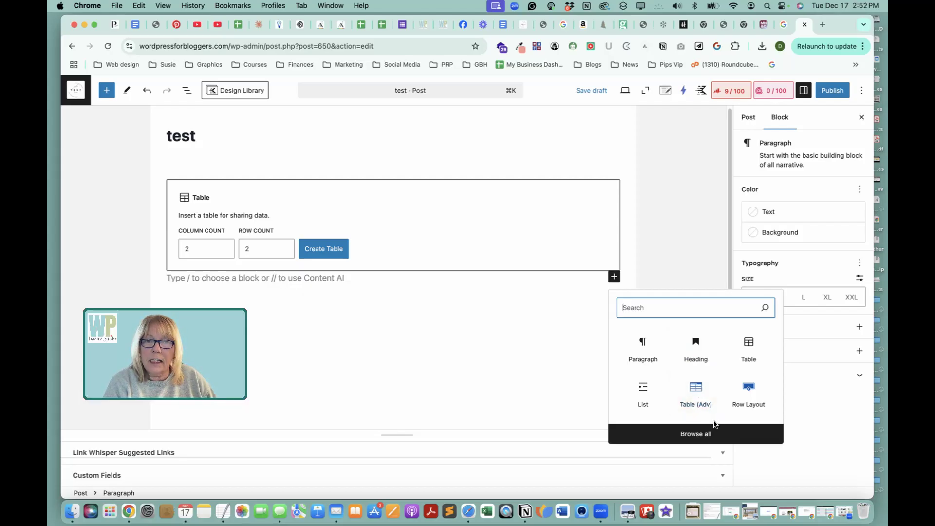
pyautogui.click(695, 386)
pyautogui.moveTo(184, 364); pyautogui.dragTo(167, 175)
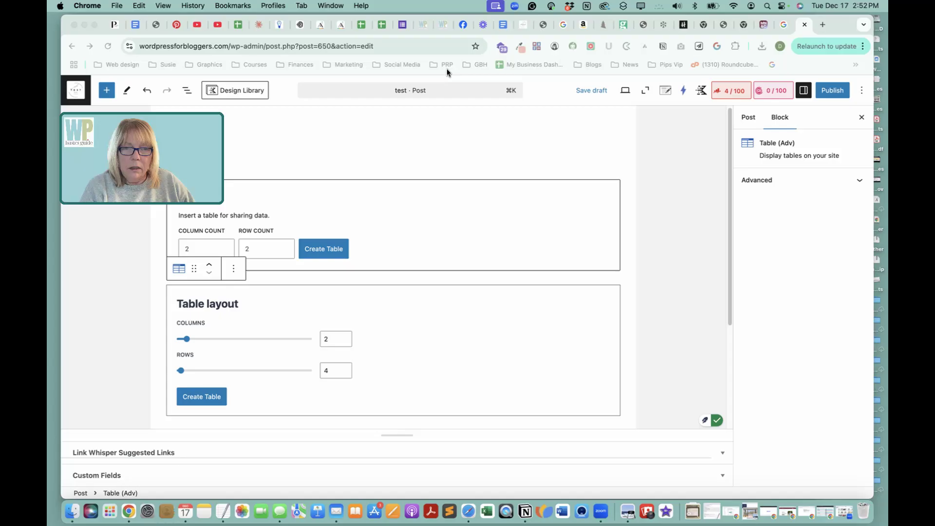
pyautogui.moveTo(833, 20); pyautogui.dragTo(848, 20)
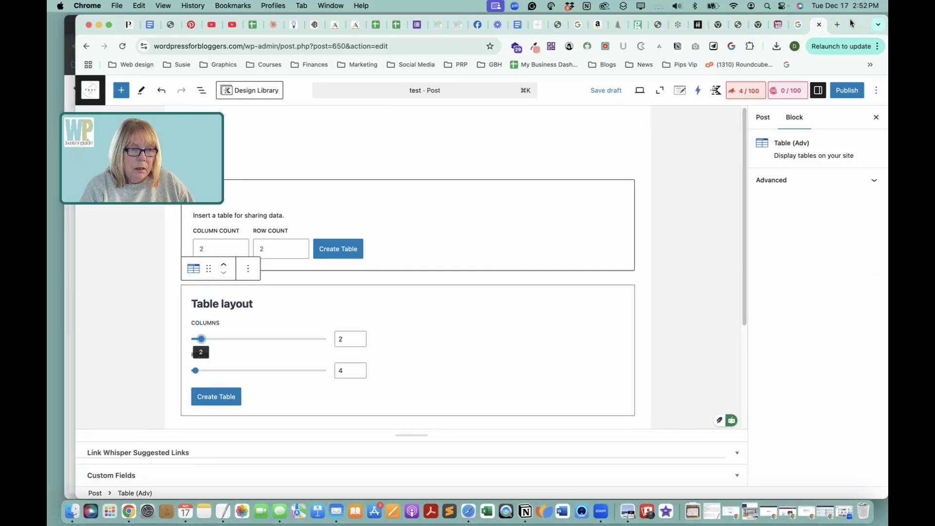
pyautogui.moveTo(141, 161); pyautogui.dragTo(143, 378)
# Create the standard Table block's table with 2 columns and 4 rows.
pyautogui.scroll(-3, 434, 206)
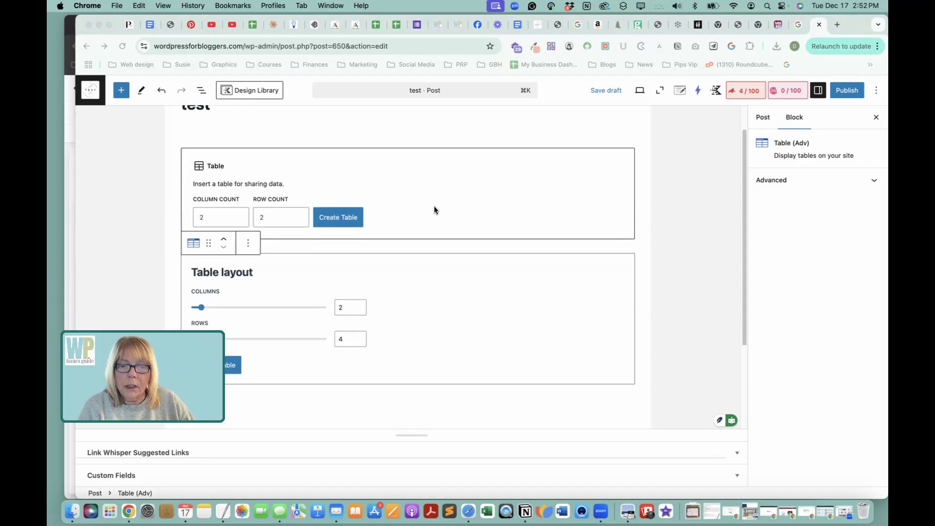
pyautogui.click(411, 177)
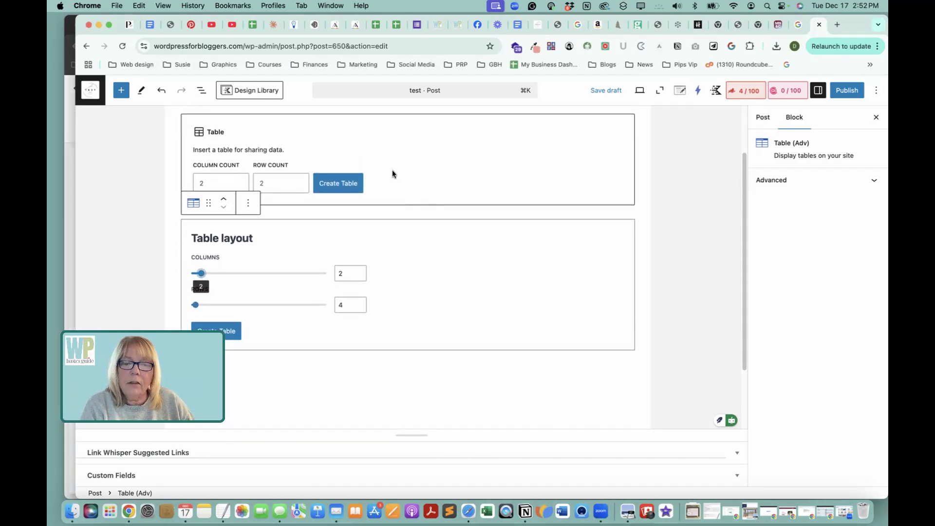
pyautogui.click(393, 158)
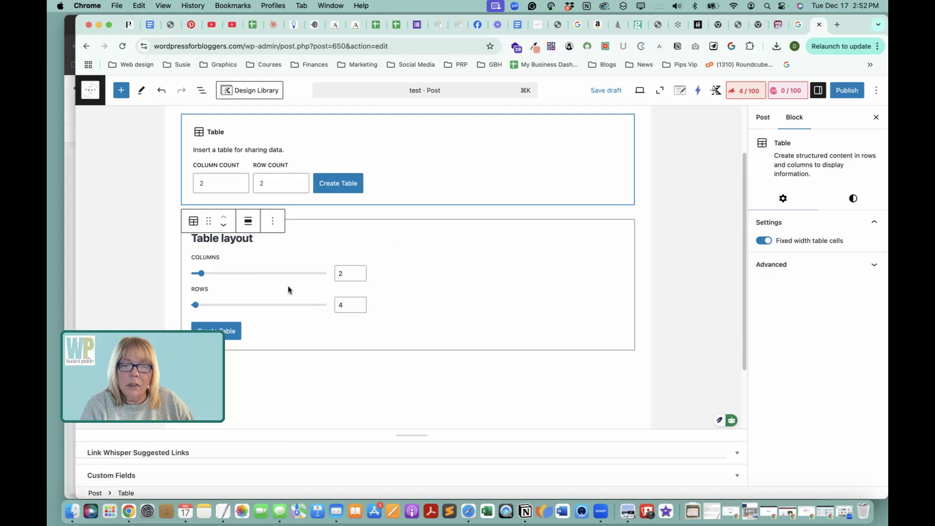
pyautogui.scroll(-3, 288, 273)
pyautogui.scroll(1, 288, 287)
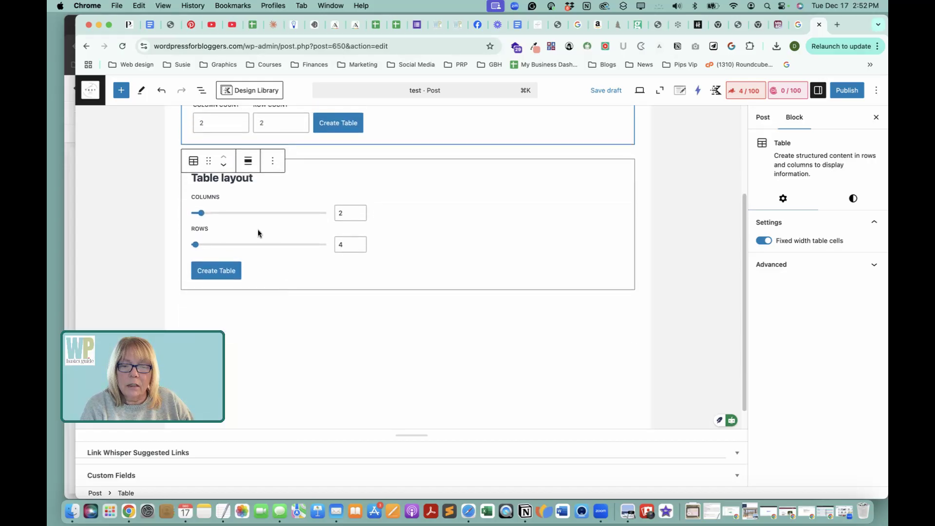
pyautogui.scroll(3, 317, 230)
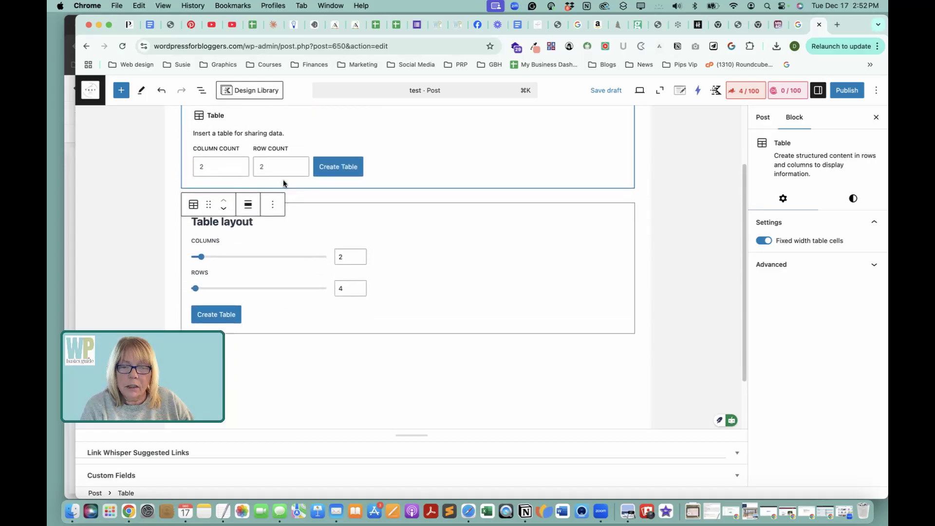
pyautogui.click(299, 165)
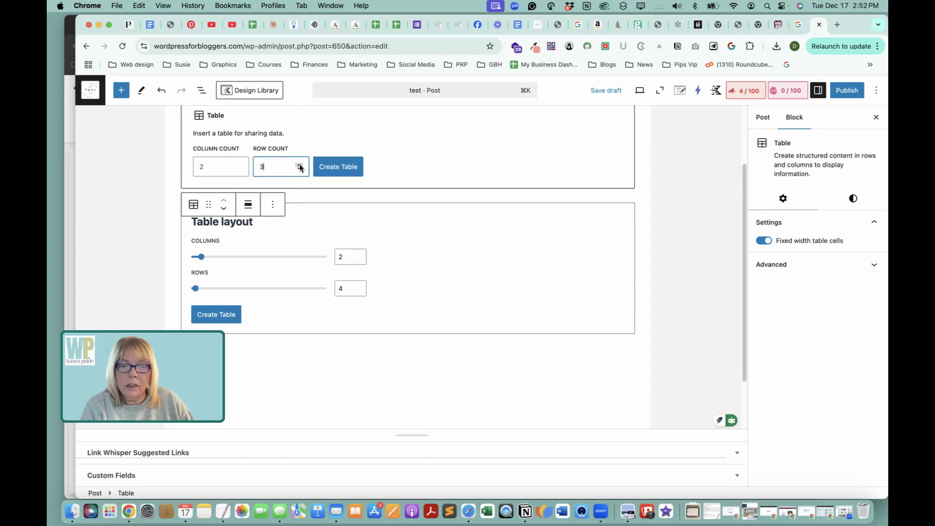
pyautogui.click(349, 167)
# Create the Table (Adv) block's table with 2 columns and 4 rows.
pyautogui.scroll(3, 498, 208)
pyautogui.scroll(-3, 498, 209)
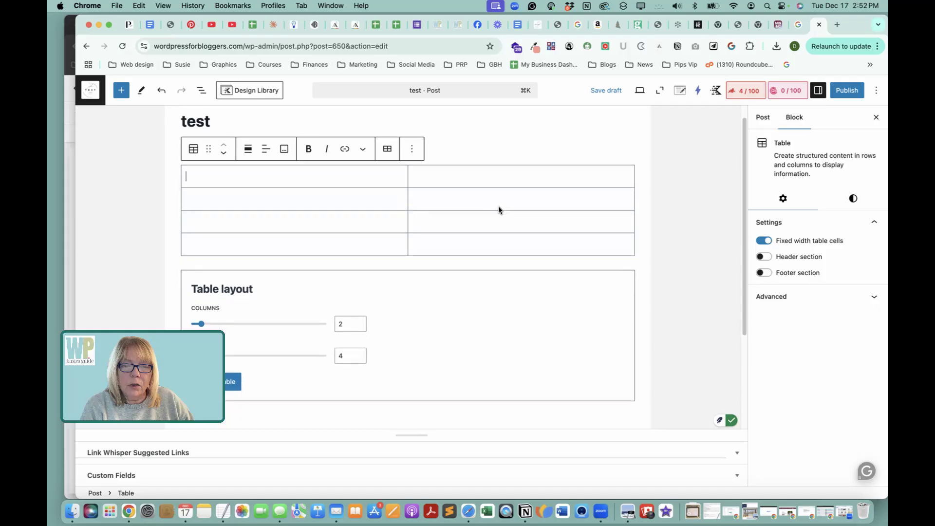
pyautogui.scroll(3, 493, 251)
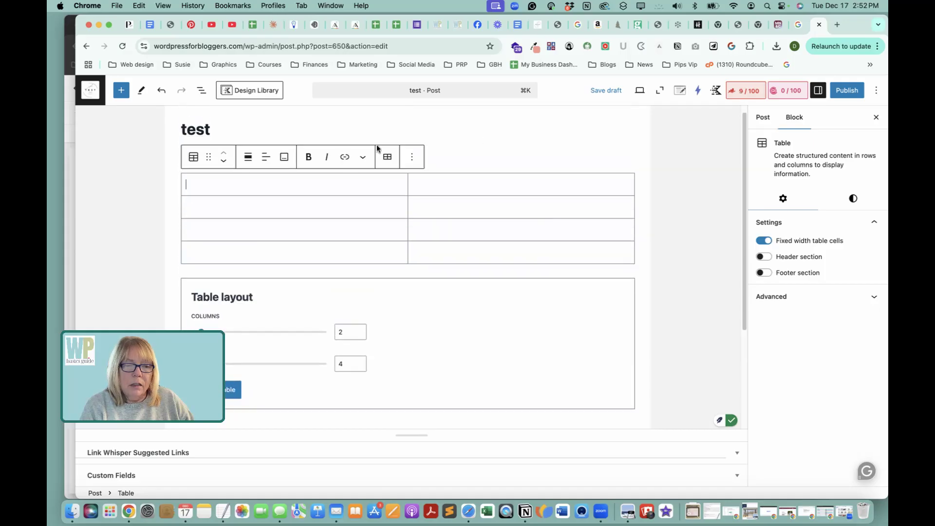
pyautogui.click(408, 288)
pyautogui.scroll(-3, 406, 286)
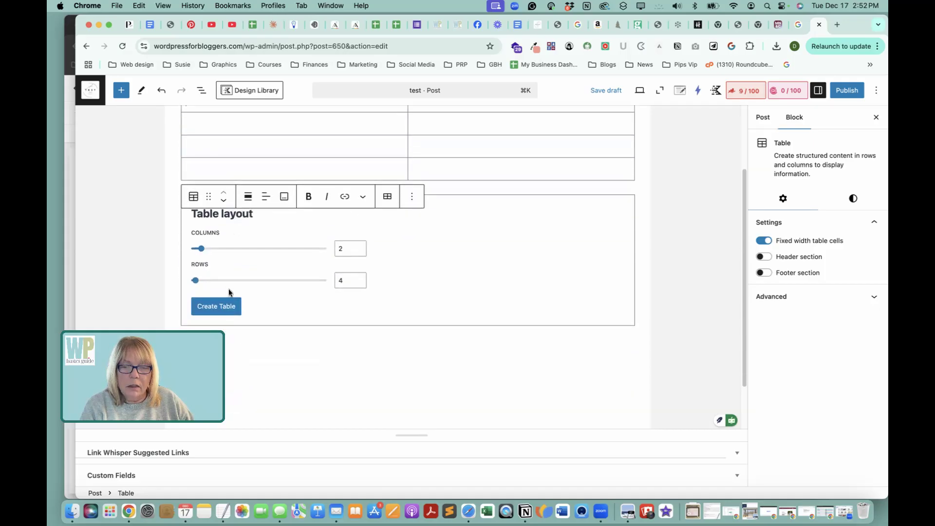
pyautogui.click(216, 306)
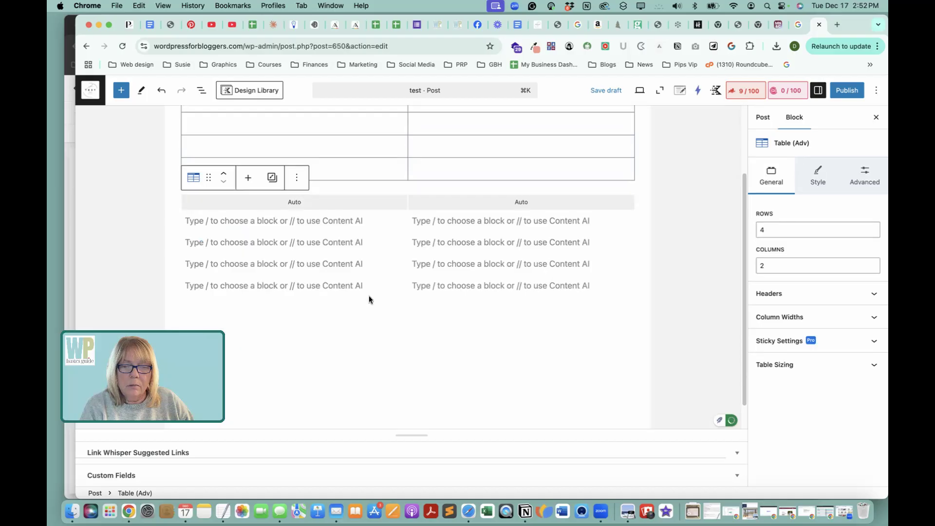
# For the standard table, switch fixed width cells off and on again, and enable the header section.
pyautogui.scroll(3, 416, 317)
pyautogui.scroll(-2, 416, 315)
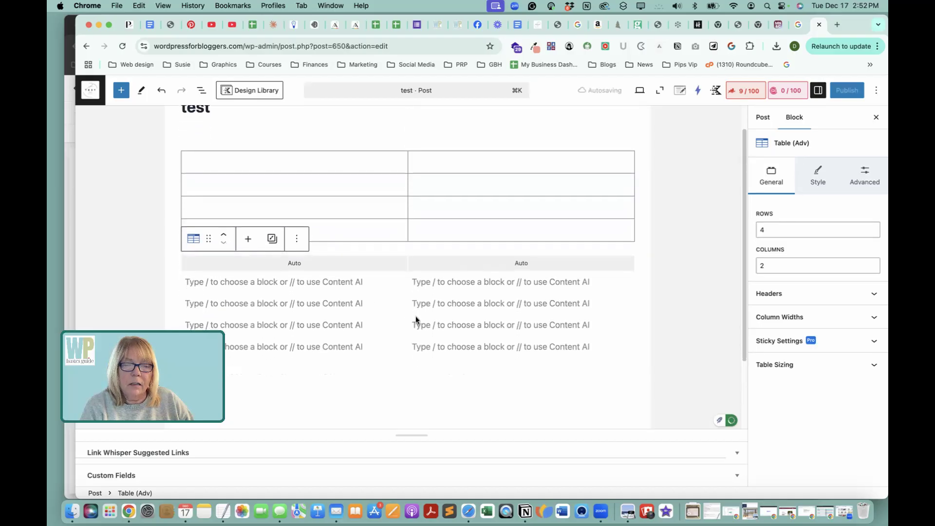
pyautogui.click(641, 192)
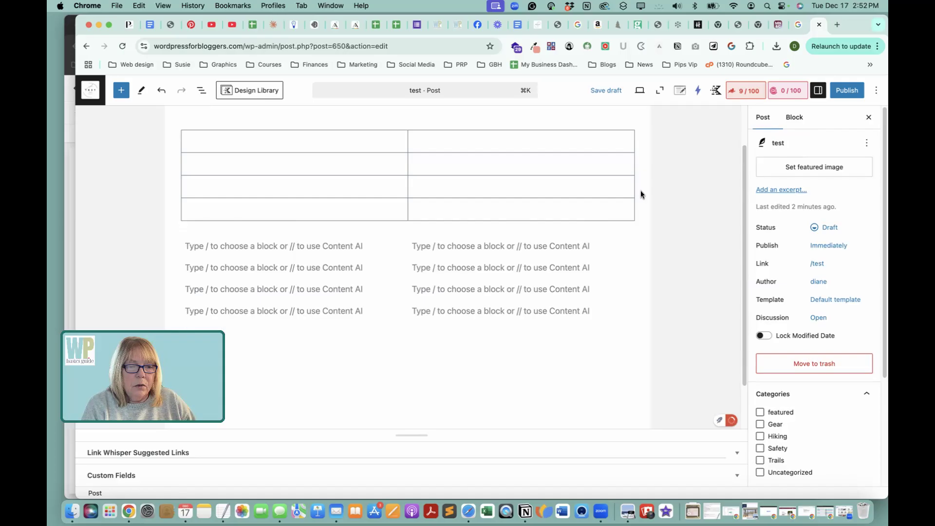
pyautogui.click(509, 141)
pyautogui.scroll(1, 254, 224)
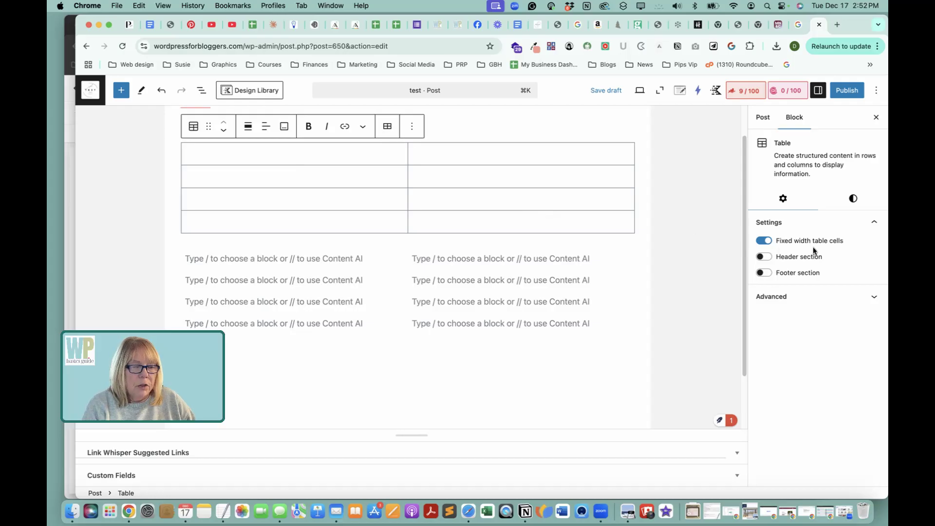
pyautogui.click(763, 242)
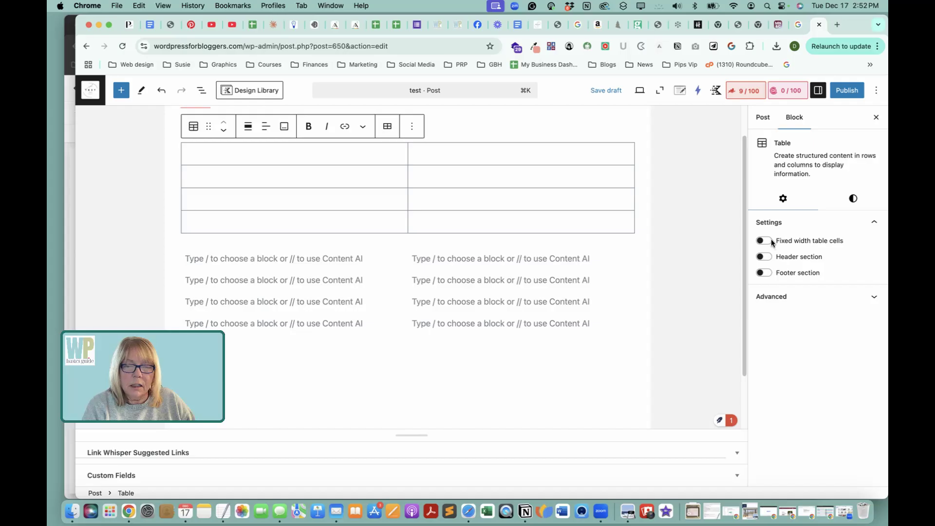
pyautogui.click(769, 242)
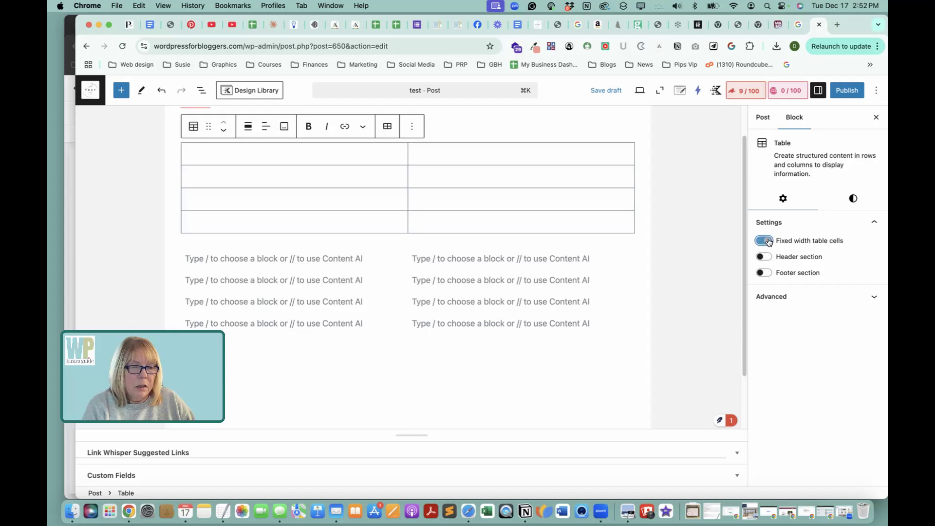
pyautogui.click(768, 257)
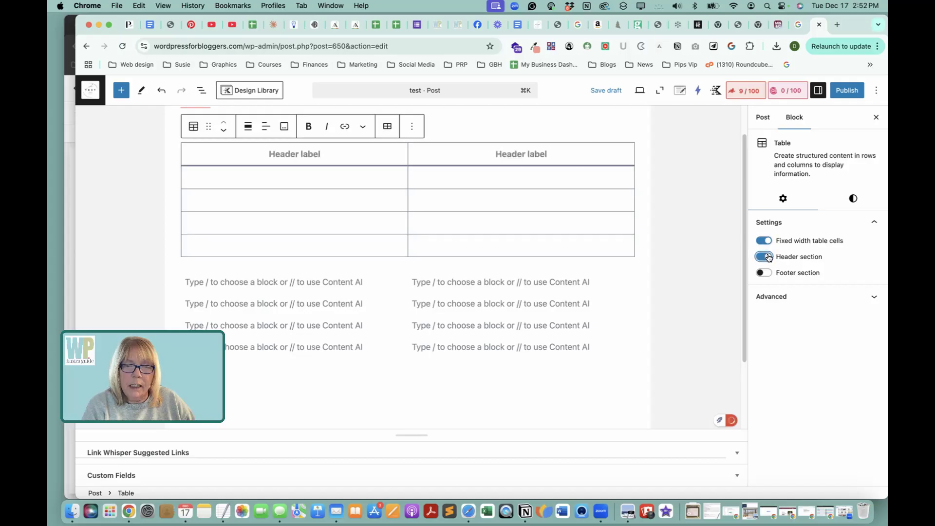
# Try the footer section on the standard table, remove it again, and view the block's advanced settings.
pyautogui.click(768, 273)
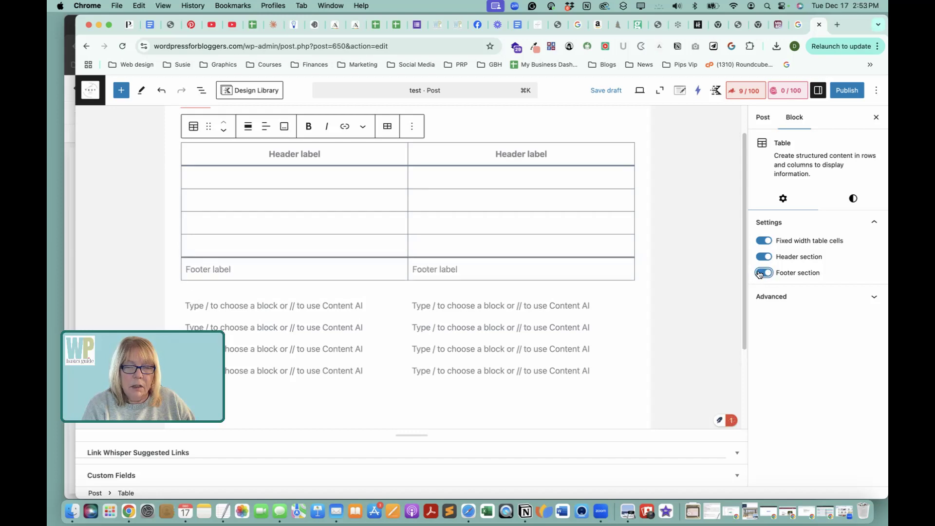
pyautogui.click(759, 273)
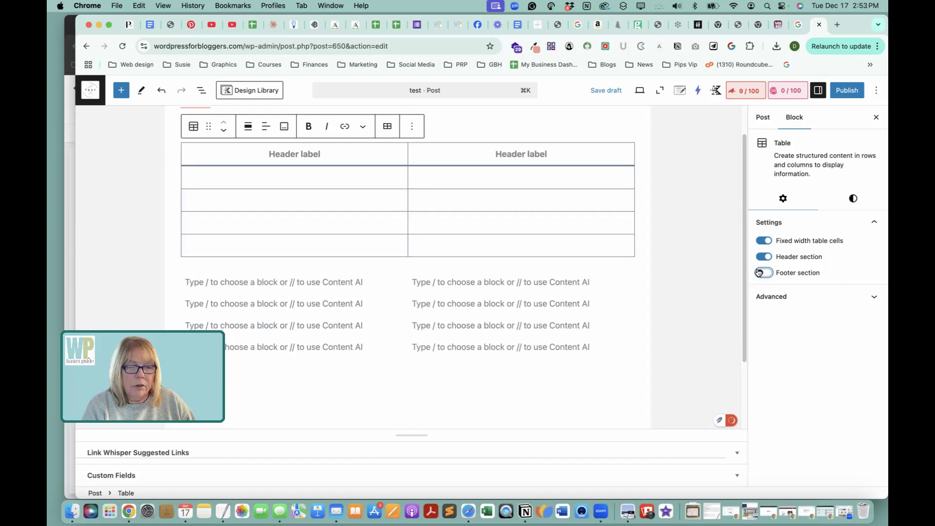
pyautogui.click(782, 299)
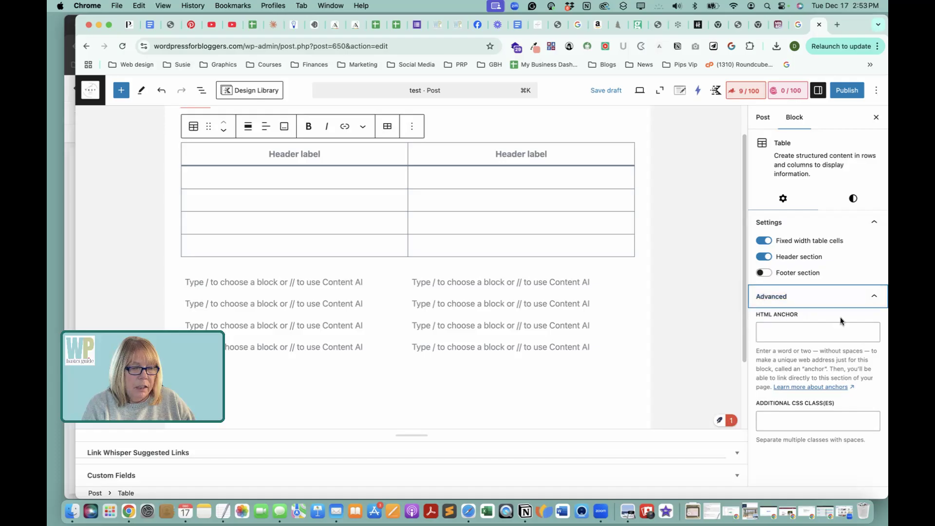
pyautogui.click(872, 298)
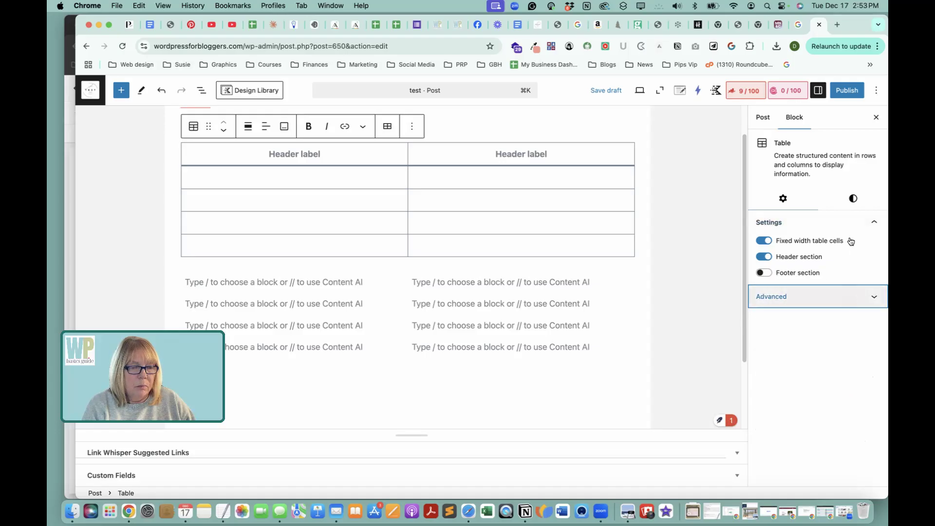
# Preview the standard table's styles, try Stripes, and return it to Default.
pyautogui.click(853, 200)
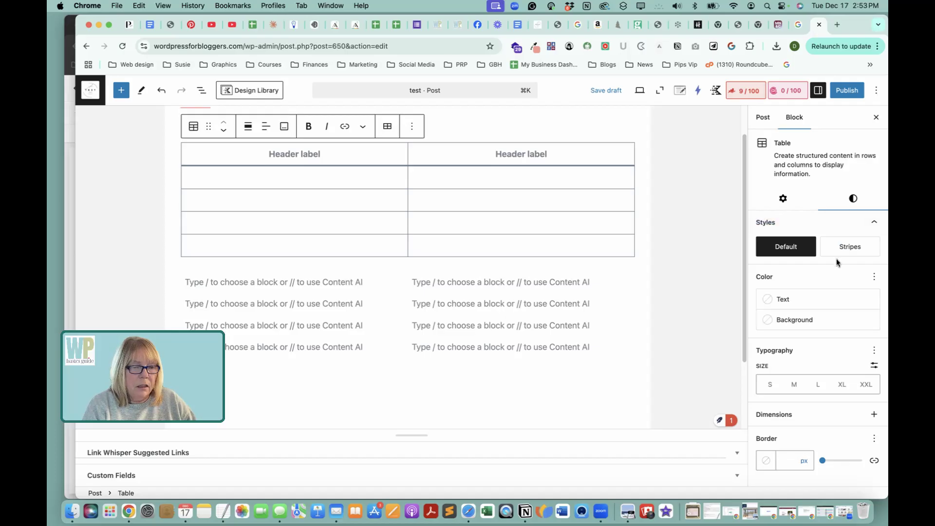
pyautogui.moveTo(802, 250)
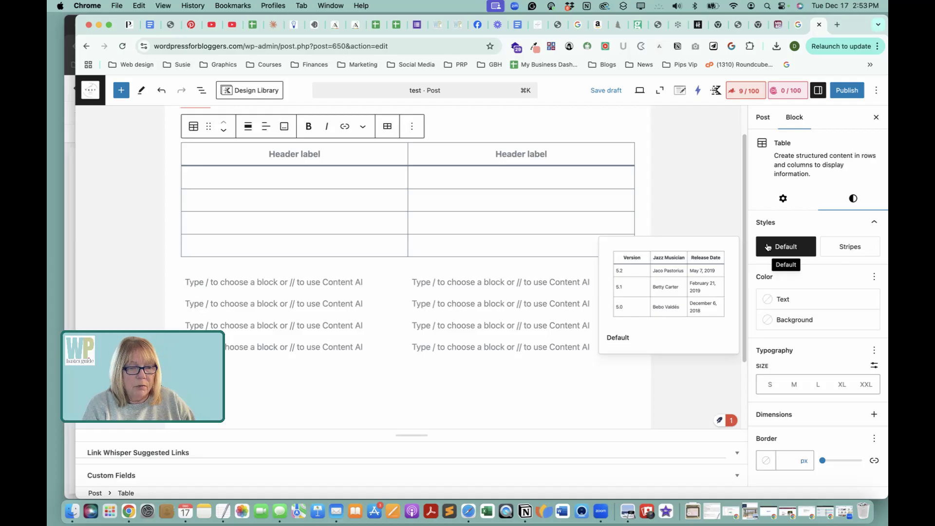
pyautogui.click(851, 246)
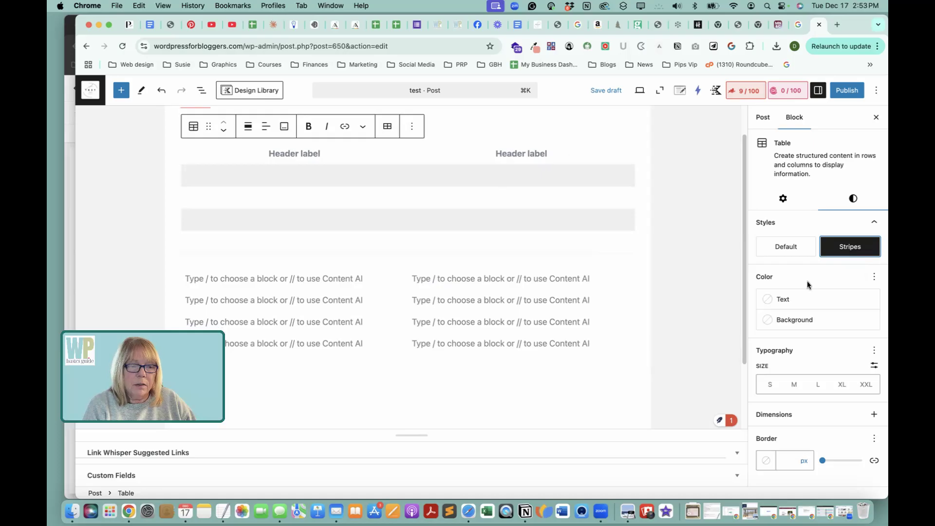
pyautogui.click(792, 247)
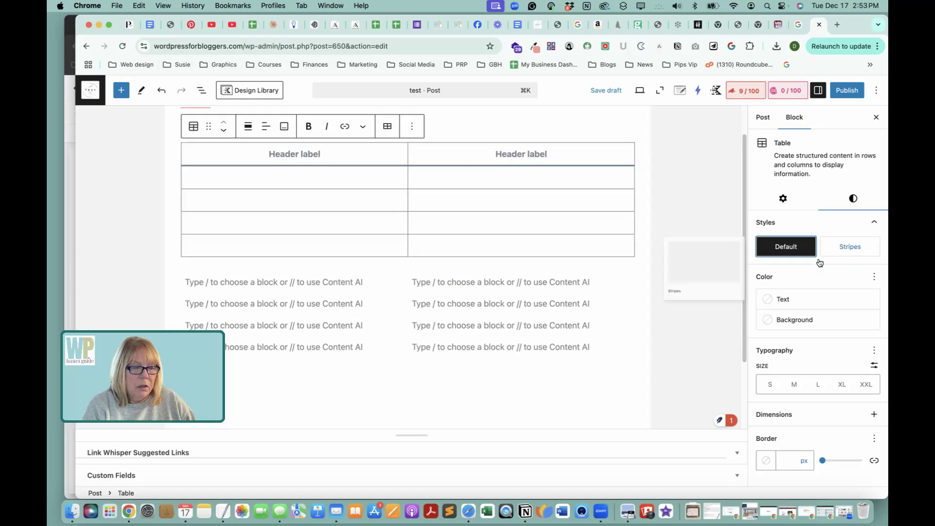
# Set the standard table's background to the Subtle Text theme color.
pyautogui.click(768, 320)
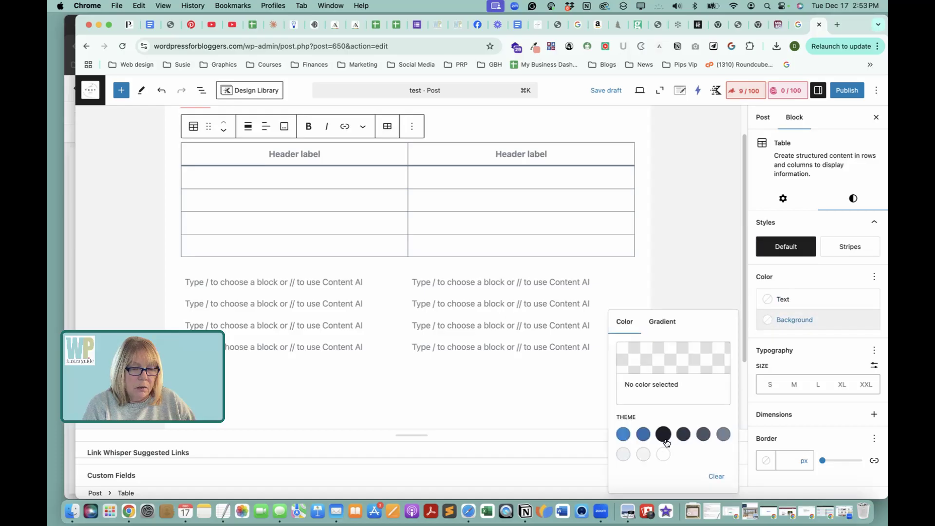
pyautogui.click(723, 435)
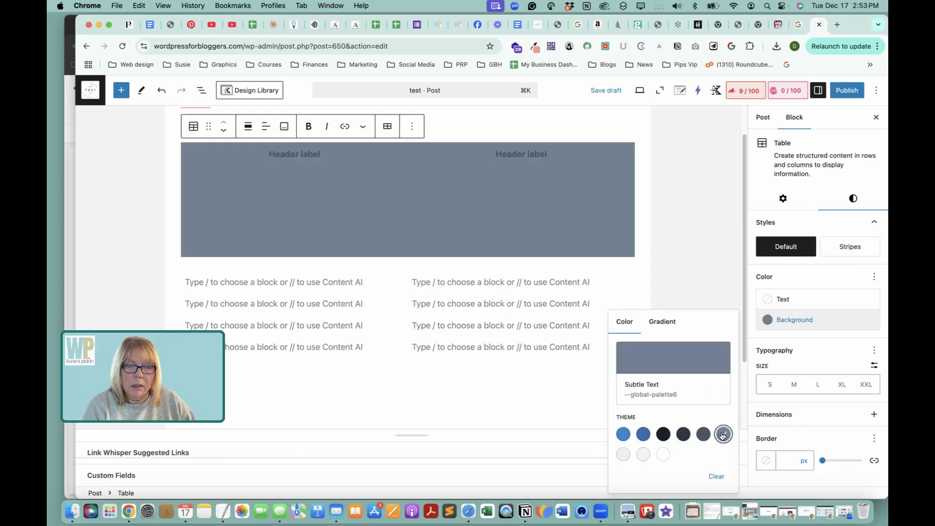
# Clear the standard table's background color and view its available dimension options.
pyautogui.click(716, 476)
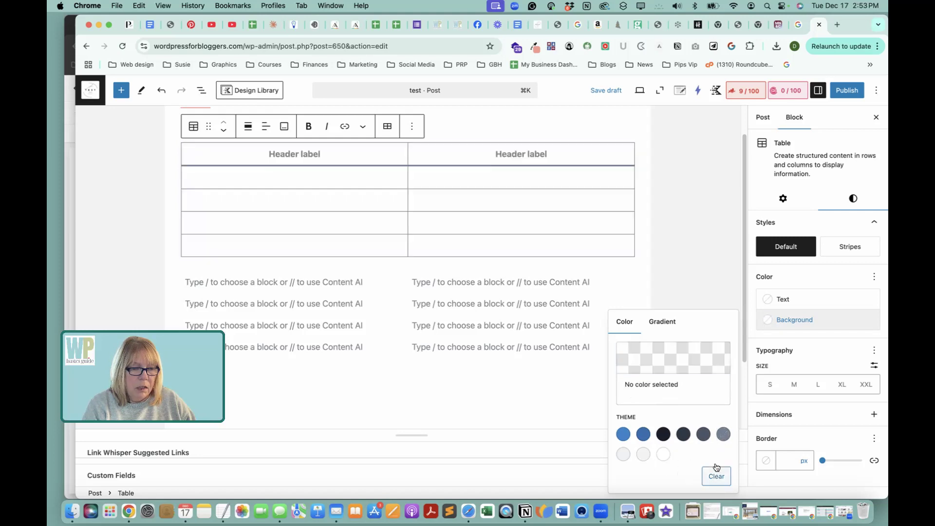
pyautogui.click(815, 354)
pyautogui.click(871, 414)
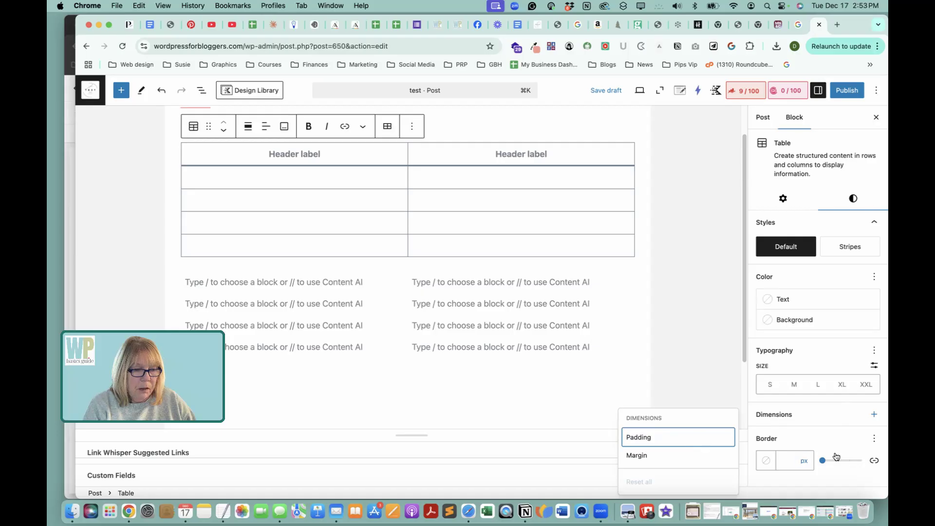
# Give the standard table a red border with custom color #F80202 and a width of 1 px.
pyautogui.click(766, 460)
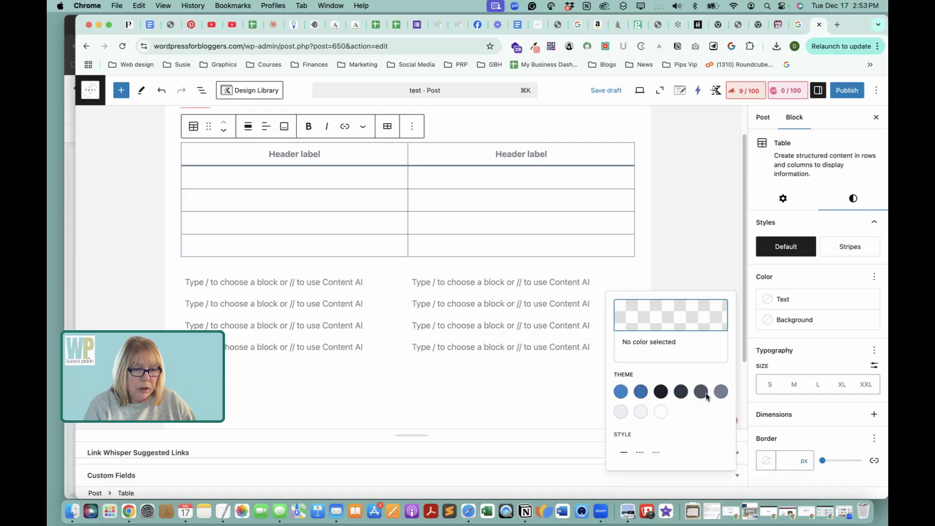
pyautogui.click(706, 317)
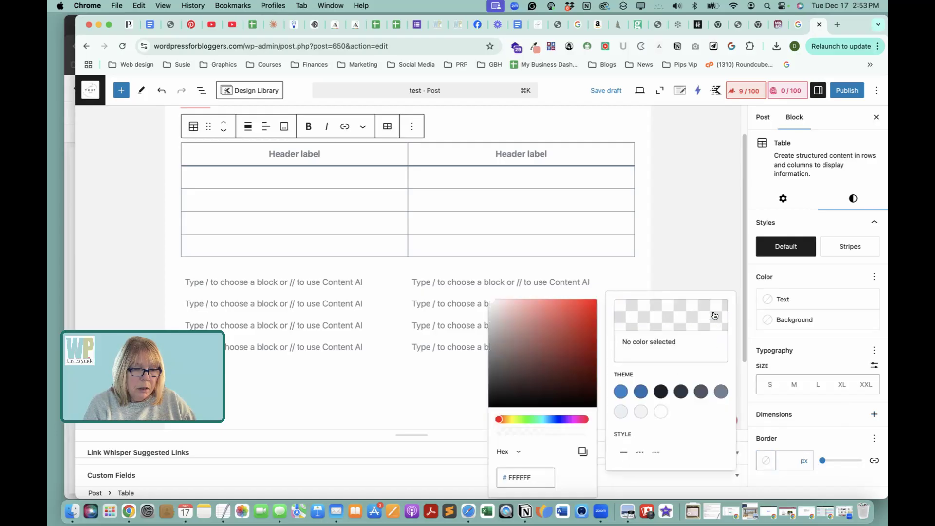
pyautogui.click(594, 305)
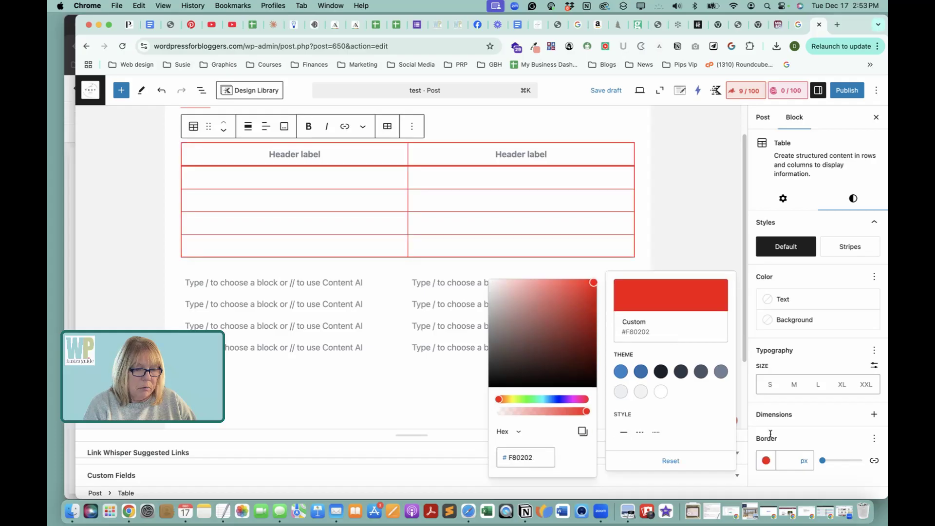
pyautogui.moveTo(822, 461); pyautogui.dragTo(822, 462)
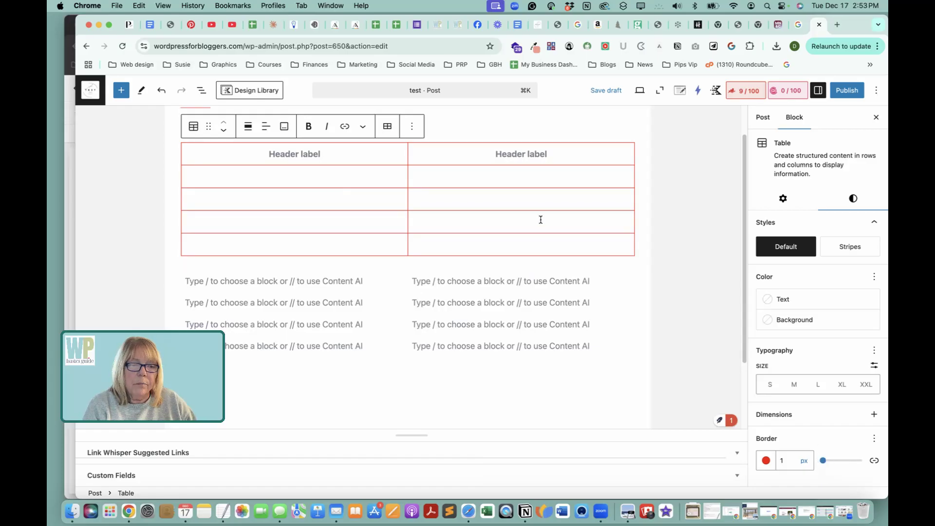
# Label the standard table's header cells "Column 1" and "Column 2".
pyautogui.scroll(2, 565, 221)
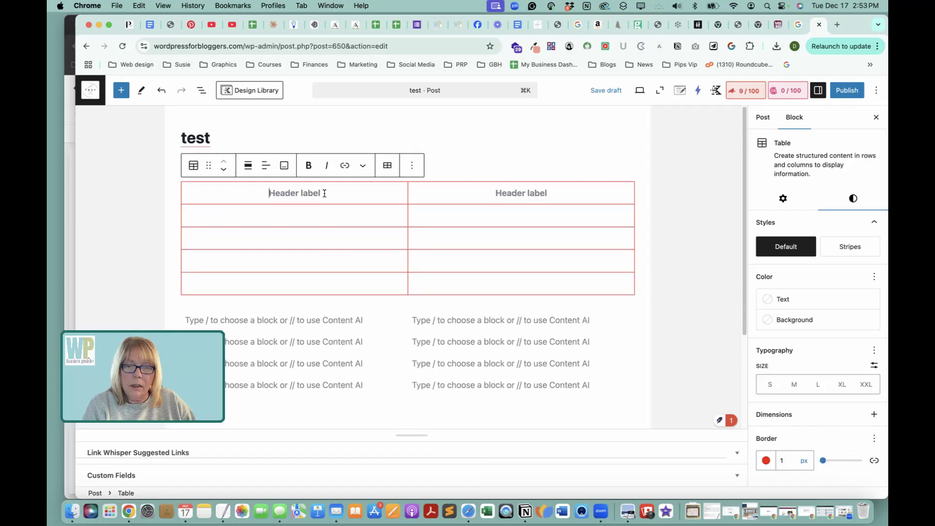
pyautogui.write('f')
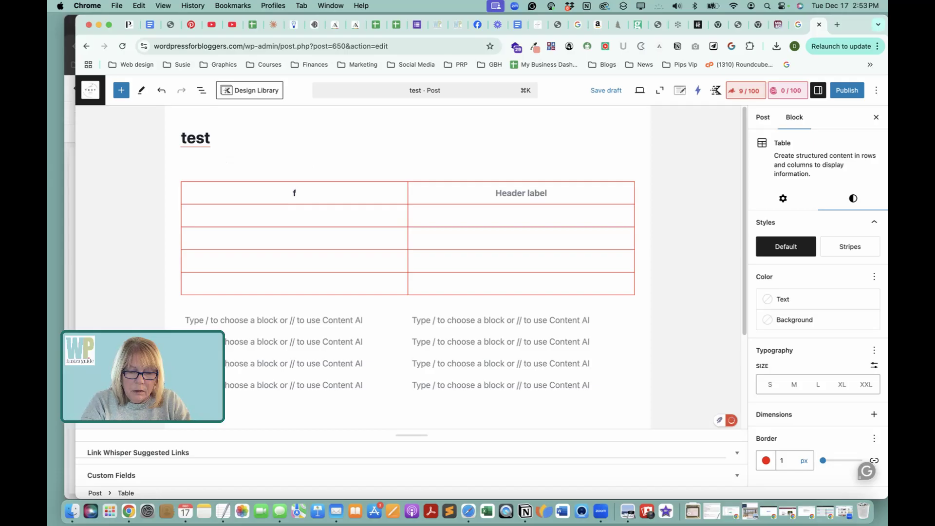
pyautogui.press('BackSpace')
pyautogui.write('Column')
pyautogui.press('BackSpace')
pyautogui.write('n 1')
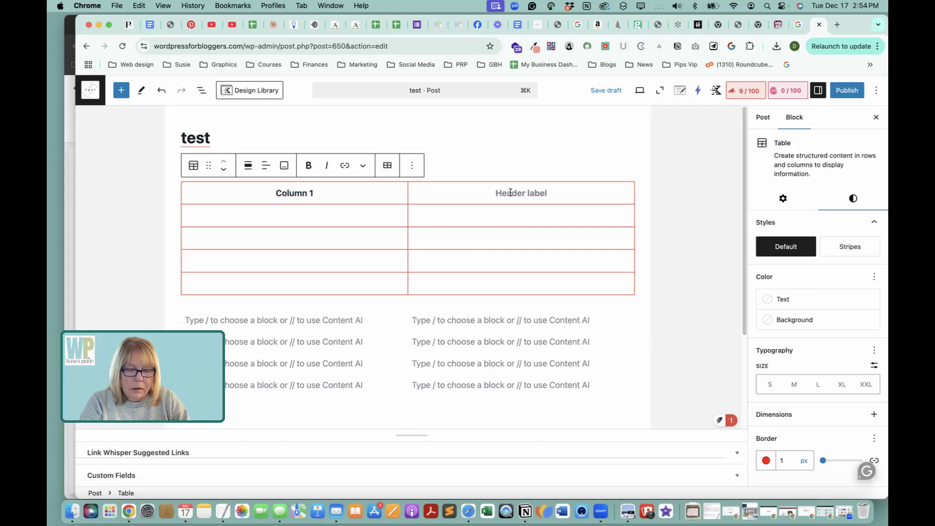
pyautogui.write('Column ')
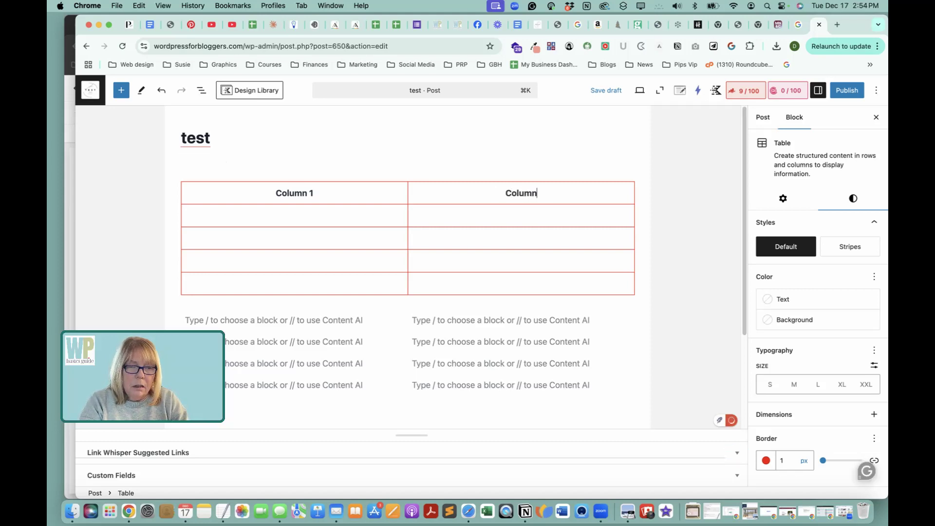
pyautogui.write('2')
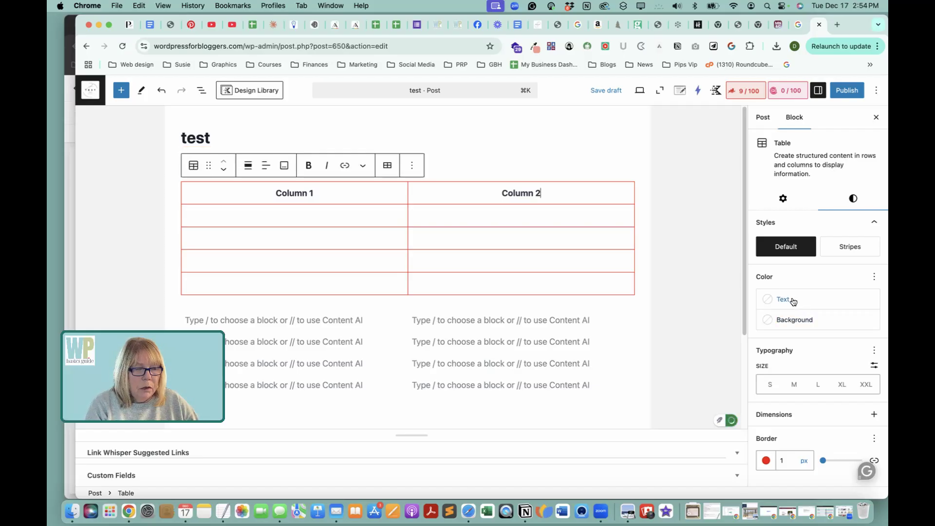
# Set the standard table's text color to the Accent - alt theme color.
pyautogui.click(766, 301)
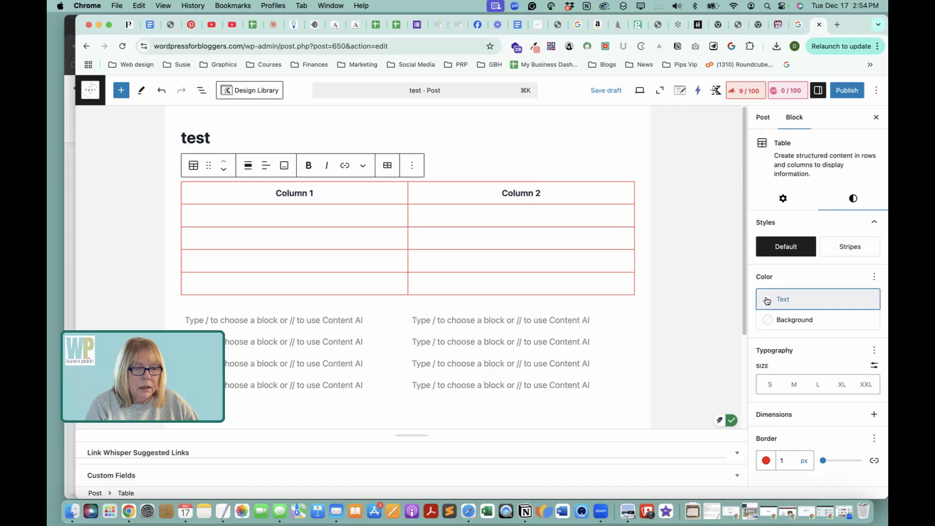
pyautogui.click(643, 389)
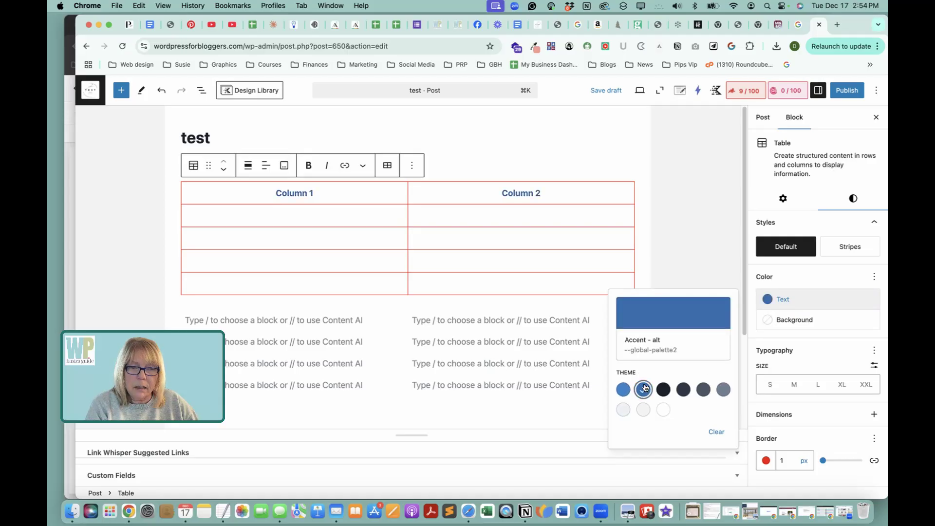
pyautogui.click(674, 230)
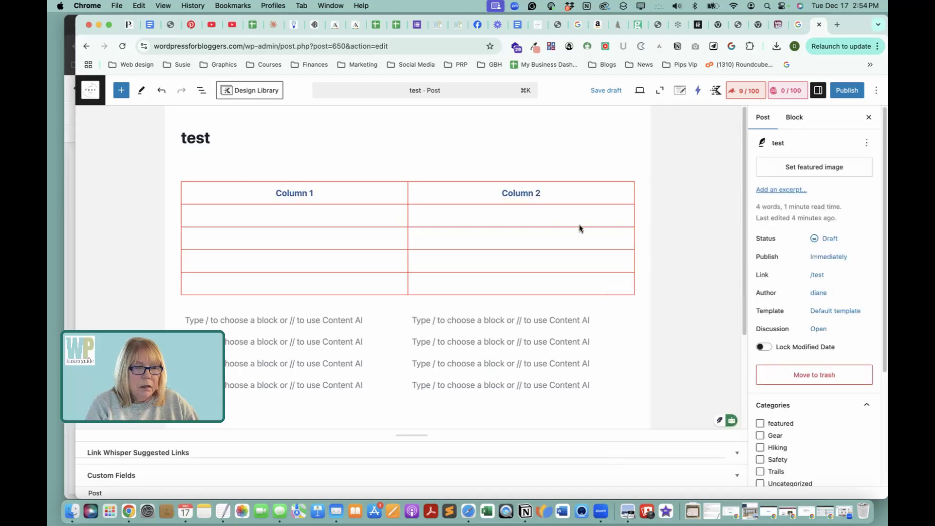
# Enter "here's some text" in both cells of the standard table's first body row.
pyautogui.click(580, 184)
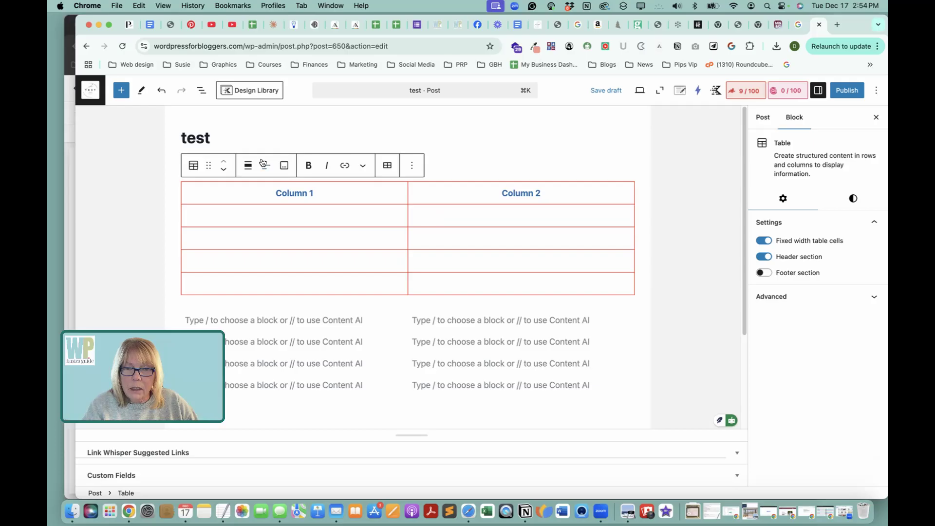
pyautogui.click(450, 216)
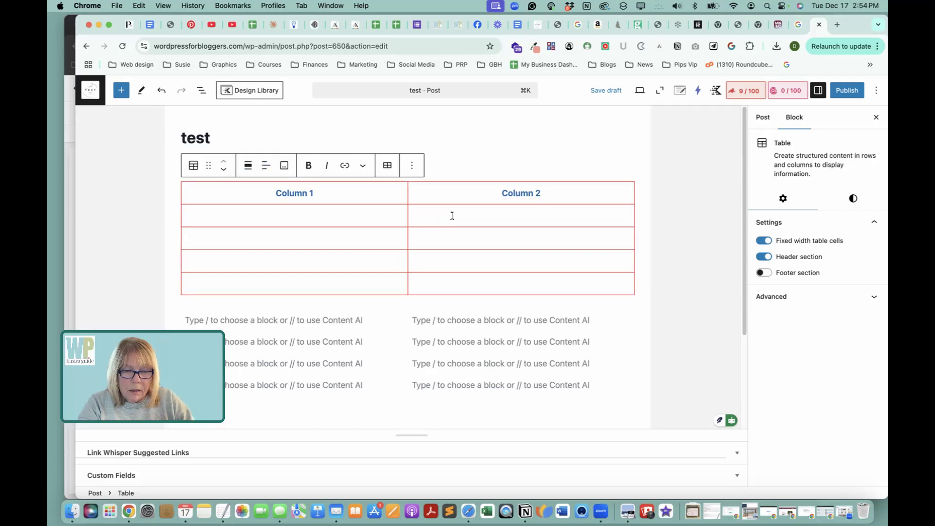
pyautogui.write("here's some te")
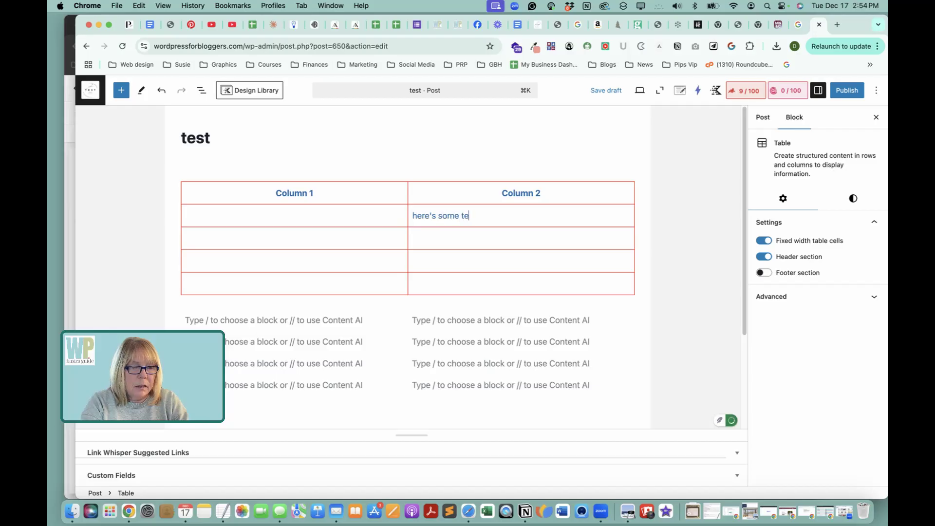
pyautogui.write('xty')
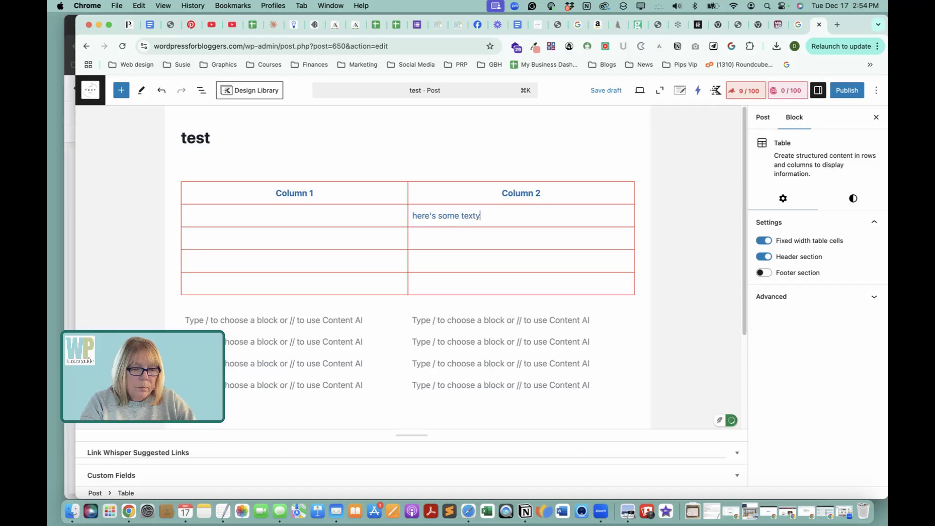
pyautogui.press('BackSpace')
pyautogui.tripleClick(454, 216)
pyautogui.press('super+c')
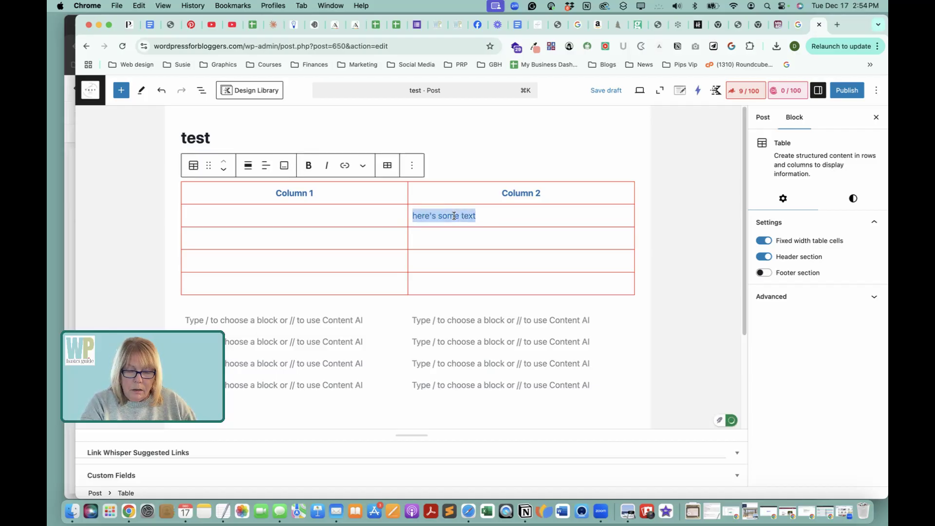
pyautogui.click(313, 220)
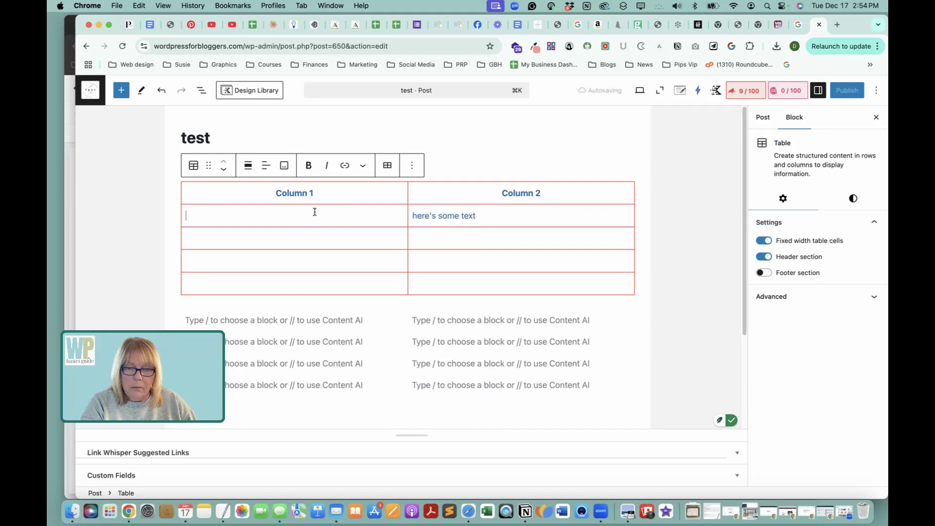
pyautogui.press('super+v')
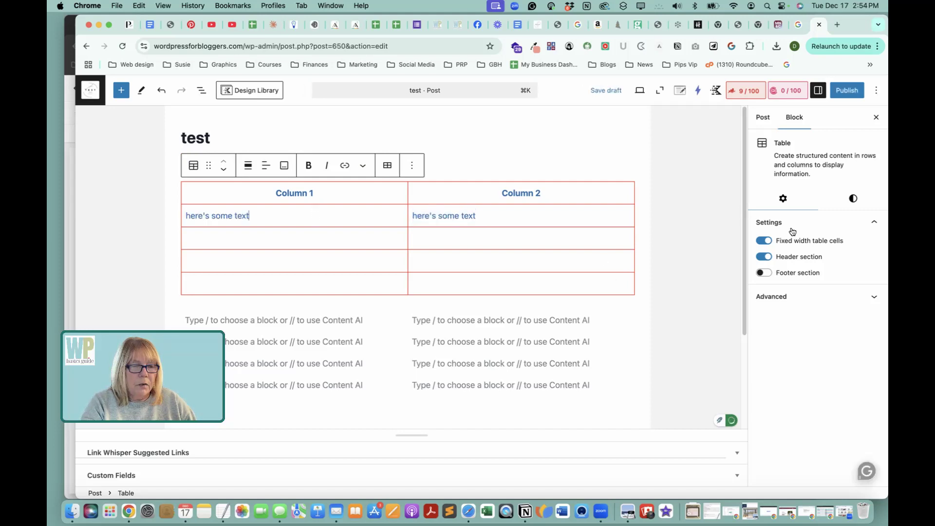
# Review the standard table's style settings, the extra text formatting for the filled Column 2 cell, and the block options.
pyautogui.click(852, 199)
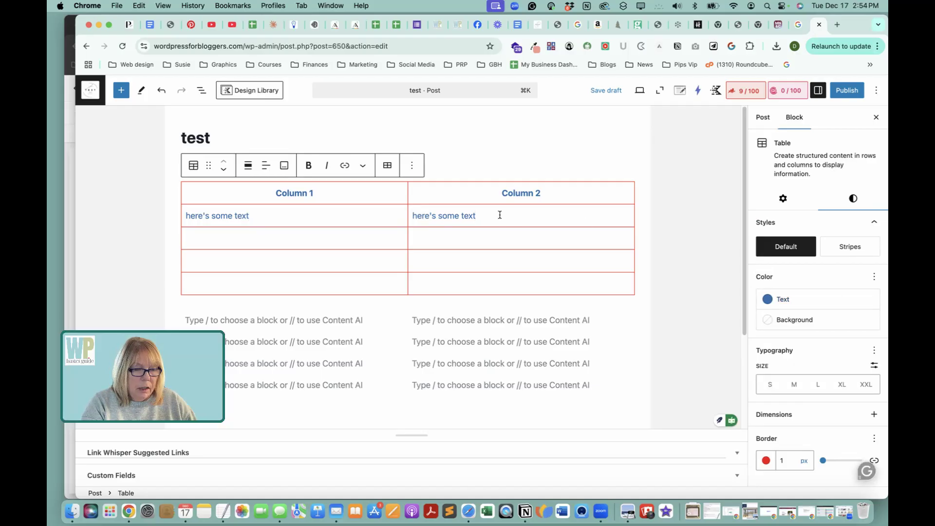
pyautogui.tripleClick(457, 214)
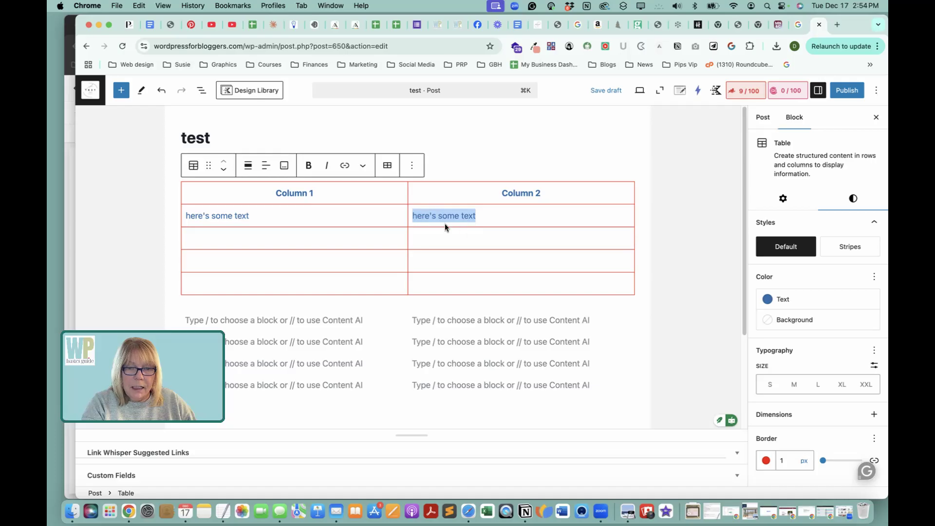
pyautogui.click(364, 166)
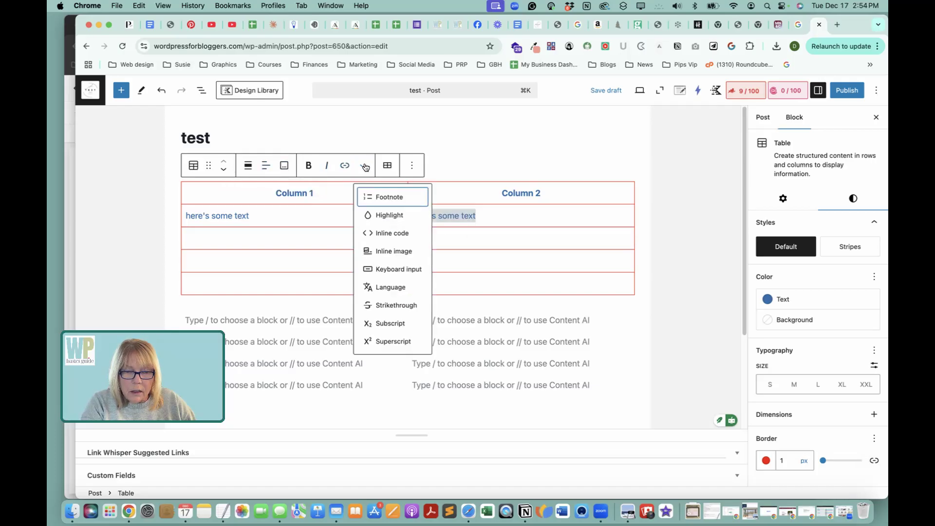
pyautogui.click(364, 167)
pyautogui.click(410, 164)
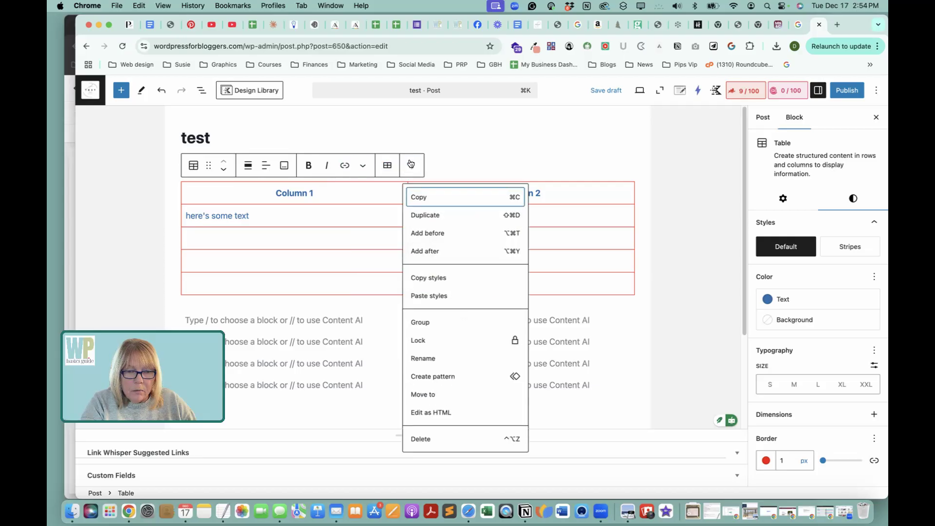
pyautogui.press('Escape')
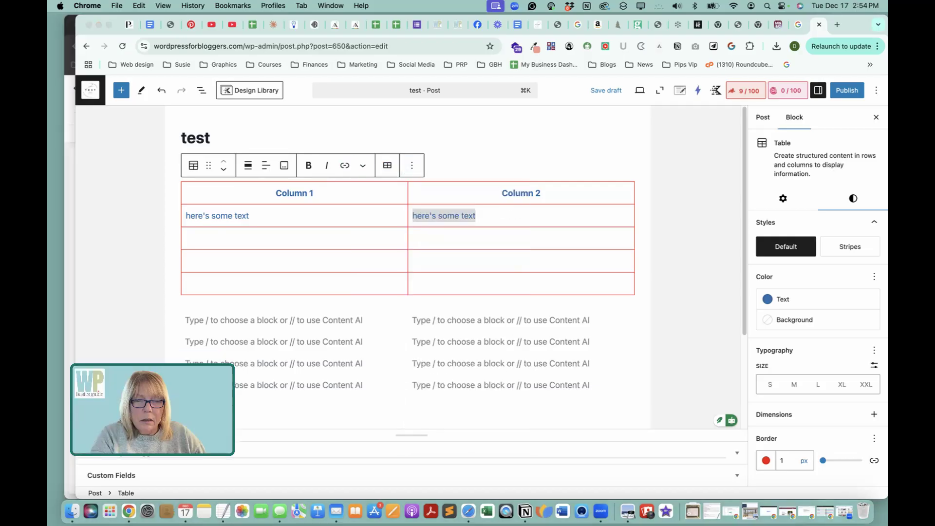
# Make the first row of the Table (Adv) block a header, and try the first-column header before switching it off again.
pyautogui.scroll(-3, 476, 257)
pyautogui.click(394, 256)
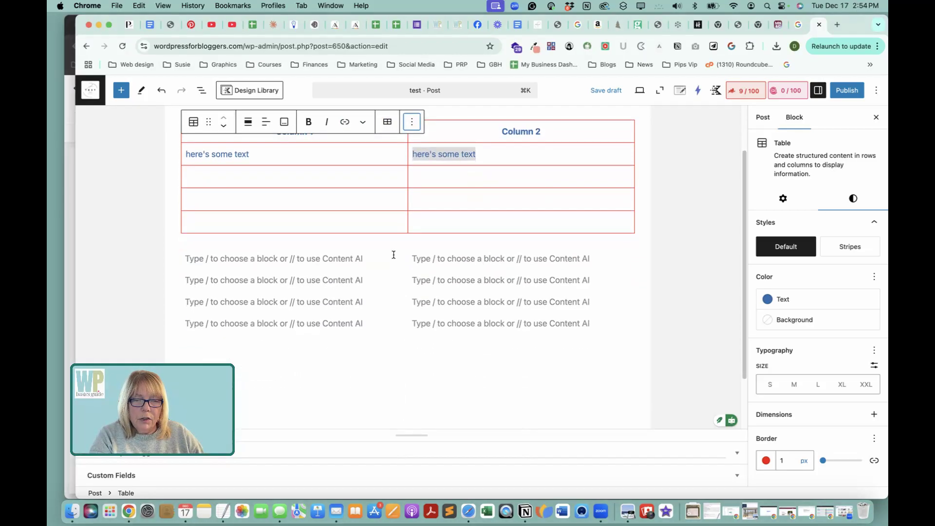
pyautogui.click(428, 288)
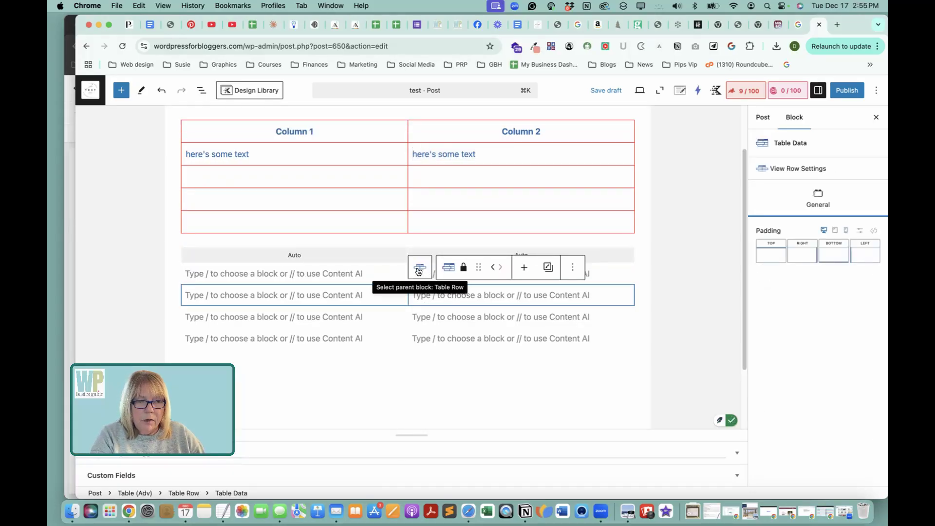
pyautogui.click(265, 263)
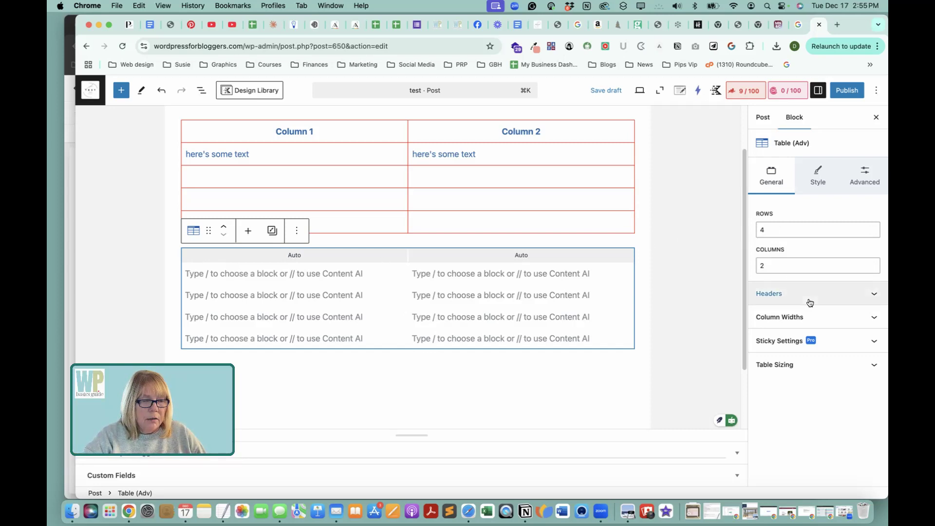
pyautogui.click(866, 296)
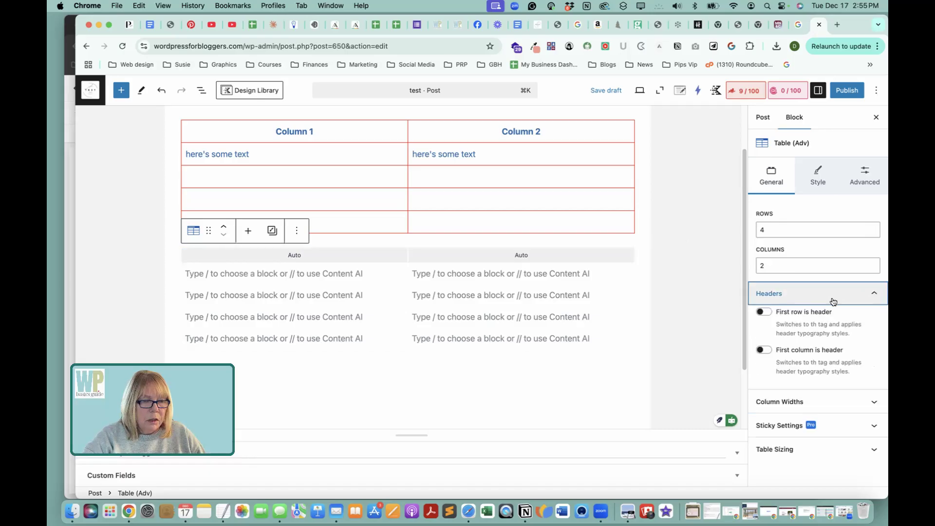
pyautogui.click(769, 312)
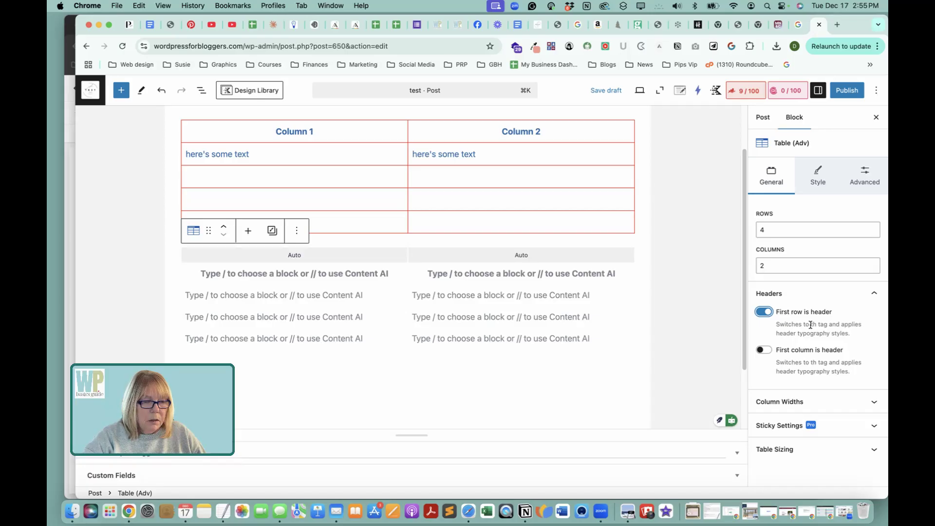
pyautogui.click(768, 351)
pyautogui.click(756, 350)
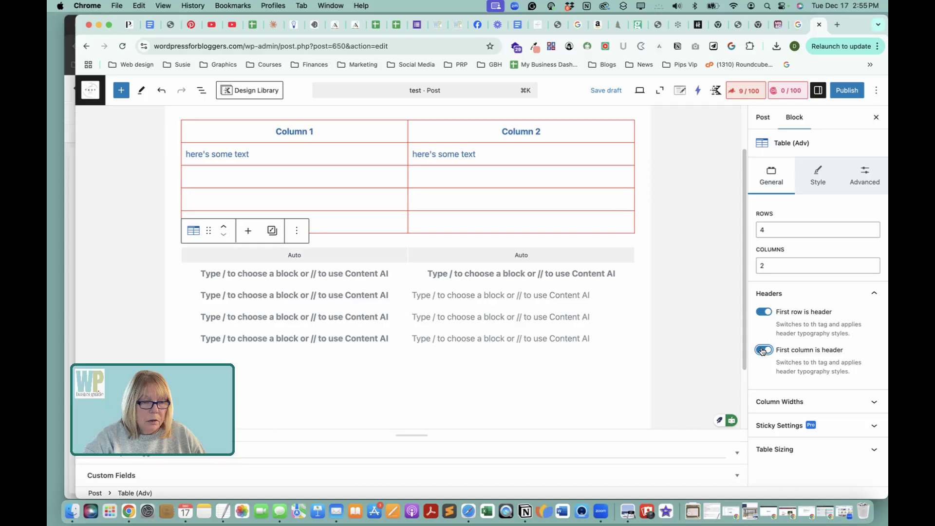
# Switch off auto width for column 1 of the Table (Adv) block, and turn it back on.
pyautogui.click(840, 400)
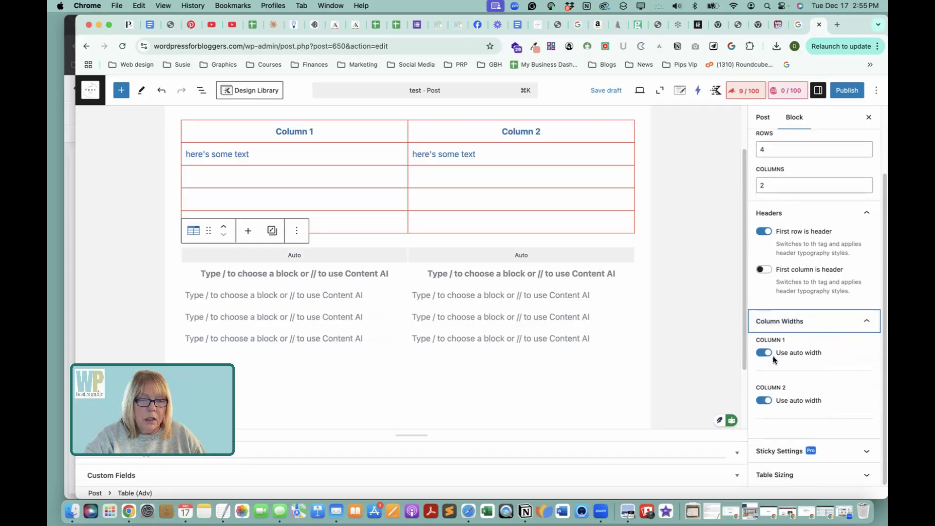
pyautogui.click(759, 352)
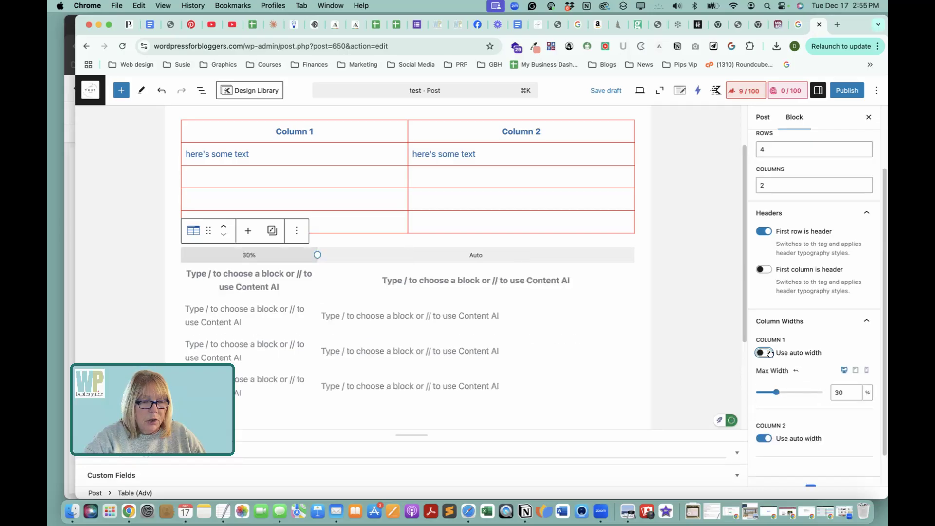
pyautogui.click(768, 353)
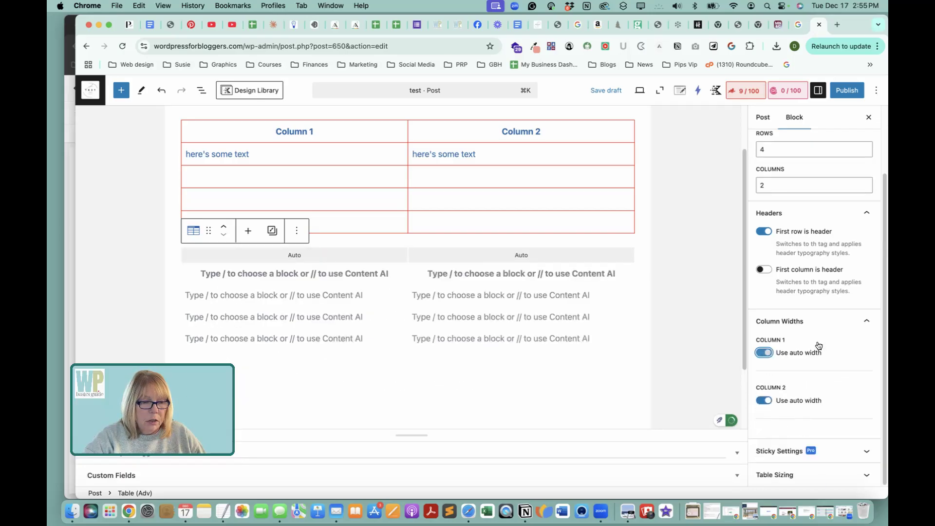
# Switch auto width for column 2 of the Table (Adv) block off and on again, and check the Sticky Settings.
pyautogui.click(760, 401)
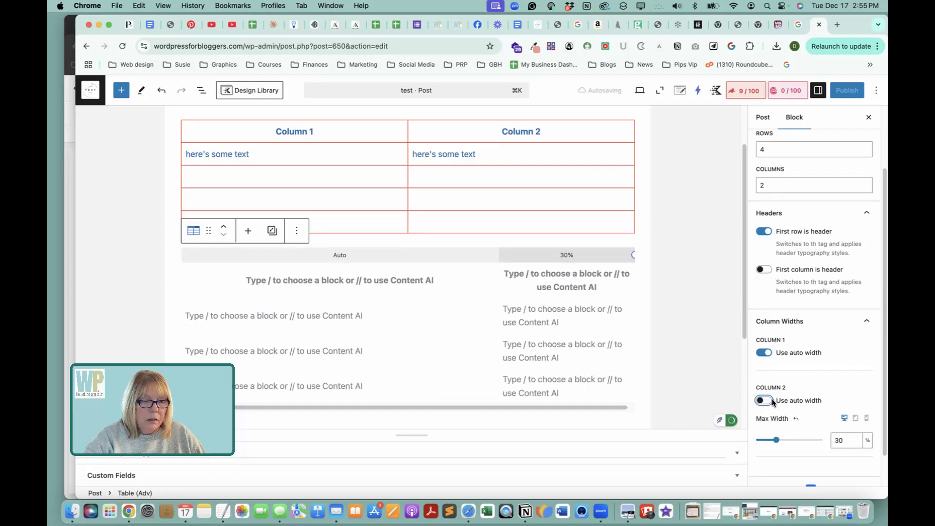
pyautogui.click(764, 400)
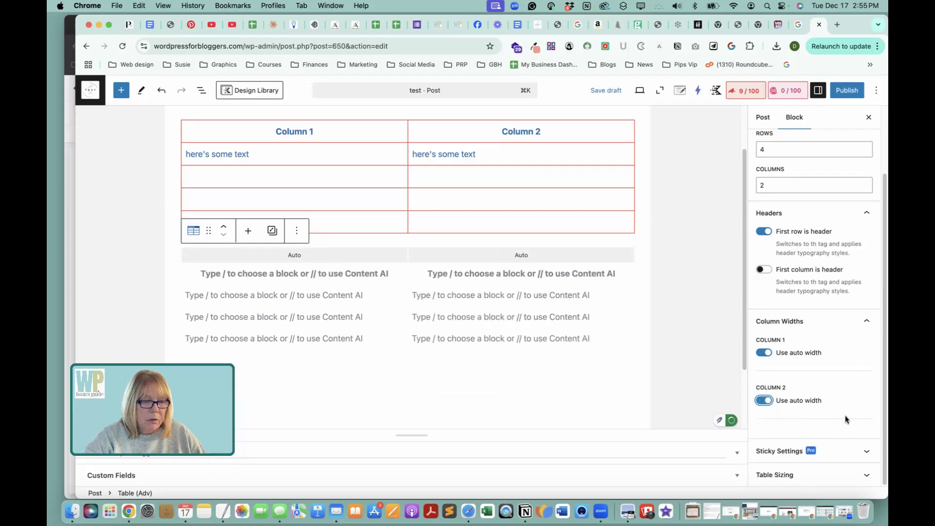
pyautogui.click(839, 450)
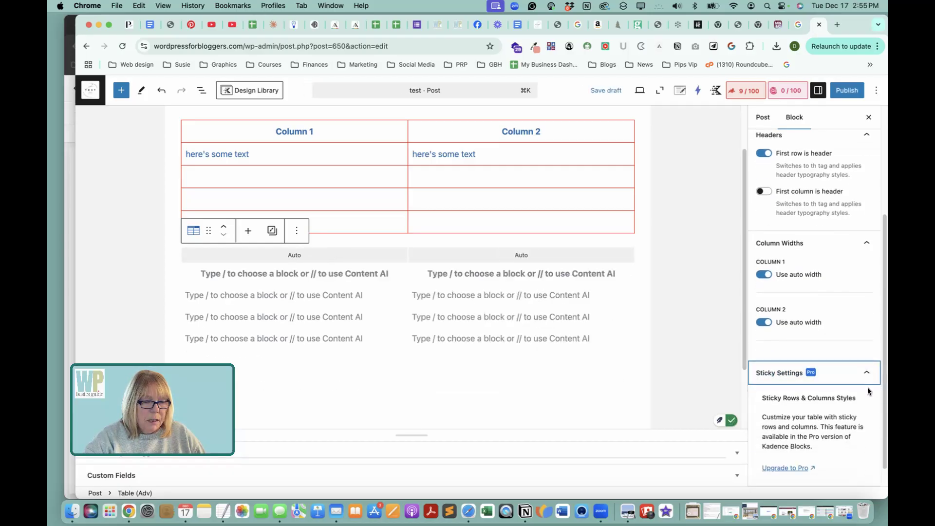
pyautogui.click(866, 375)
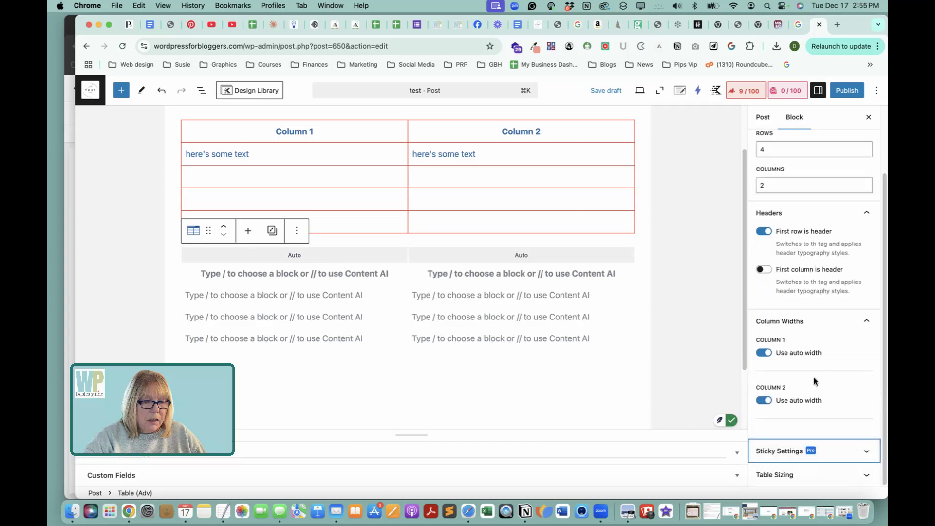
# Review the Table (Adv) block's Table Sizing options and preview both tables at mobile size.
pyautogui.click(814, 478)
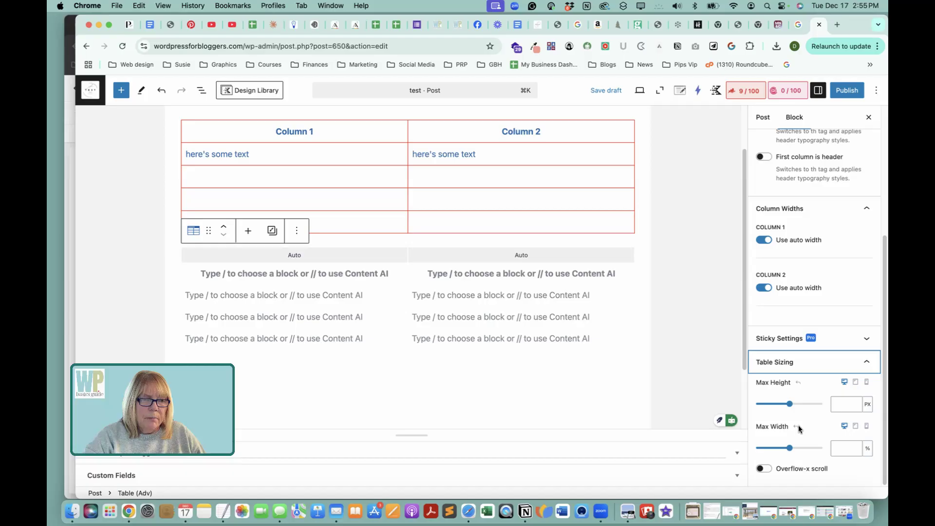
pyautogui.click(867, 382)
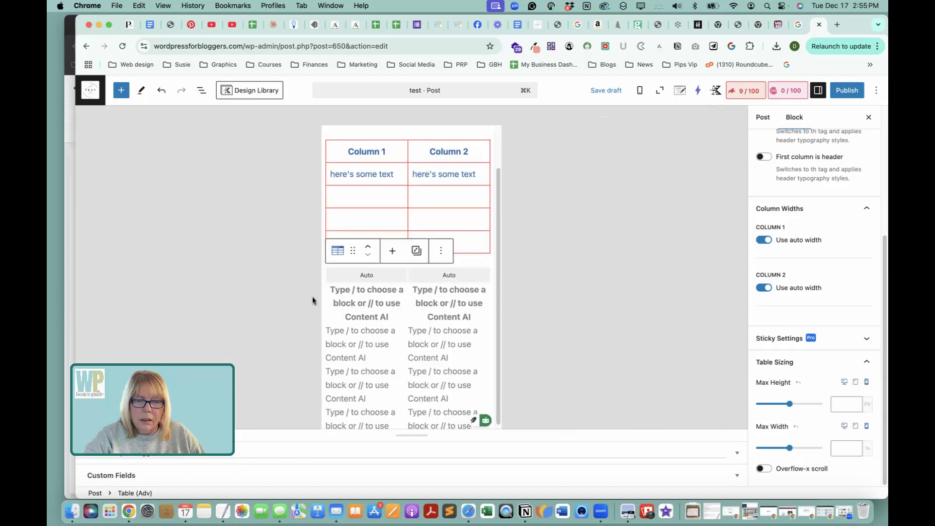
pyautogui.scroll(-5, 467, 298)
pyautogui.scroll(-1, 465, 298)
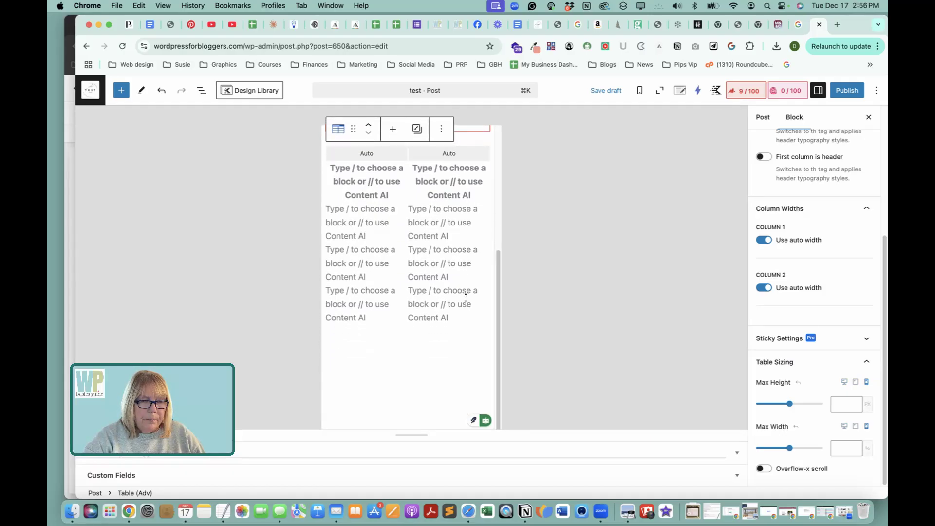
pyautogui.scroll(1, 465, 298)
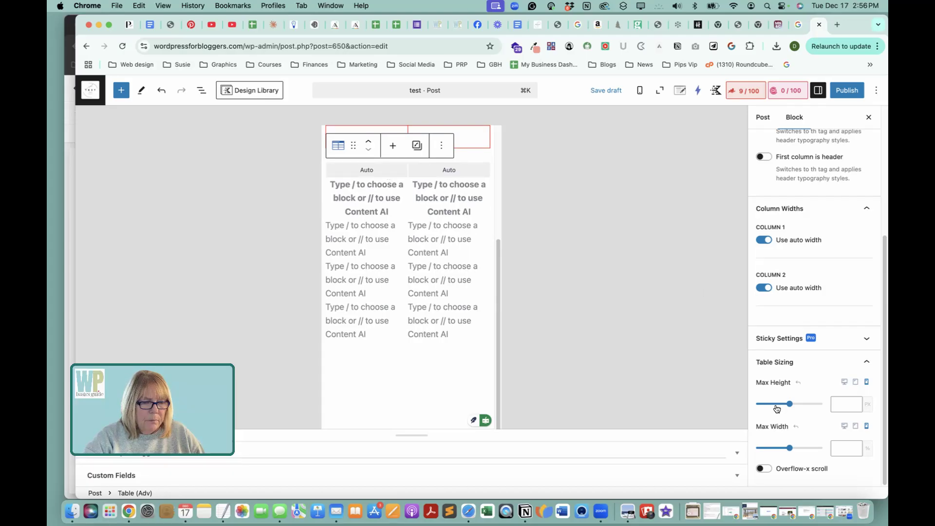
# Try Overflow-x scroll on the Table (Adv) block in the mobile preview, switch it off again, and return to the desktop preview.
pyautogui.click(763, 468)
pyautogui.scroll(5, 475, 287)
pyautogui.scroll(-4, 476, 287)
pyautogui.scroll(4, 475, 287)
pyautogui.scroll(-3, 549, 314)
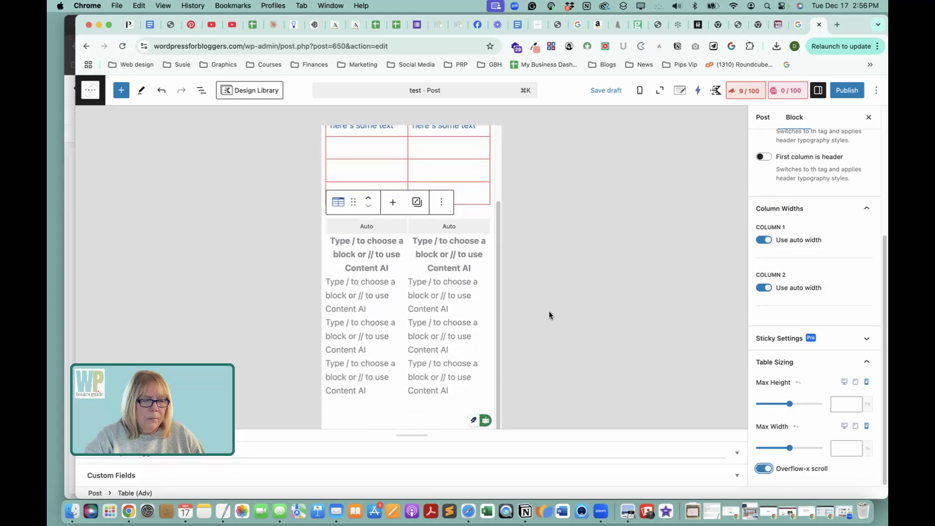
pyautogui.click(758, 470)
pyautogui.click(843, 383)
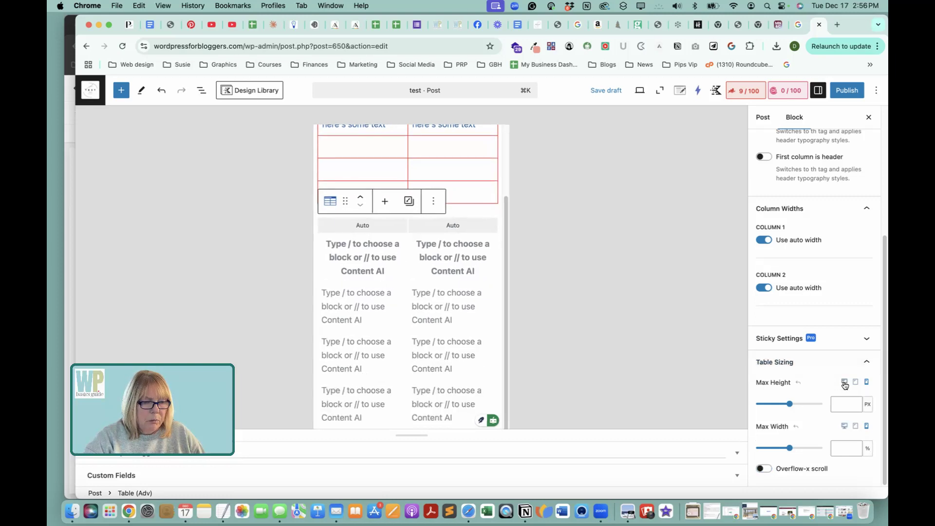
pyautogui.scroll(2, 607, 263)
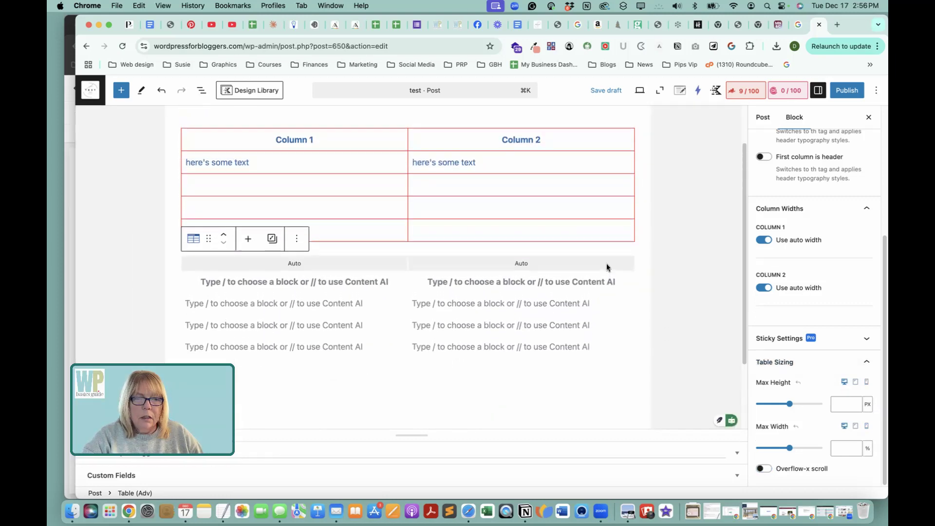
# Enter "Column 1" and "Column 2" as the headers in the first row of the Table (Adv) block.
pyautogui.click(295, 282)
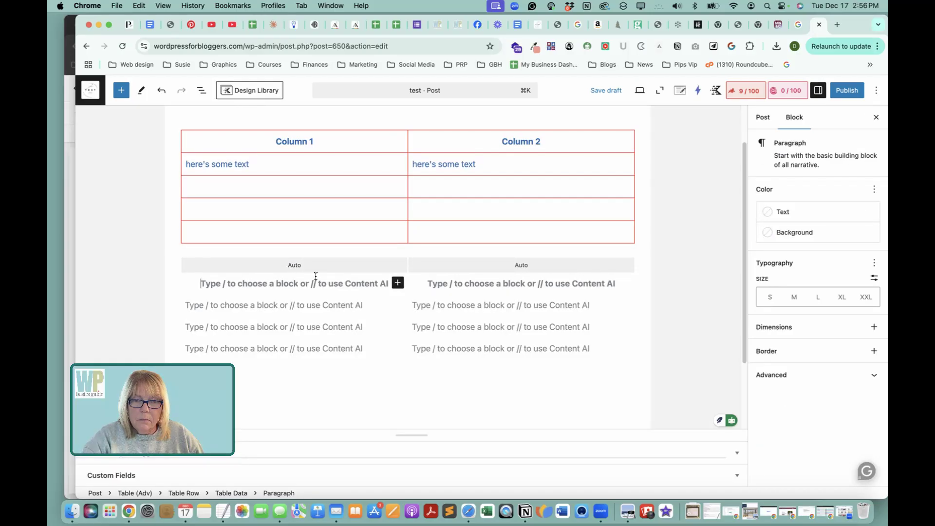
pyautogui.write('Co')
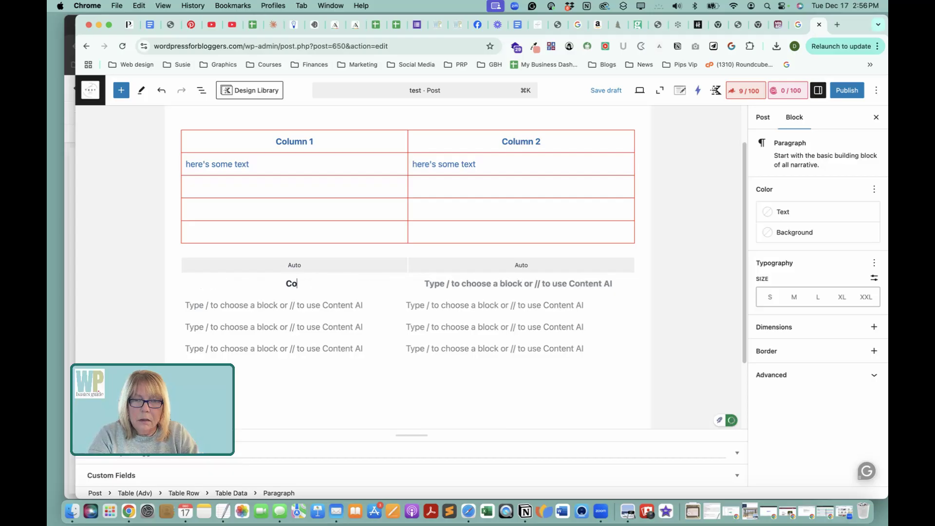
pyautogui.write('lu')
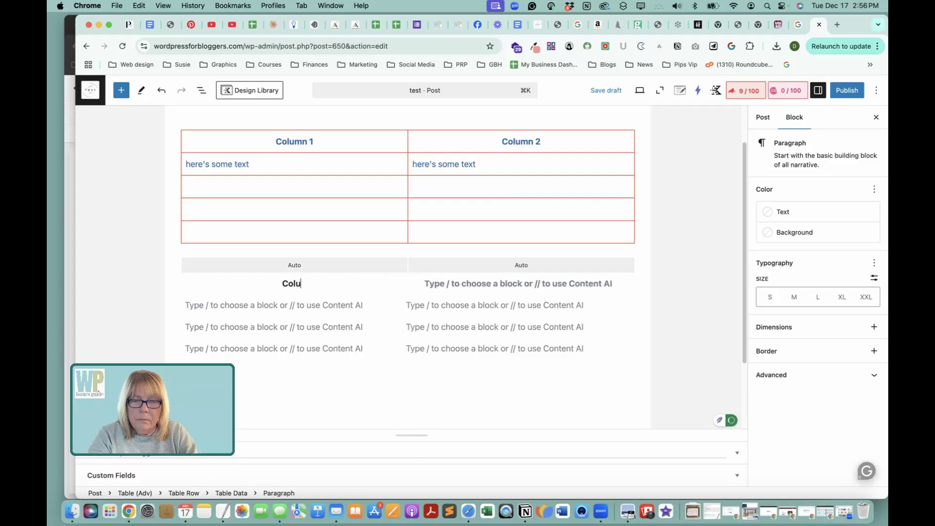
pyautogui.write('mn 1')
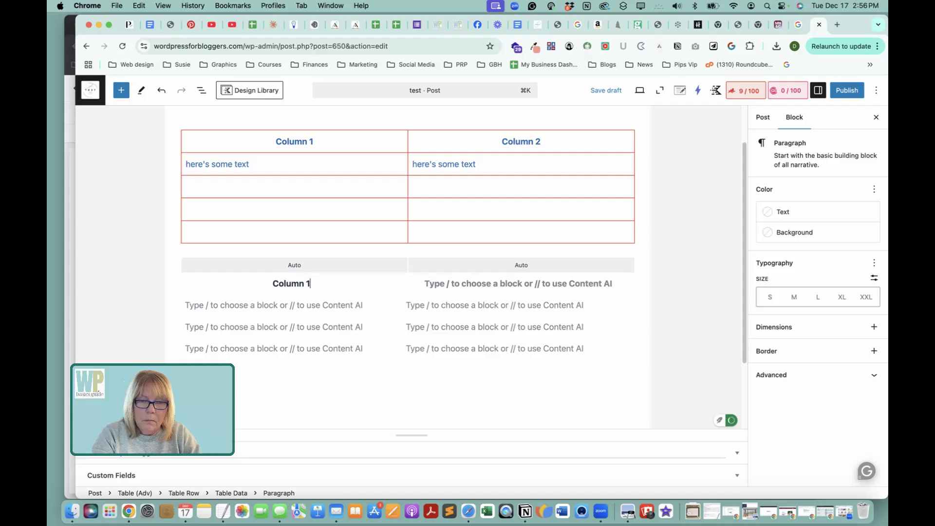
pyautogui.click(483, 282)
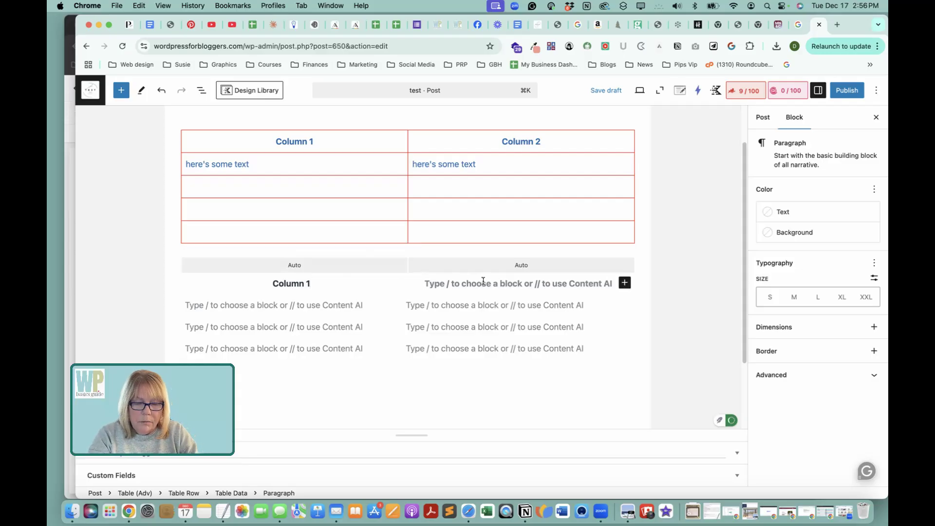
pyautogui.write('Column 2')
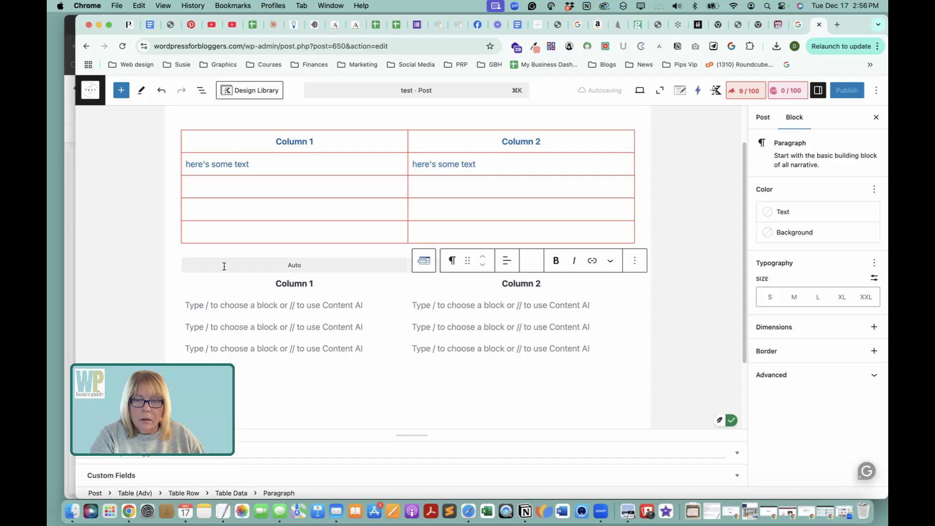
# Enter "here's some text" in both cells of the Table (Adv) block's second row.
pyautogui.click(224, 305)
pyautogui.write('H')
pyautogui.press('BackSpace')
pyautogui.write("here's some text")
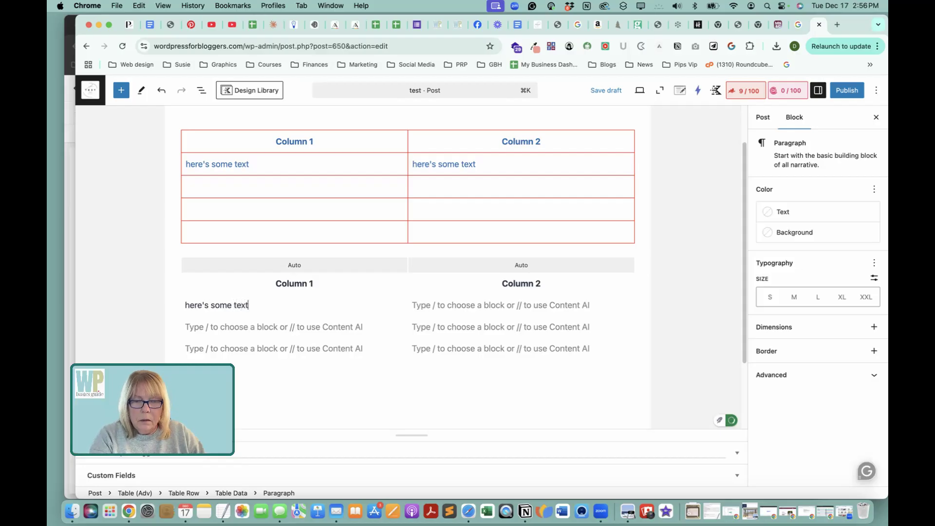
pyautogui.tripleClick(237, 306)
pyautogui.press('super+c')
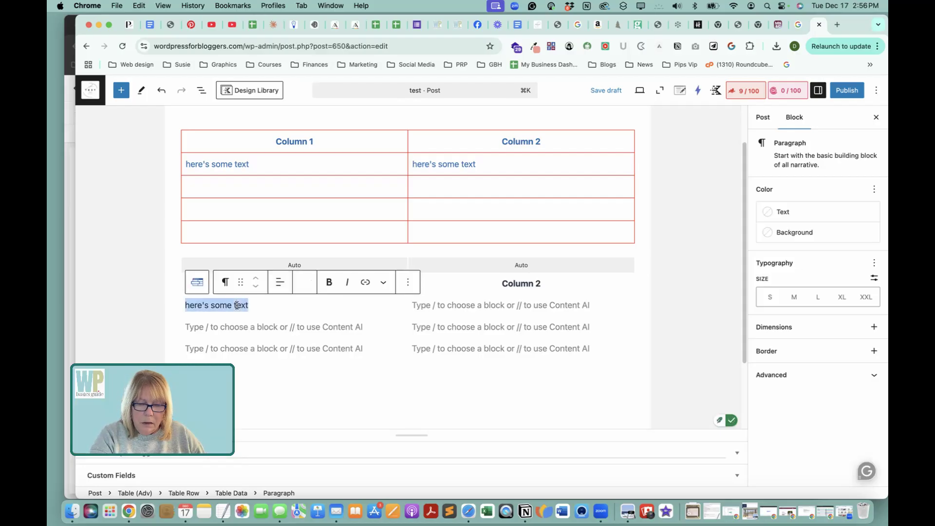
pyautogui.click(483, 305)
pyautogui.press('super+v')
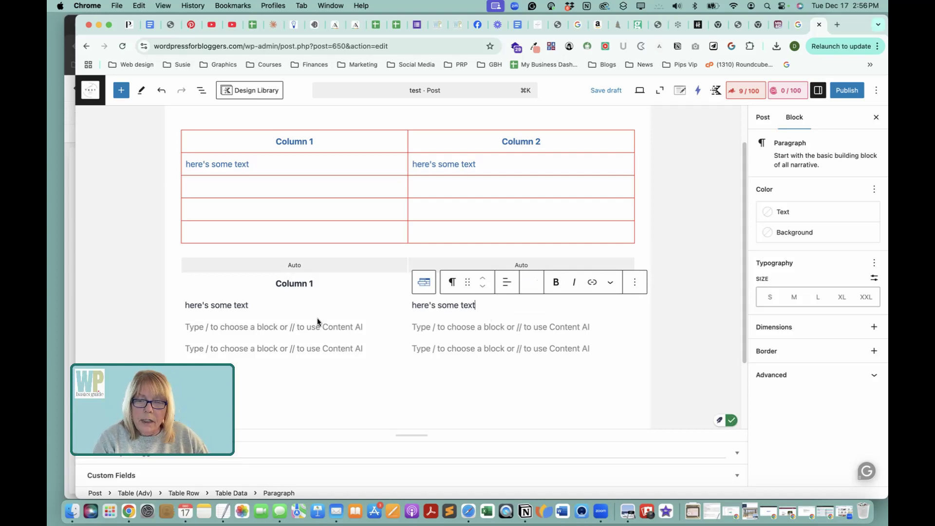
# Insert an Image (Adv) block with the hiking boots photo from the media library in the third-row cell under Column 1.
pyautogui.scroll(-3, 341, 302)
pyautogui.scroll(2, 358, 286)
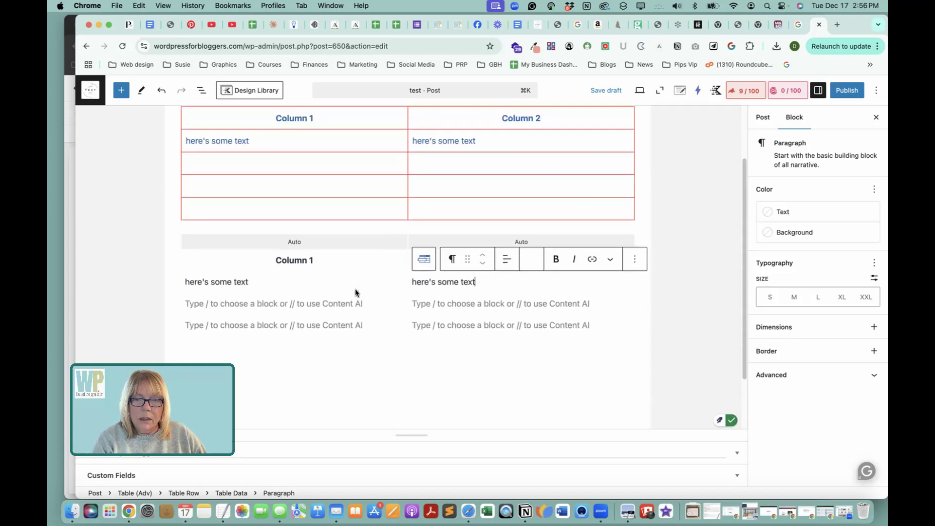
pyautogui.click(267, 305)
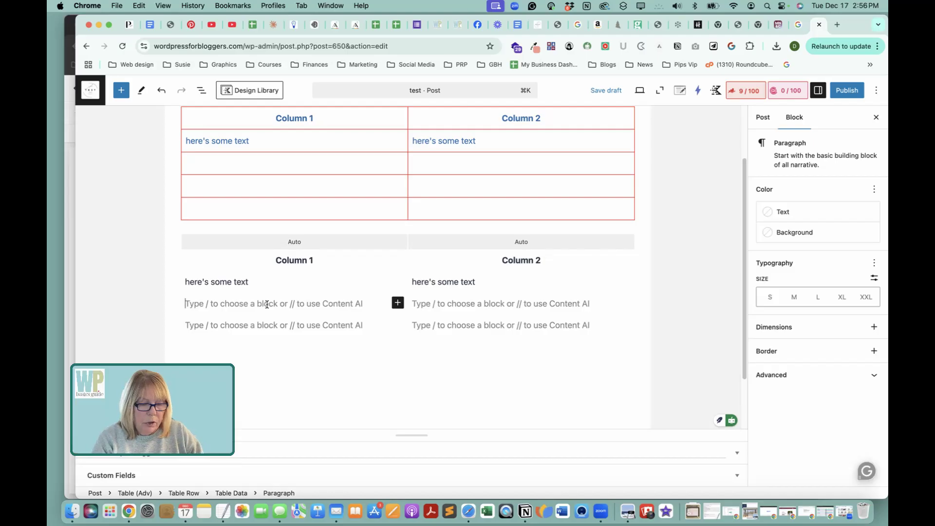
pyautogui.write('/')
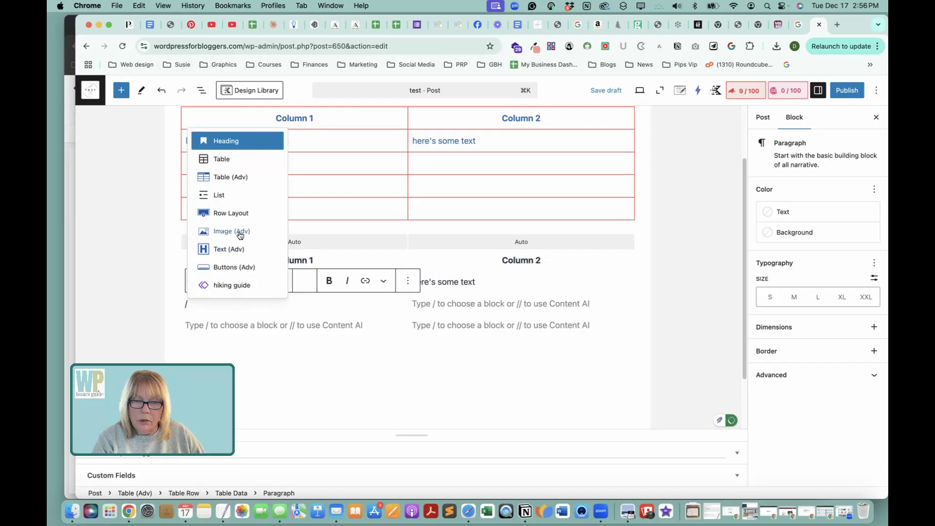
pyautogui.click(240, 231)
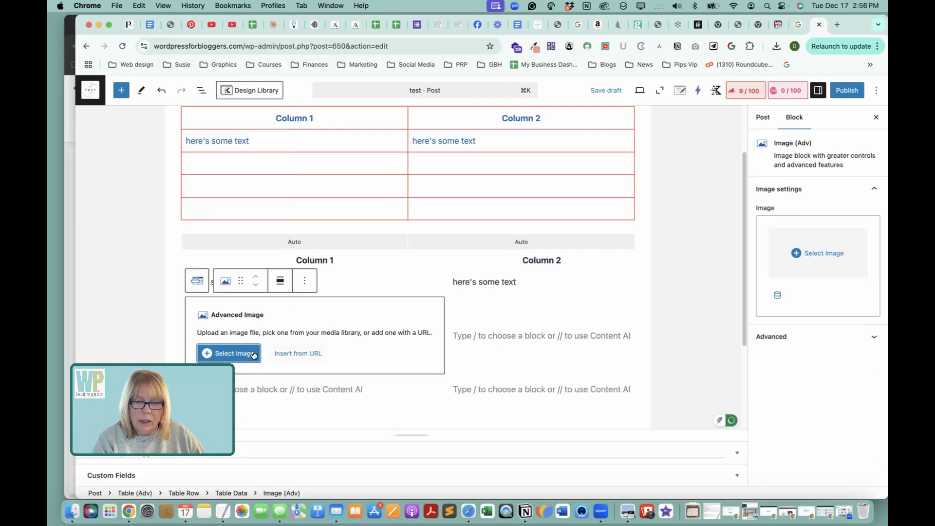
pyautogui.click(229, 353)
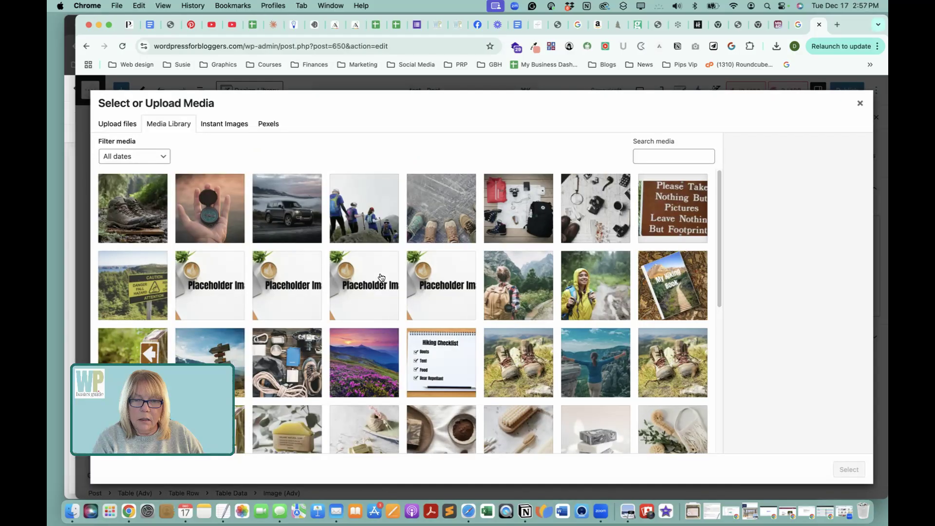
pyautogui.click(162, 197)
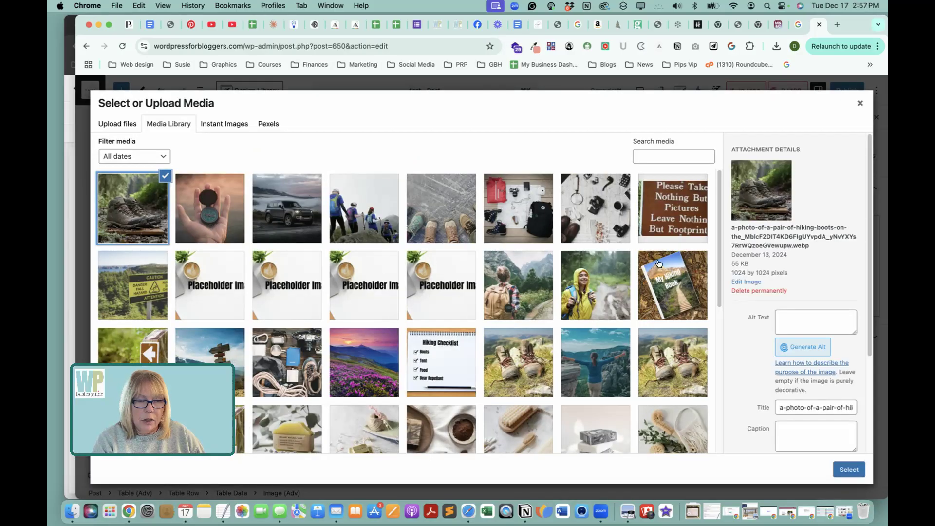
pyautogui.click(849, 469)
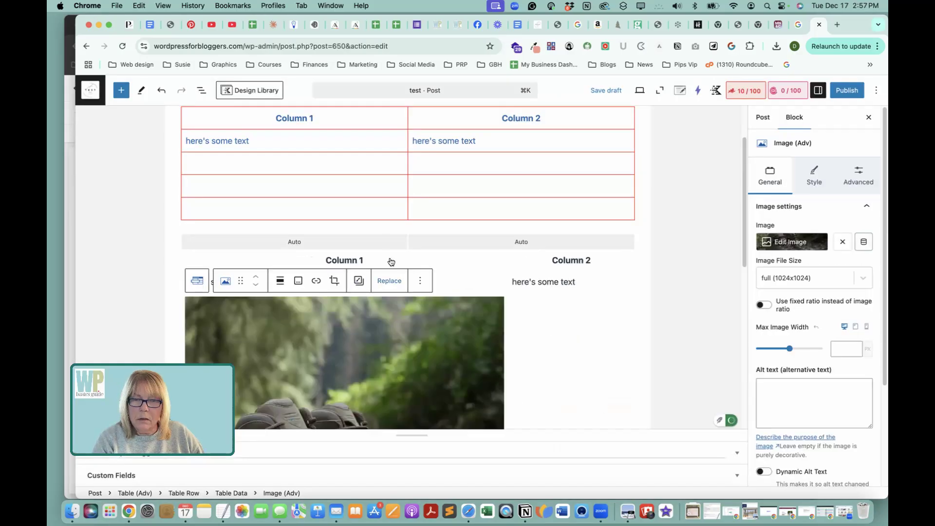
# Set the hiking boots image's file size to medium (300x300) and deselect the image.
pyautogui.scroll(-3, 402, 252)
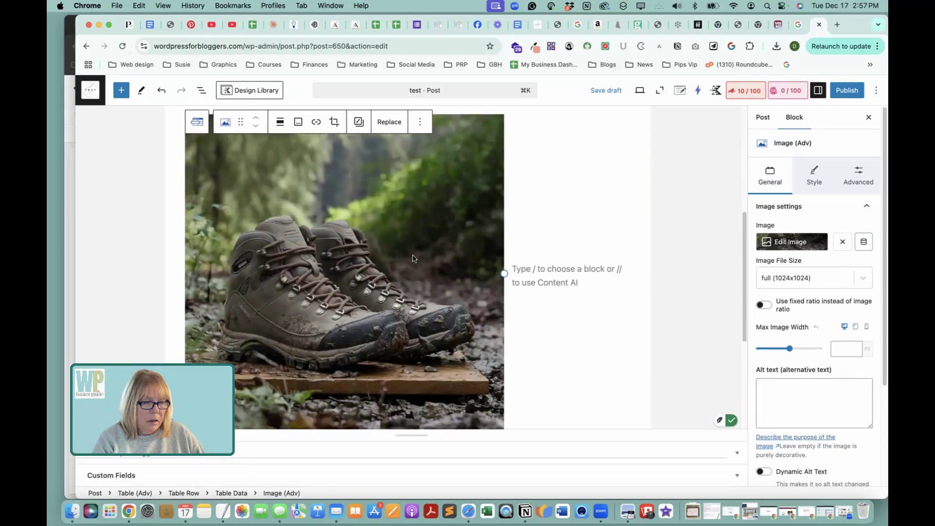
pyautogui.scroll(2, 413, 258)
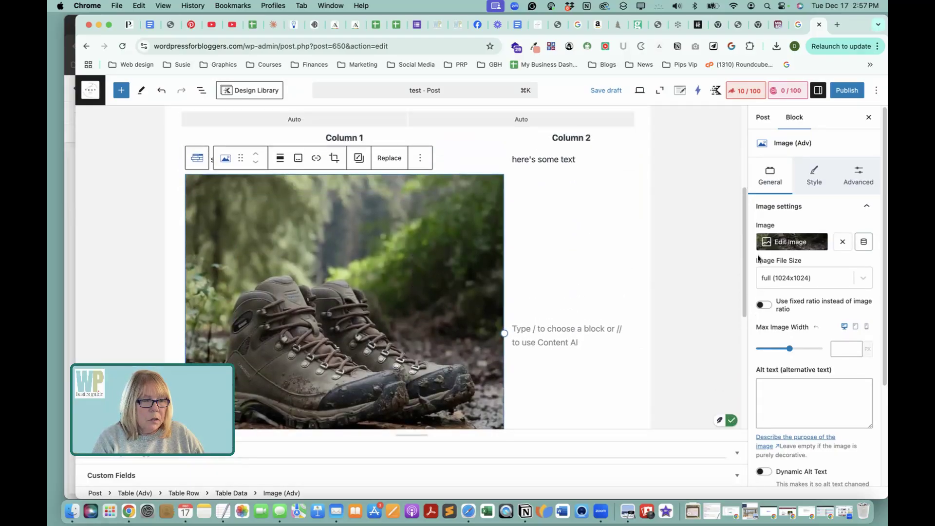
pyautogui.scroll(-1, 805, 280)
pyautogui.click(862, 251)
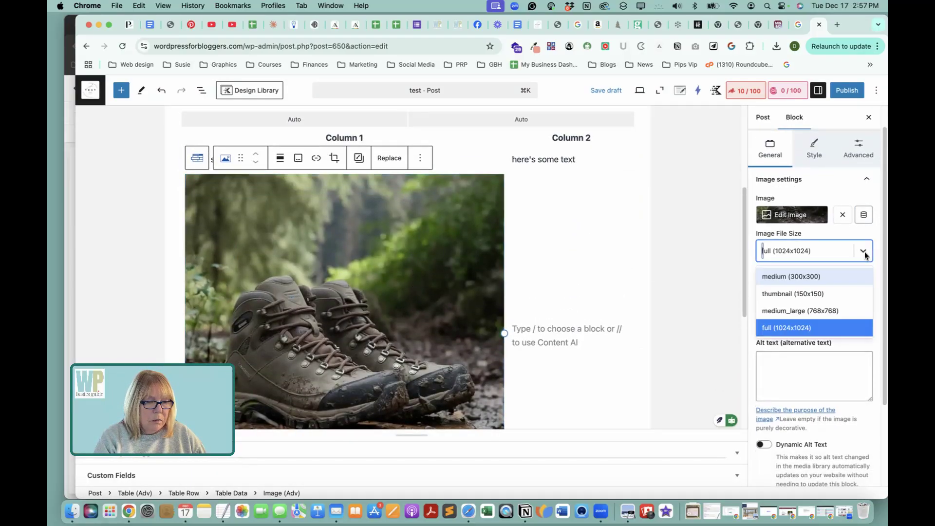
pyautogui.click(811, 278)
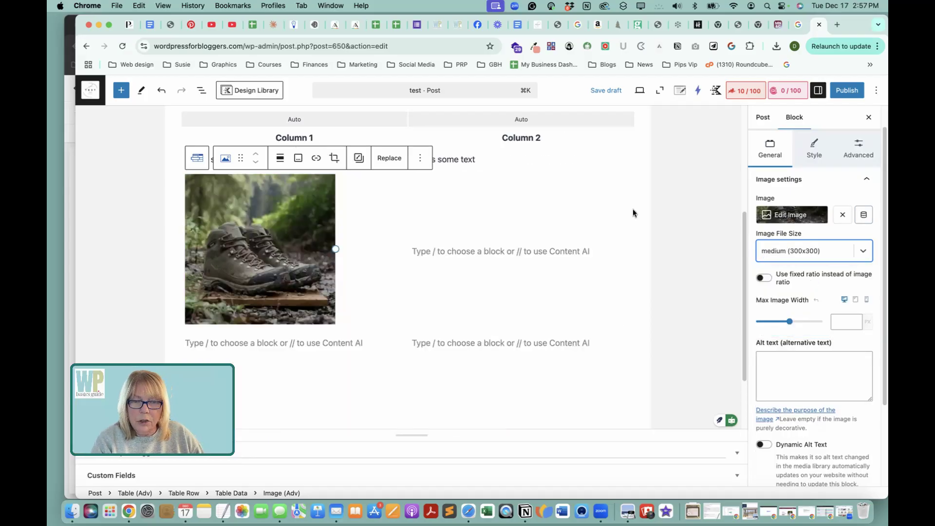
pyautogui.click(696, 258)
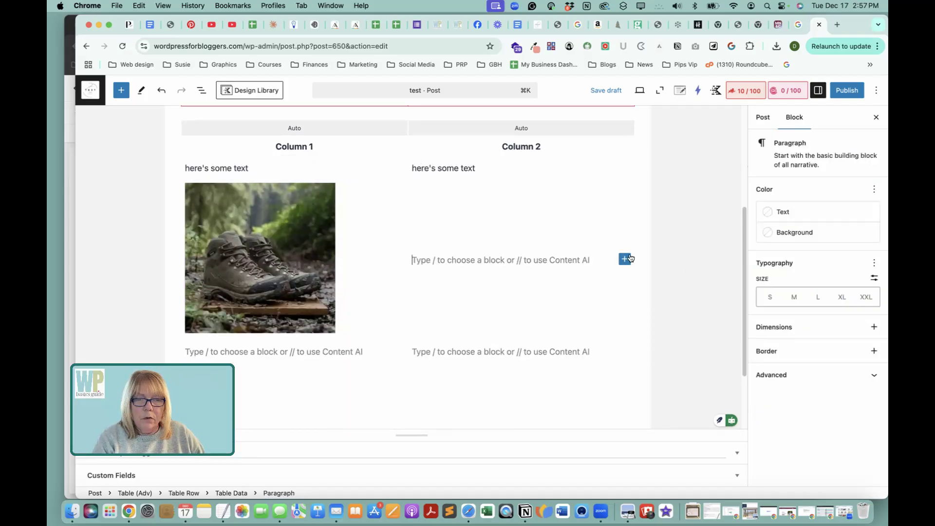
# Select the empty cell below "here's some text" in the standard table's first column and review its row and column editing options.
pyautogui.scroll(3, 671, 214)
pyautogui.scroll(4, 507, 239)
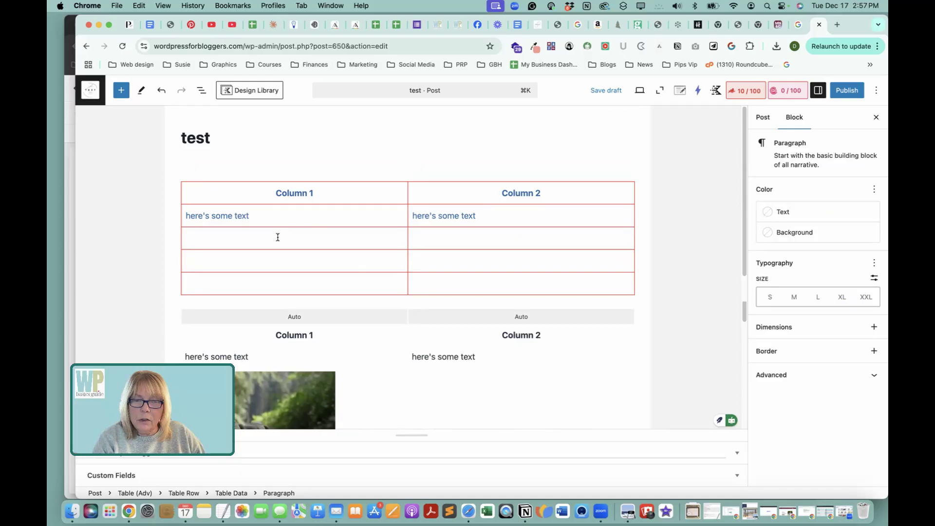
pyautogui.click(277, 236)
pyautogui.scroll(-1, 289, 240)
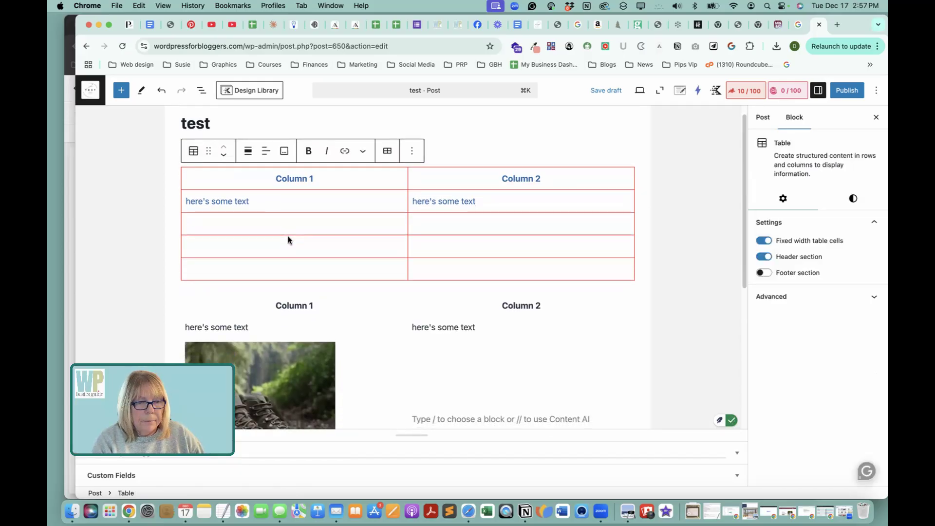
pyautogui.click(385, 152)
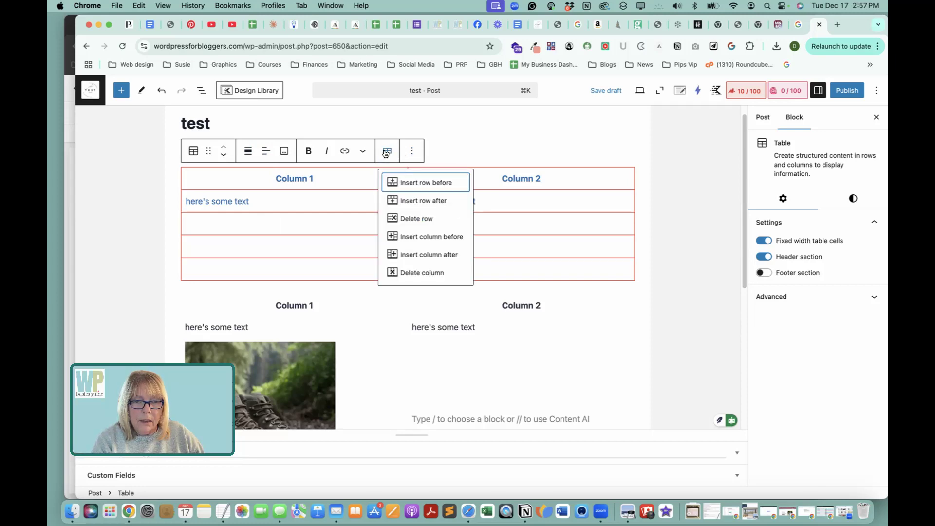
# Review the standard table's block options and style settings, and compare it with the Table (Adv) block below.
pyautogui.click(412, 152)
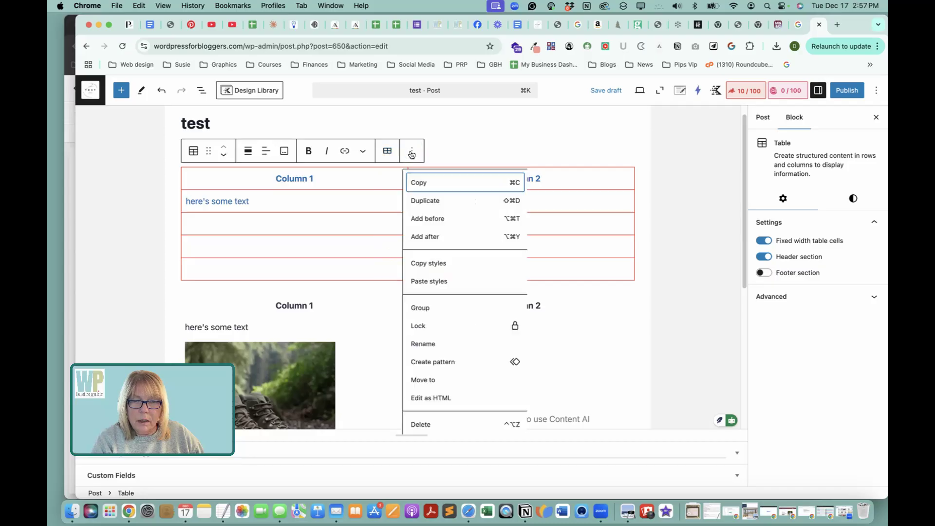
pyautogui.click(265, 225)
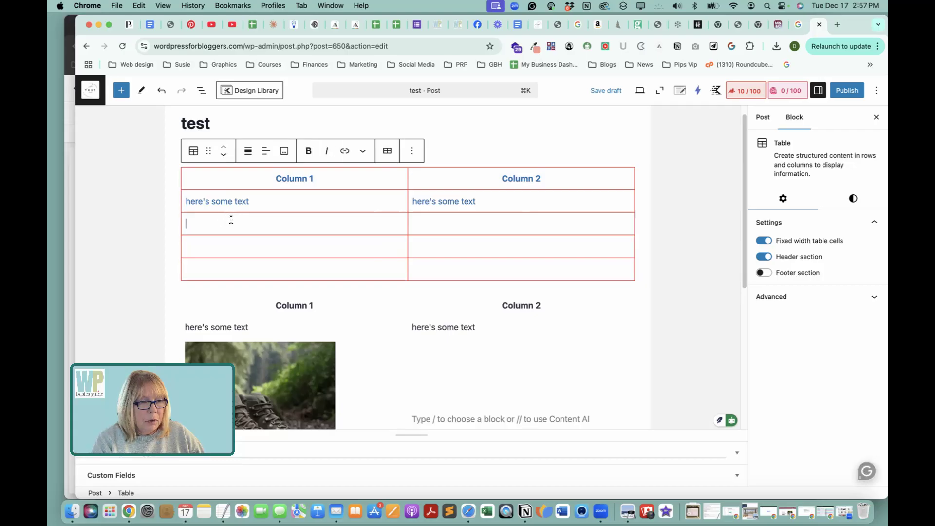
pyautogui.click(852, 200)
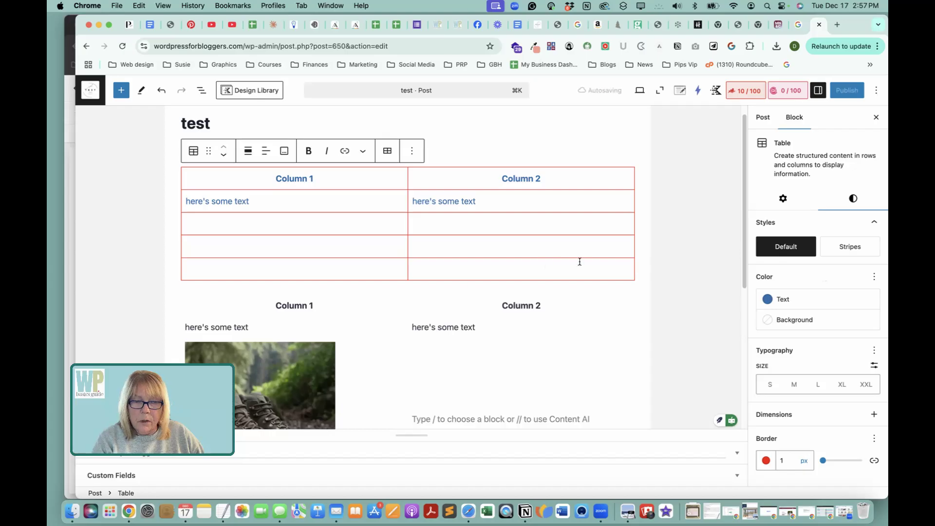
pyautogui.scroll(-5, 582, 261)
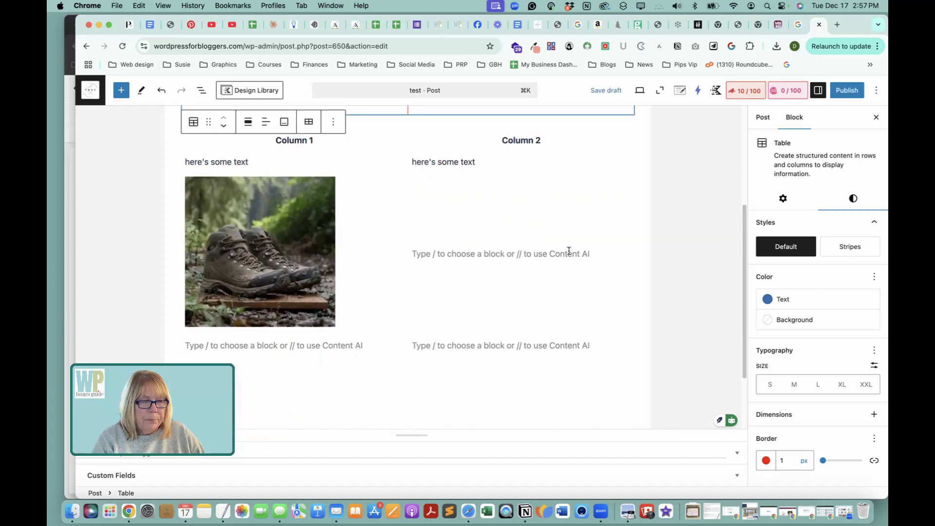
pyautogui.scroll(3, 355, 194)
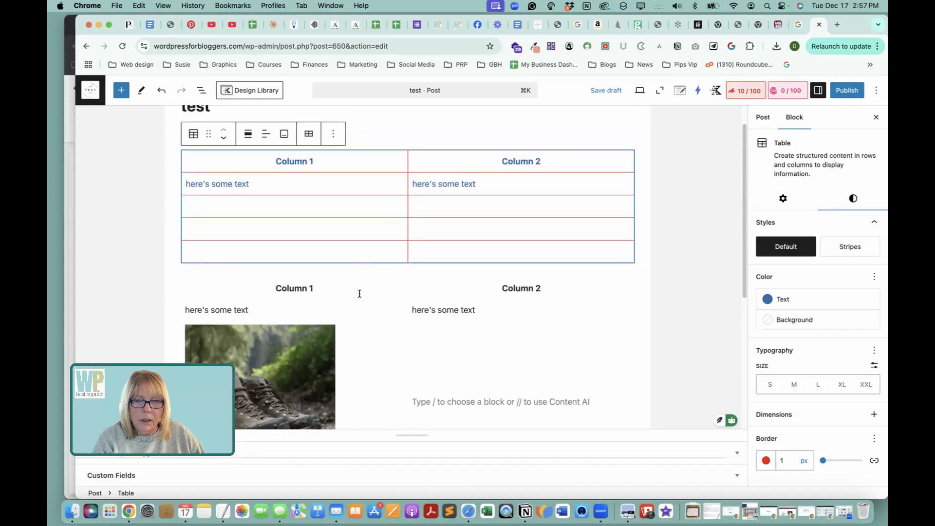
# Select the whole Table (Adv) block and give it a 1 px bright red border on all sides.
pyautogui.click(274, 288)
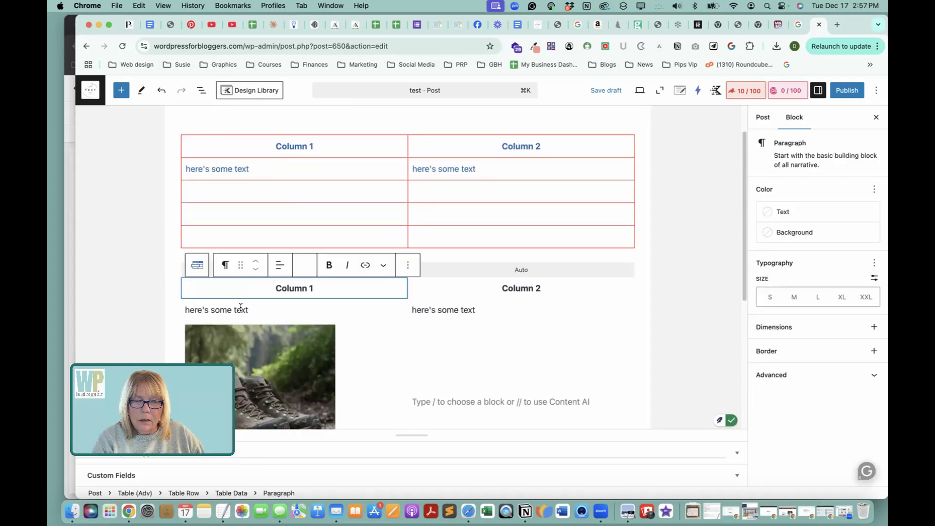
pyautogui.click(193, 267)
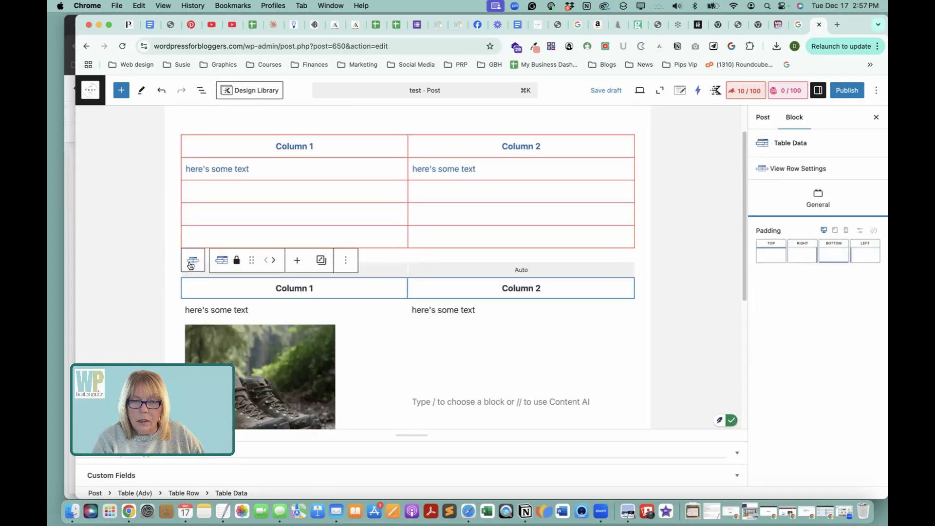
pyautogui.click(191, 262)
pyautogui.click(189, 261)
pyautogui.scroll(-6, 350, 244)
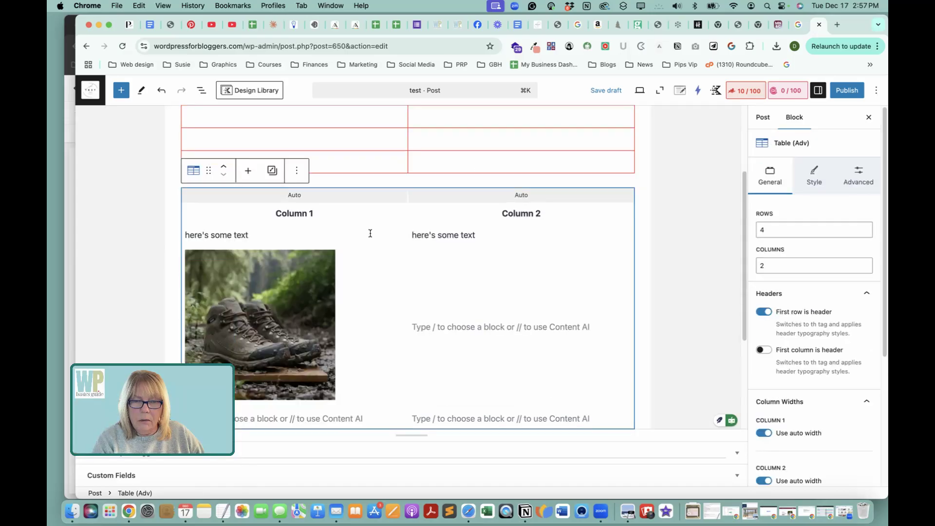
pyautogui.scroll(1, 436, 232)
pyautogui.click(808, 172)
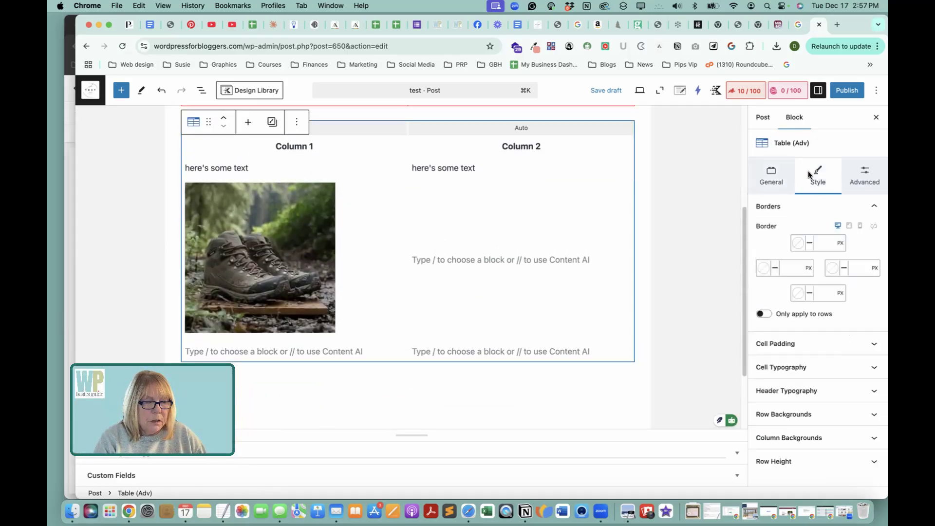
pyautogui.click(763, 244)
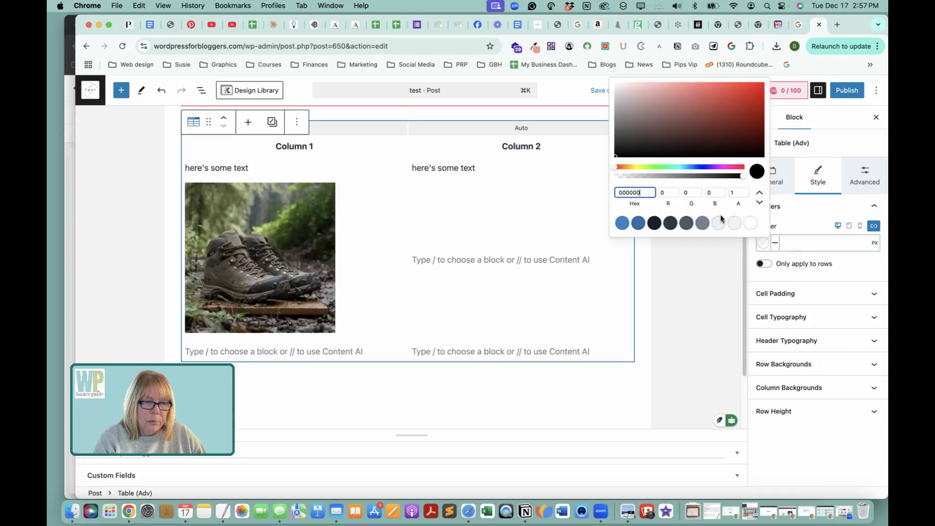
pyautogui.click(761, 86)
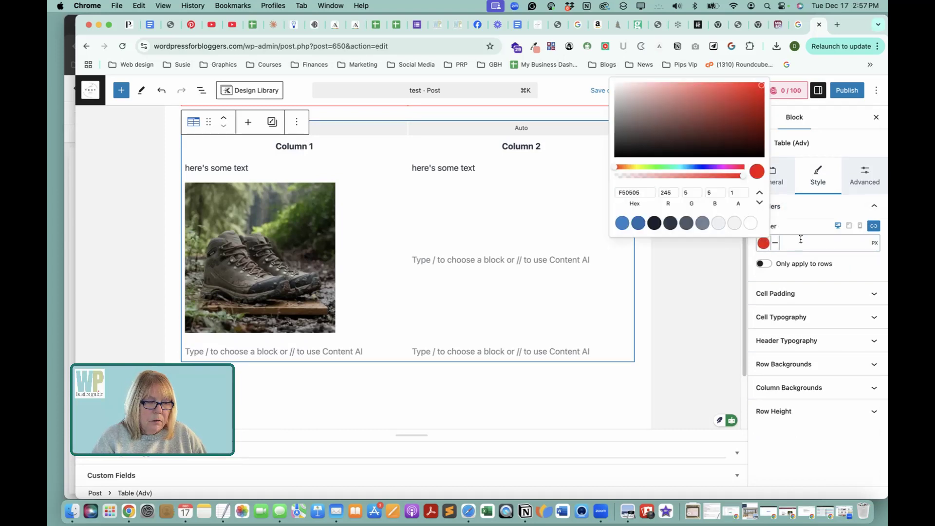
pyautogui.click(801, 239)
pyautogui.write('1')
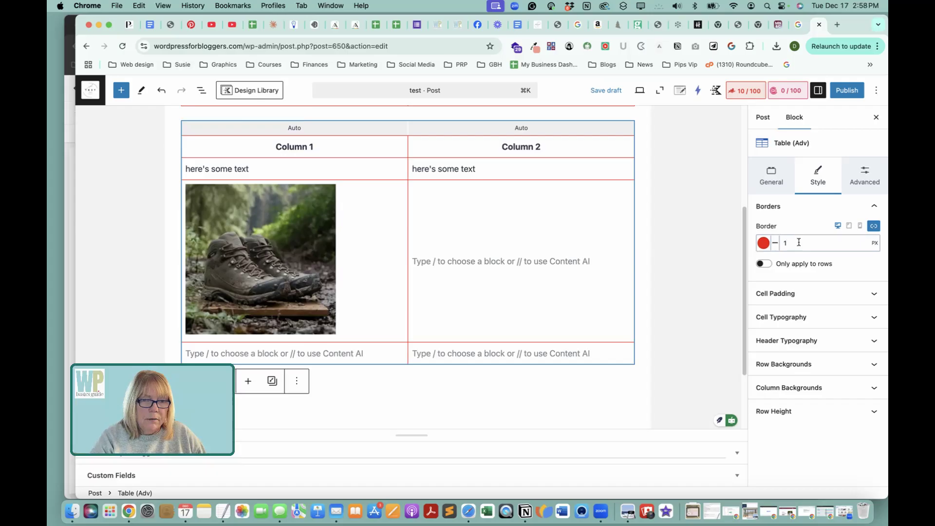
pyautogui.scroll(3, 662, 233)
pyautogui.scroll(-2, 702, 241)
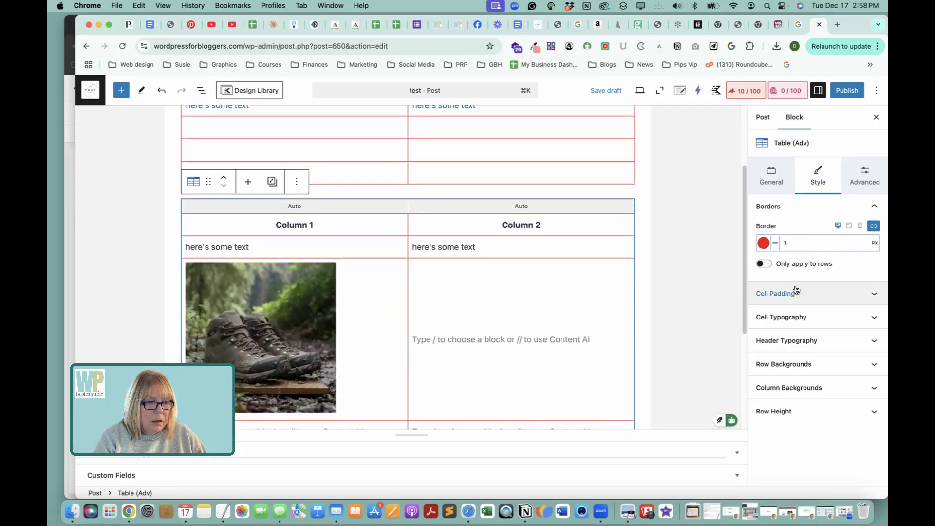
# Check the Table (Adv) block's cell padding and set its cell typography text color to the theme blue 3182CE.
pyautogui.click(816, 295)
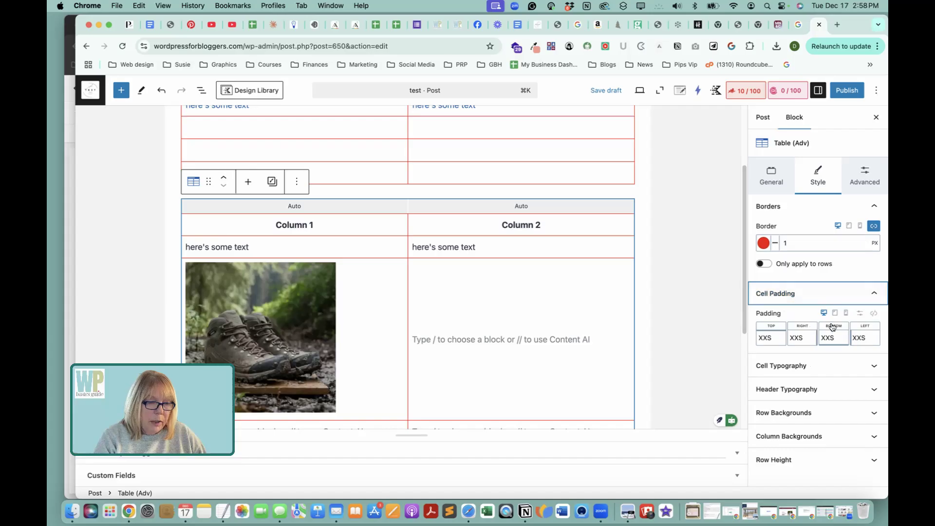
pyautogui.click(871, 294)
pyautogui.click(820, 317)
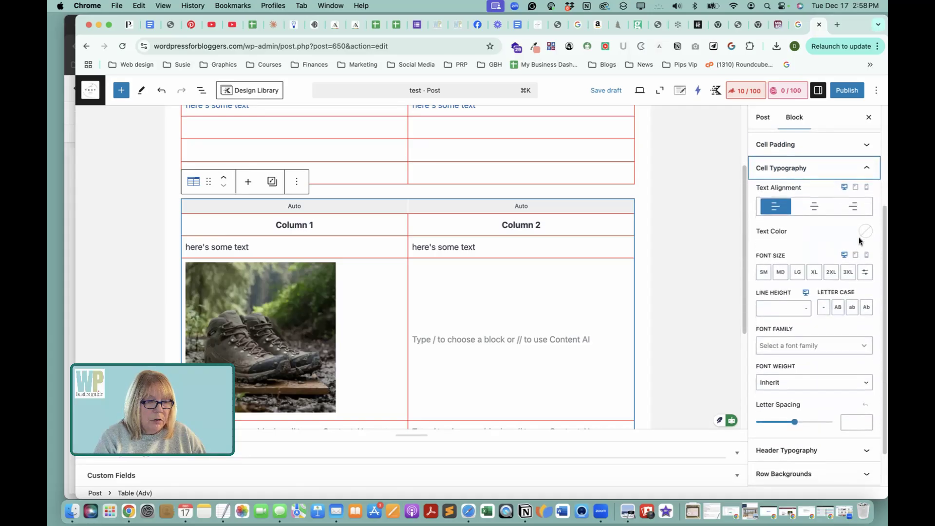
pyautogui.click(864, 232)
pyautogui.click(738, 385)
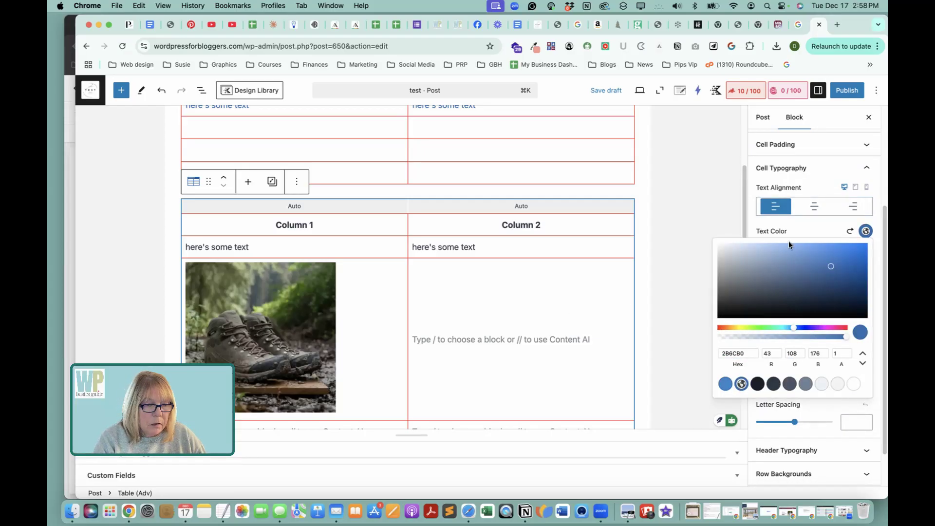
pyautogui.click(725, 384)
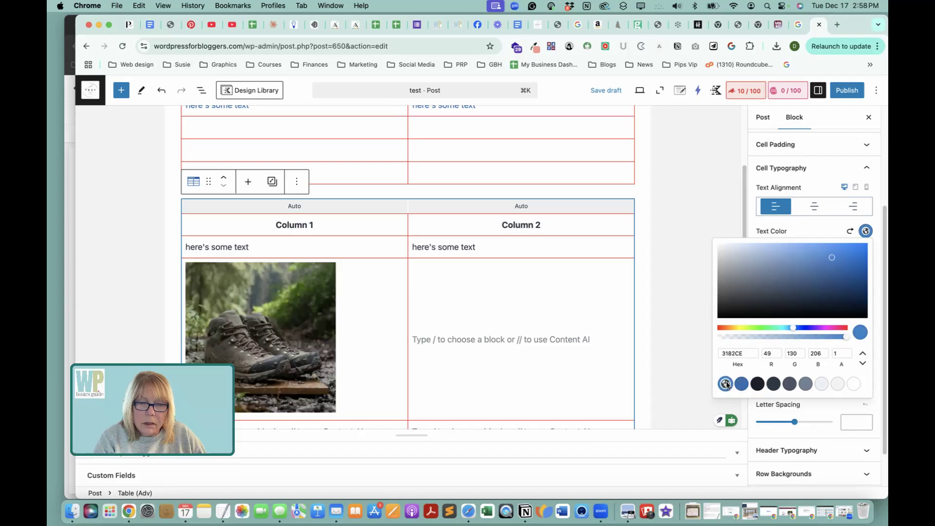
pyautogui.click(802, 230)
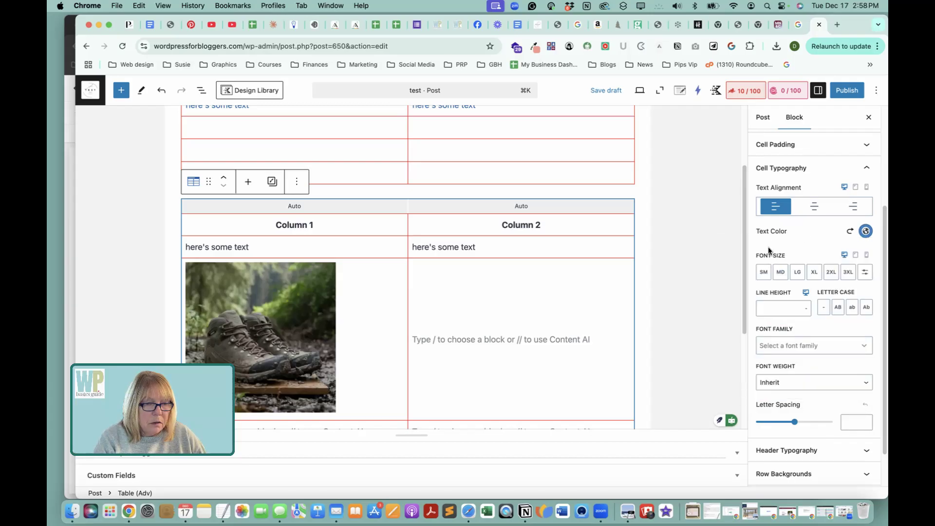
# Color the Table (Adv) block's second-row text with the darker theme blue under Column 1 and custom red #F41414 under Column 2.
pyautogui.click(269, 247)
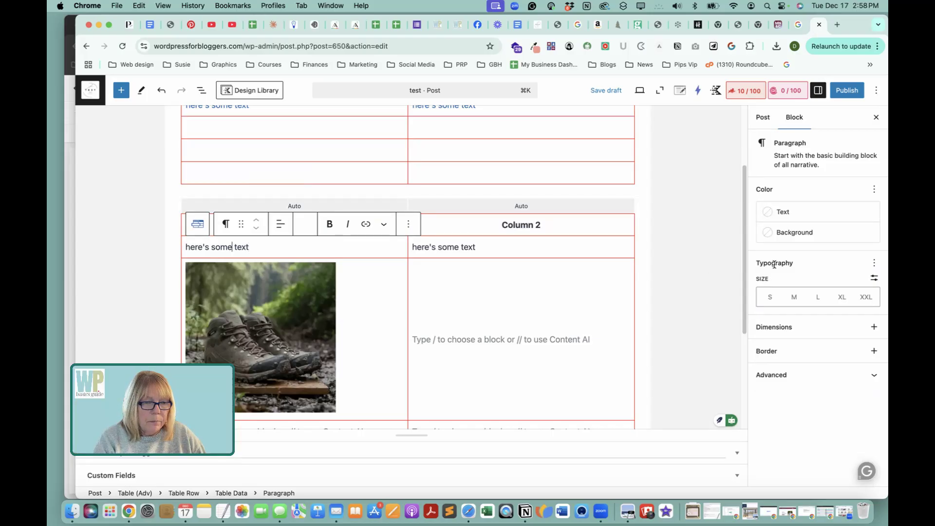
pyautogui.click(781, 211)
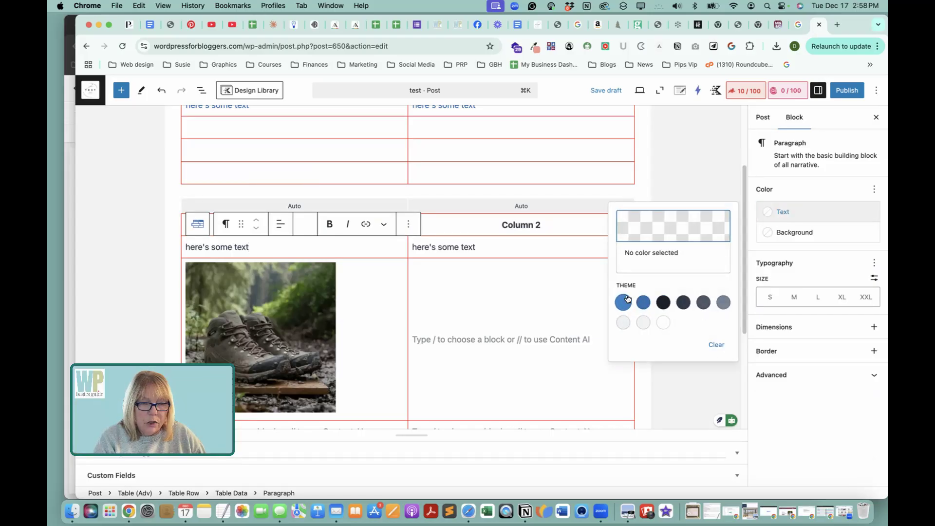
pyautogui.click(643, 302)
pyautogui.click(453, 248)
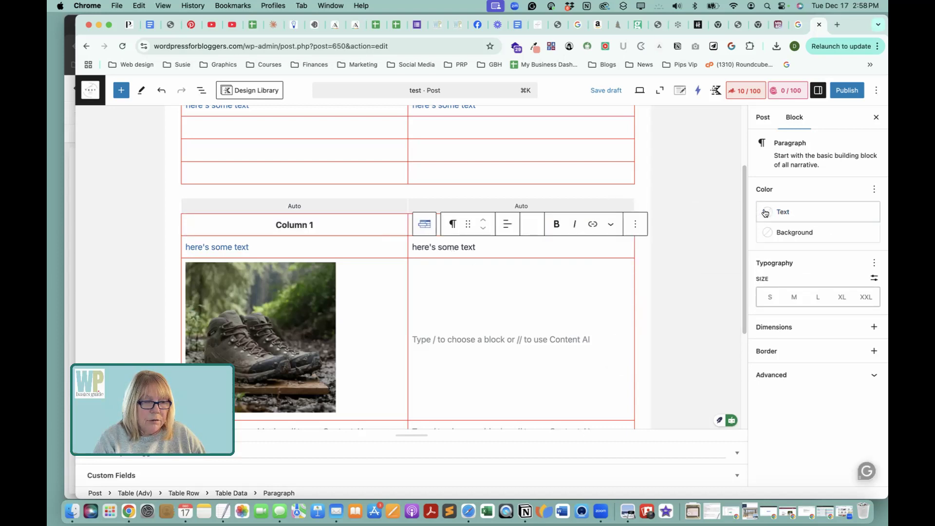
pyautogui.click(765, 212)
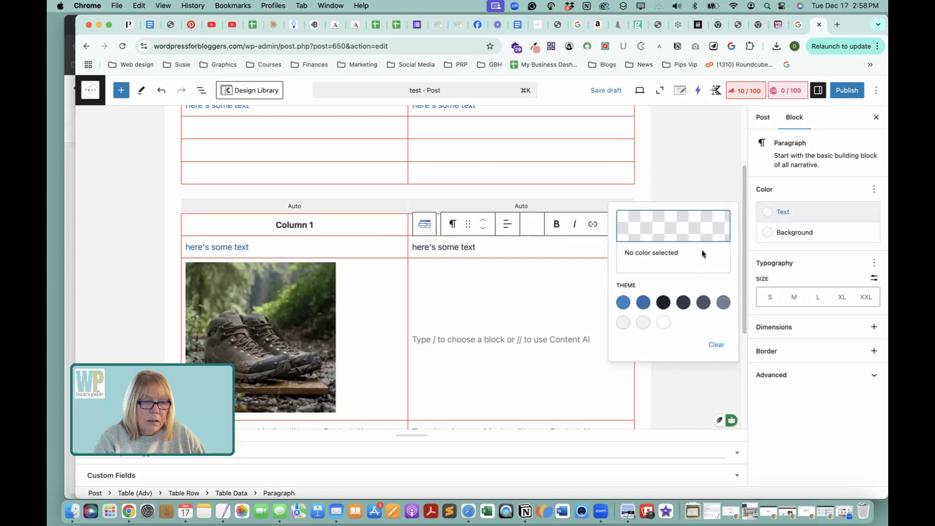
pyautogui.click(720, 229)
pyautogui.click(589, 215)
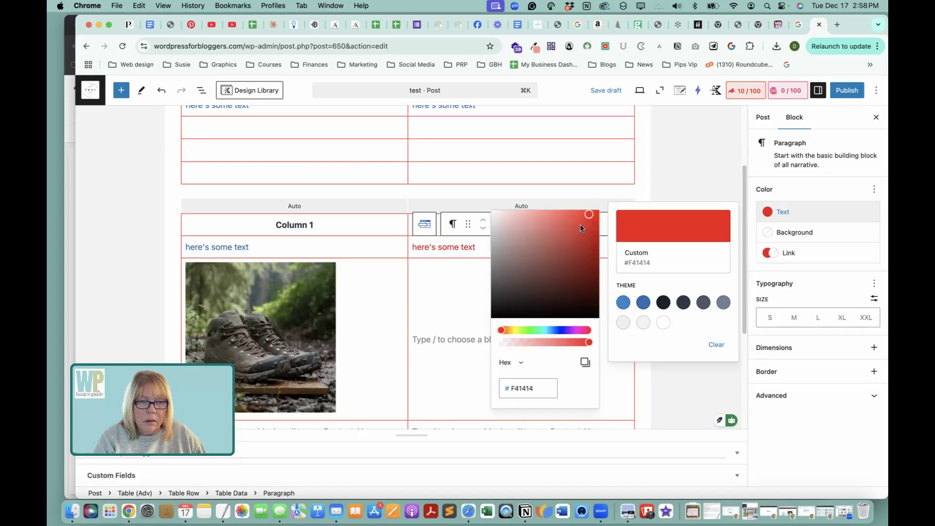
pyautogui.click(679, 167)
pyautogui.scroll(3, 511, 268)
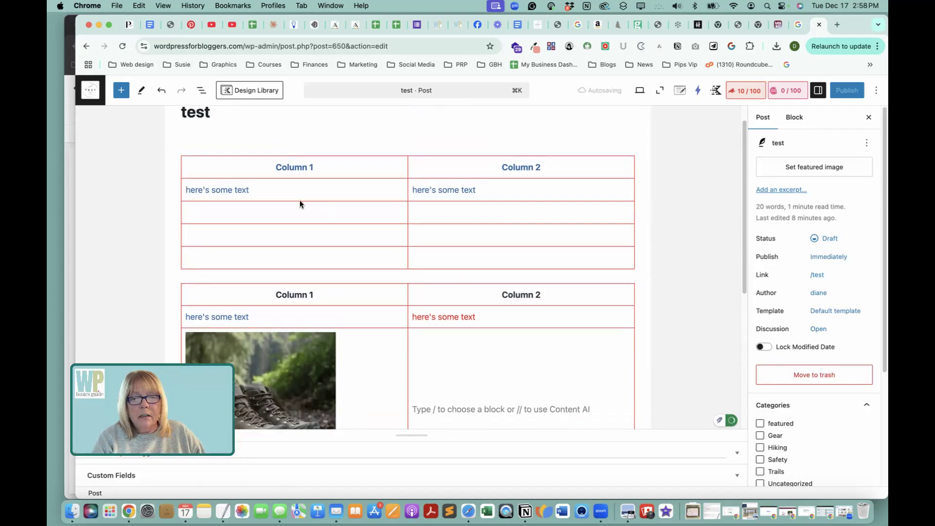
pyautogui.scroll(-1, 454, 330)
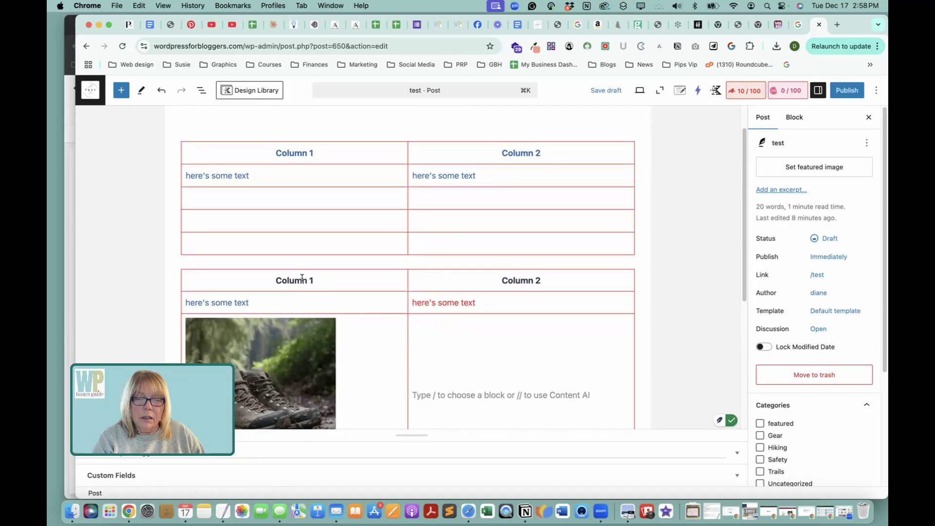
# Color the Table (Adv) block's Column 1 header with the darker theme blue and its Column 2 header with a custom bright red.
pyautogui.click(302, 278)
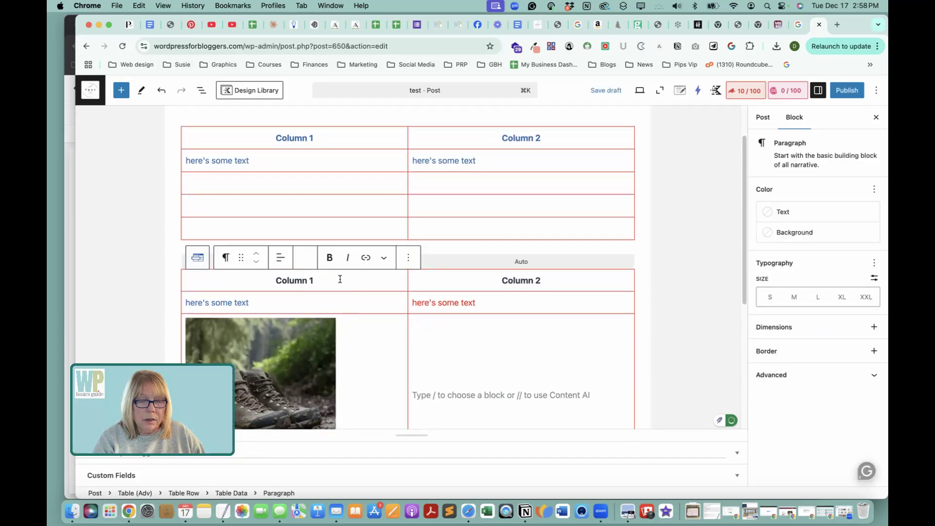
pyautogui.click(769, 212)
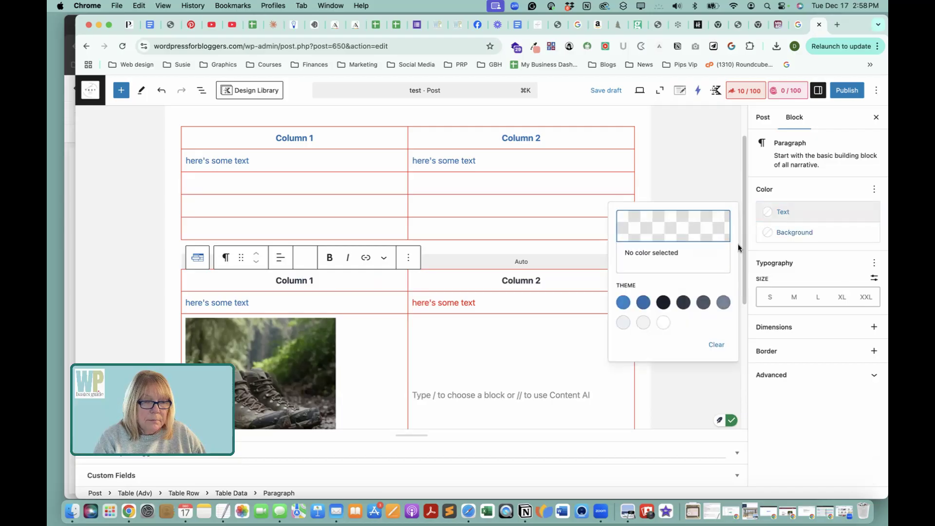
pyautogui.click(643, 302)
pyautogui.click(515, 280)
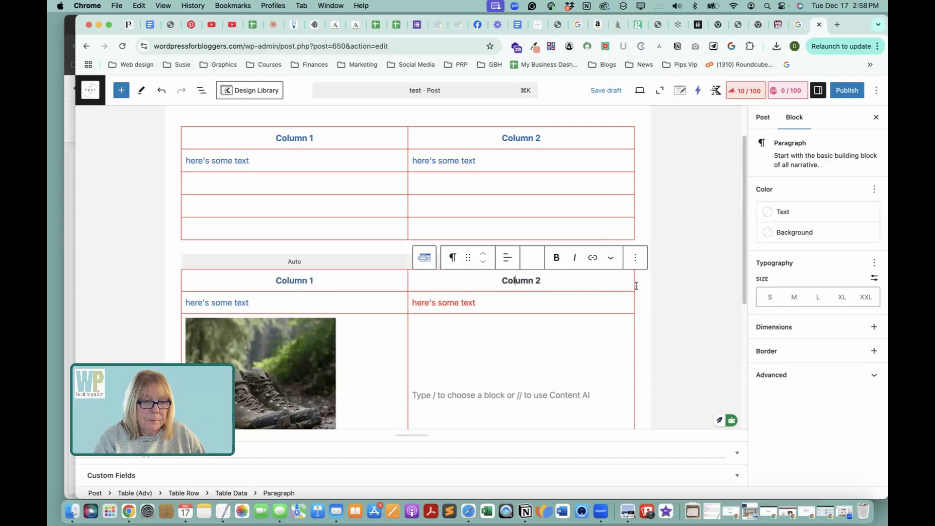
pyautogui.click(763, 216)
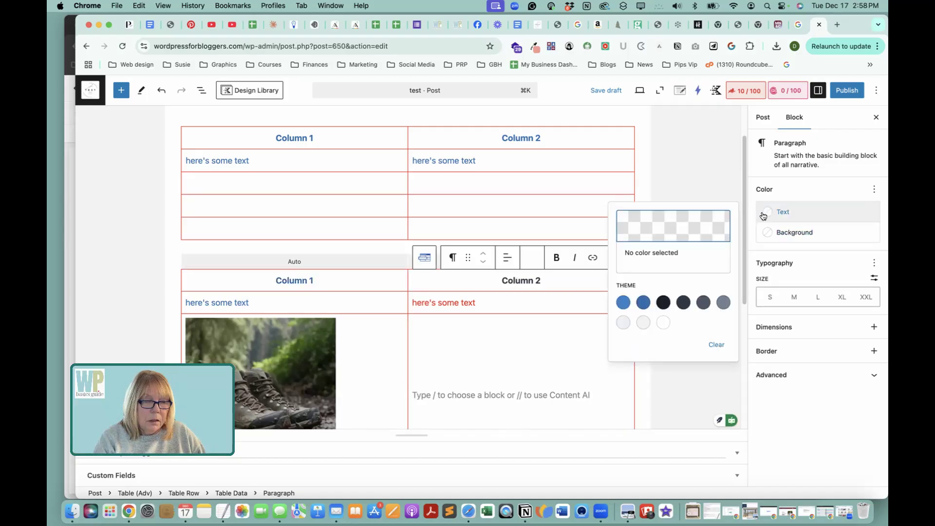
pyautogui.click(673, 233)
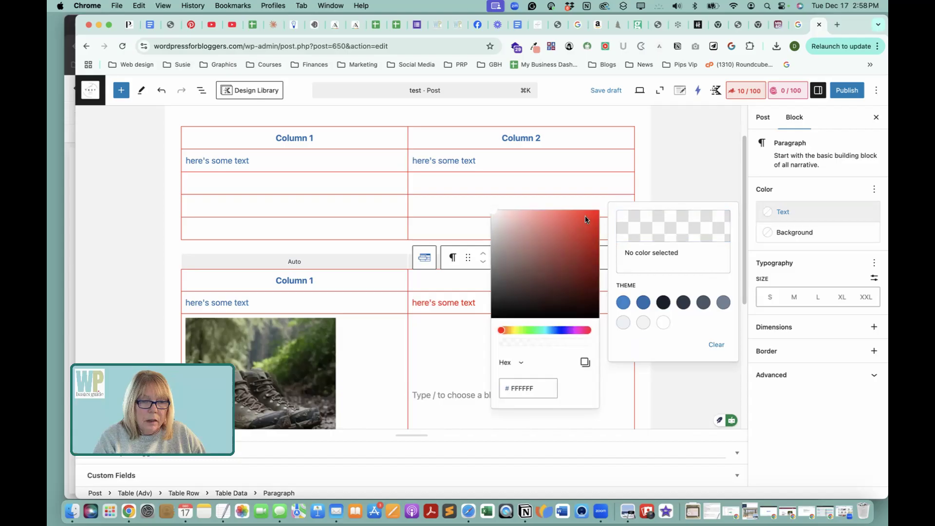
pyautogui.click(597, 214)
pyautogui.click(716, 182)
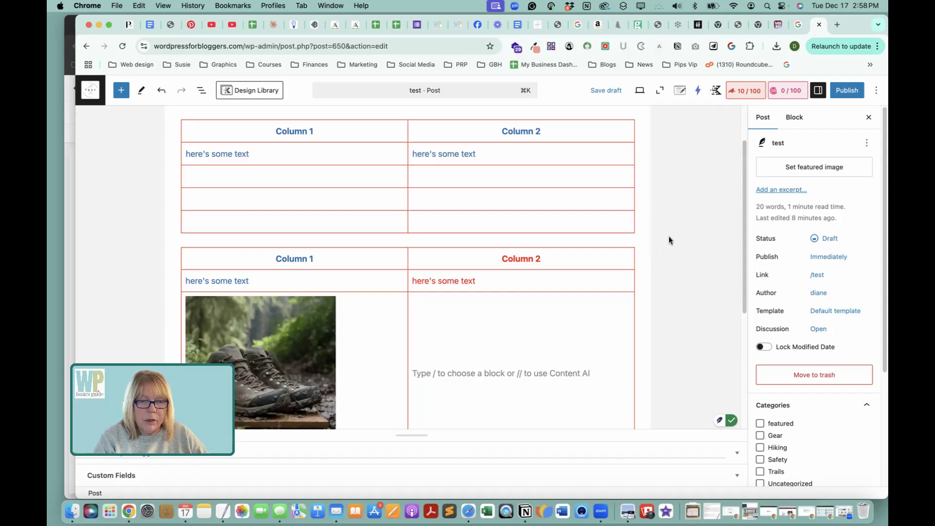
# Look over the whole Table (Adv) block's contents and reselect the block to view its style settings.
pyautogui.scroll(-3, 670, 235)
pyautogui.scroll(-1, 661, 247)
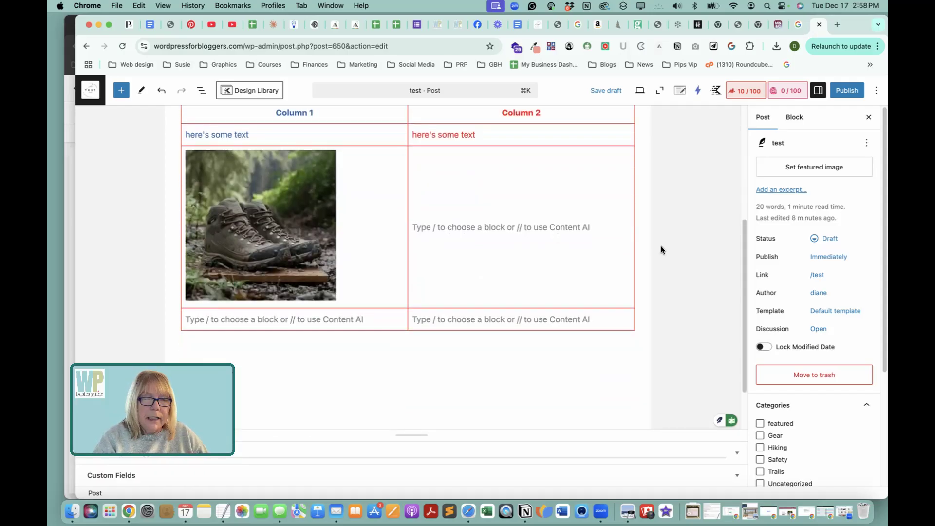
pyautogui.scroll(-2, 769, 287)
pyautogui.scroll(2, 770, 290)
pyautogui.click(577, 214)
pyautogui.scroll(2, 577, 215)
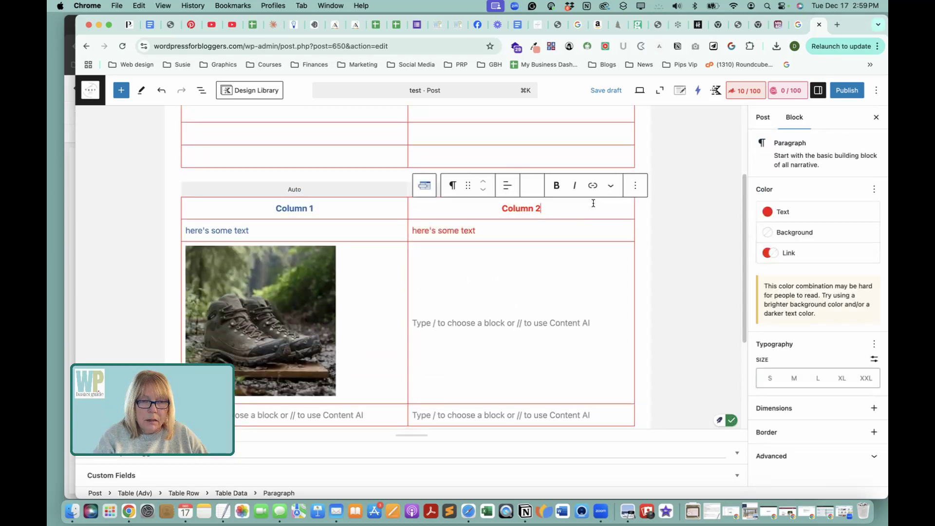
pyautogui.click(600, 202)
pyautogui.click(346, 188)
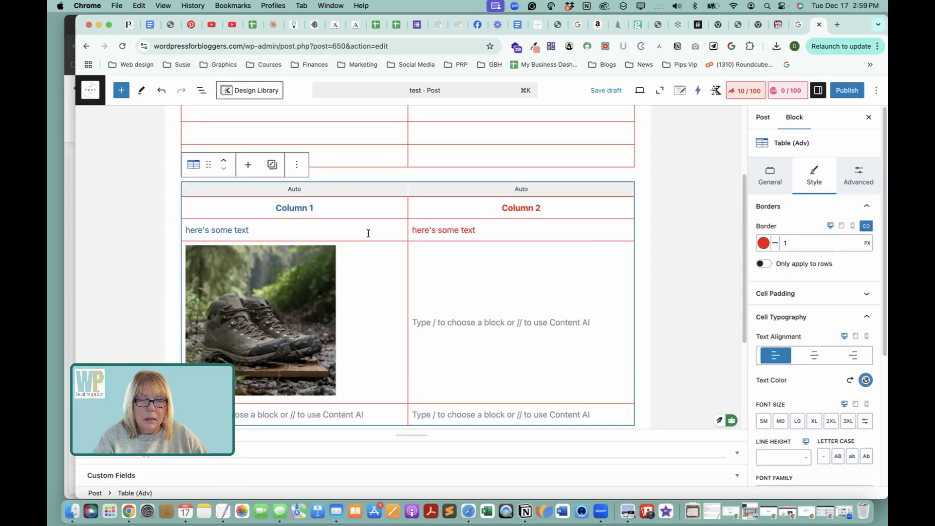
pyautogui.scroll(-1, 365, 229)
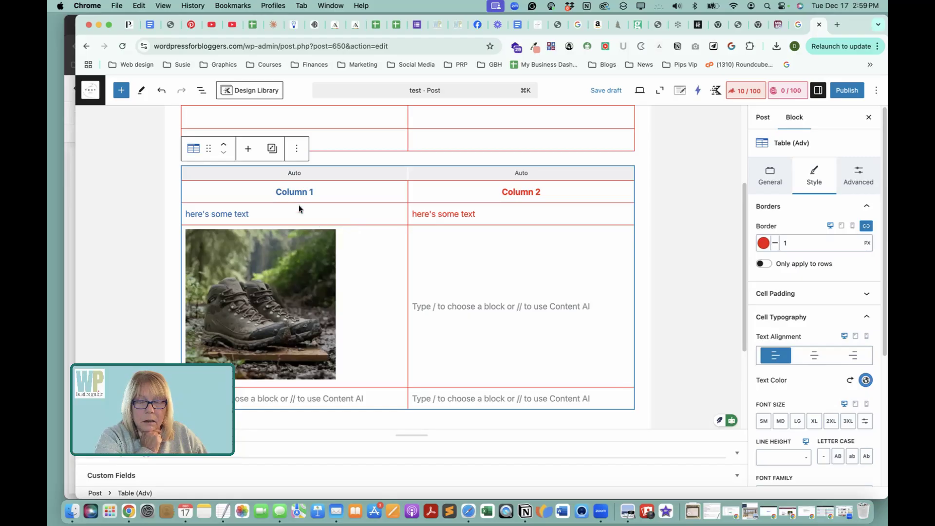
# Try limiting the Table (Adv) block's borders to rows only, restore the full borders, and check the cell padding.
pyautogui.click(765, 264)
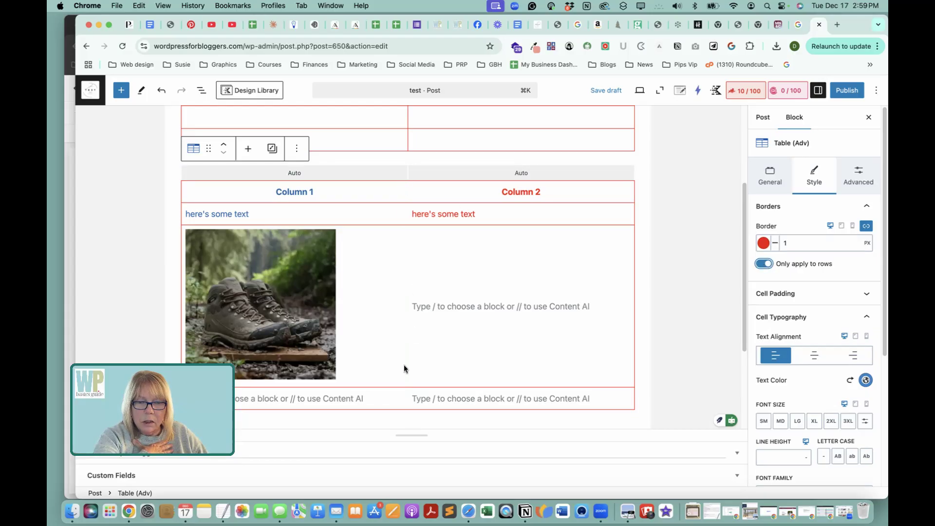
pyautogui.click(761, 263)
pyautogui.click(834, 297)
pyautogui.click(835, 298)
# Center the Table (Adv) block's cell text alignment and look over the remaining cell typography options.
pyautogui.scroll(-2, 835, 298)
pyautogui.click(819, 312)
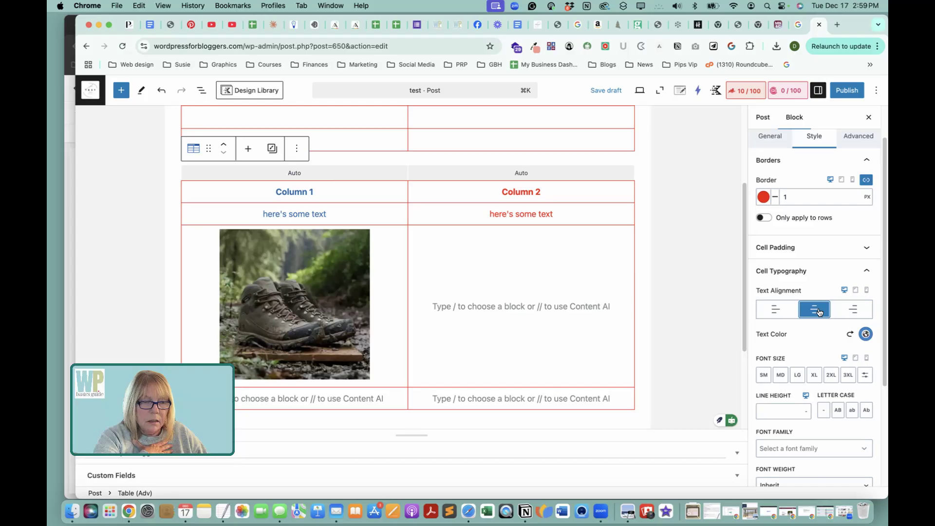
pyautogui.scroll(-5, 818, 312)
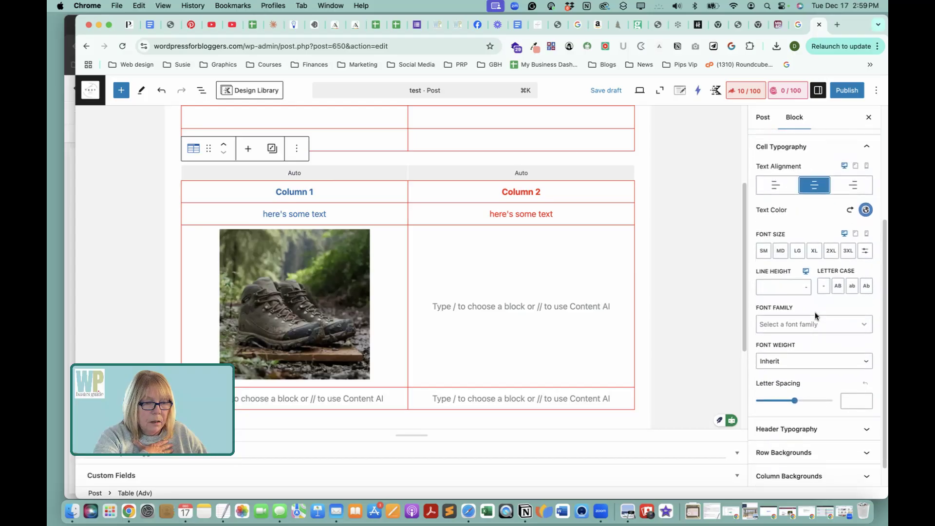
pyautogui.scroll(-1, 815, 315)
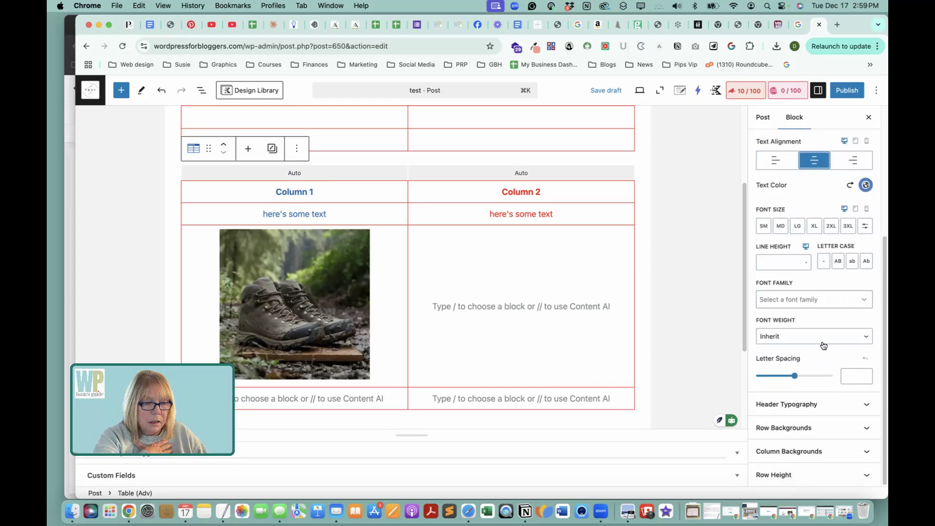
# Check the Table (Adv) block's header typography and enable Even/Odd Backgrounds for its rows.
pyautogui.click(815, 404)
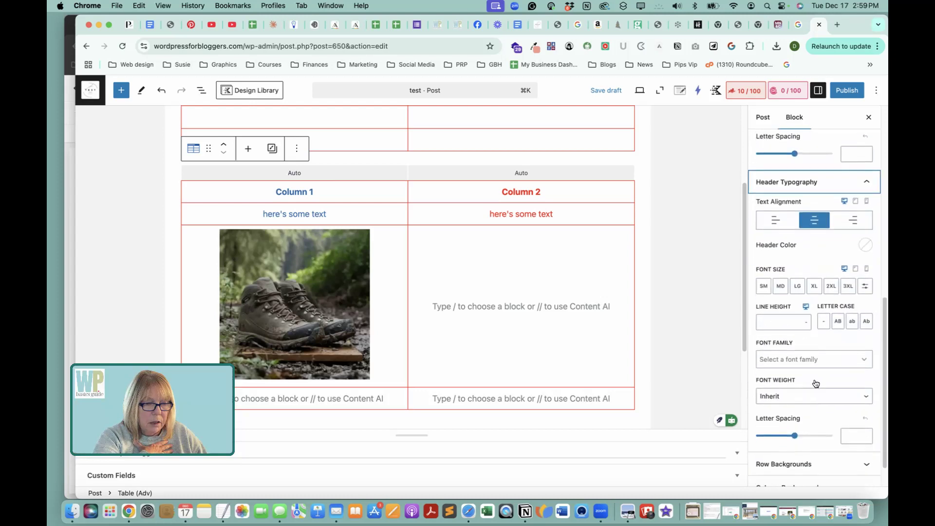
pyautogui.click(822, 430)
pyautogui.click(765, 379)
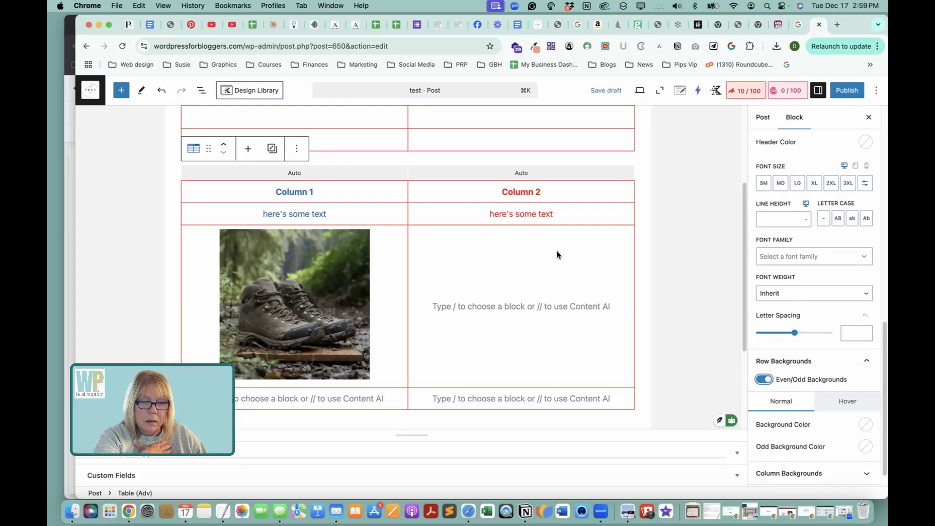
pyautogui.scroll(3, 556, 251)
pyautogui.scroll(-5, 563, 236)
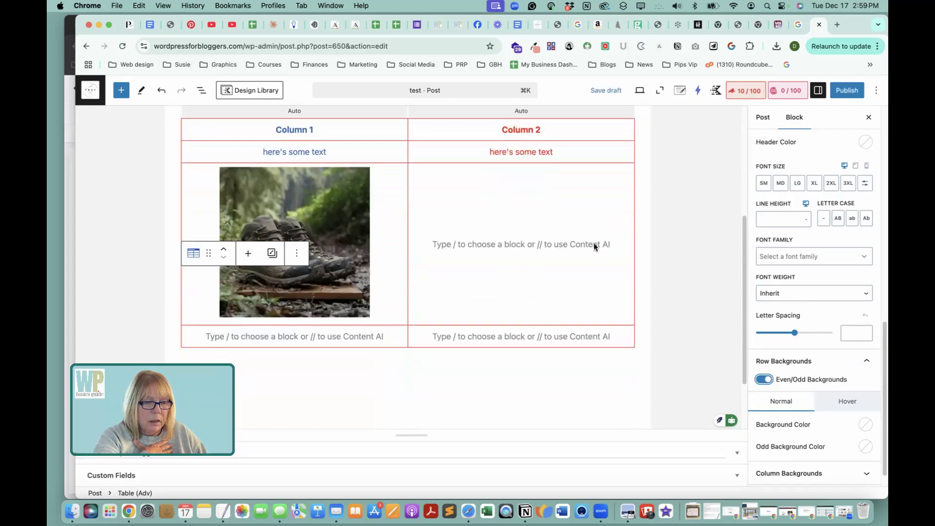
pyautogui.scroll(1, 584, 278)
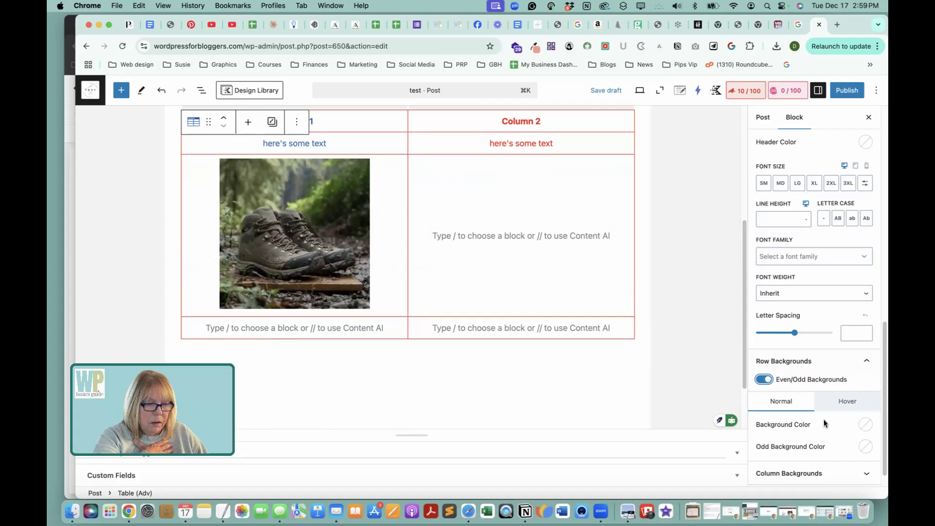
# Set the Table (Adv) block's normal row background color to the theme's light blue-gray.
pyautogui.scroll(-1, 863, 418)
pyautogui.click(865, 403)
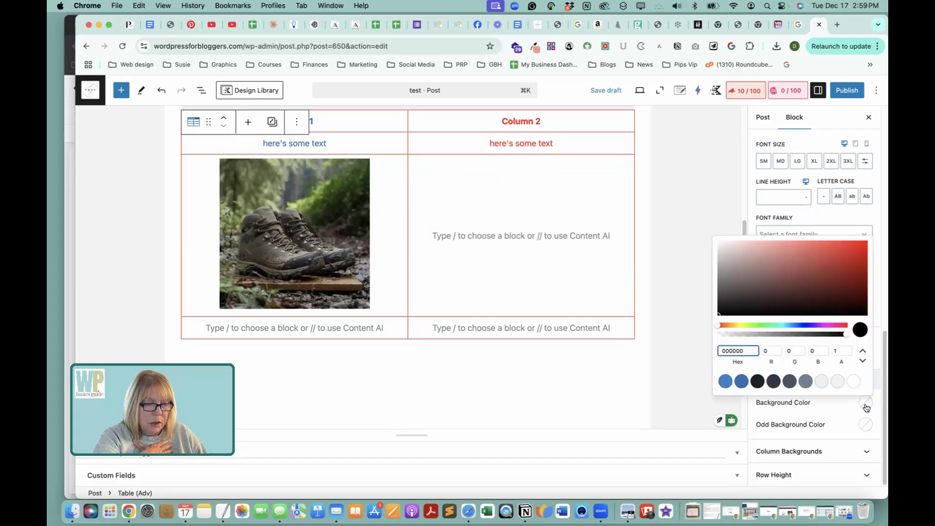
pyautogui.click(822, 380)
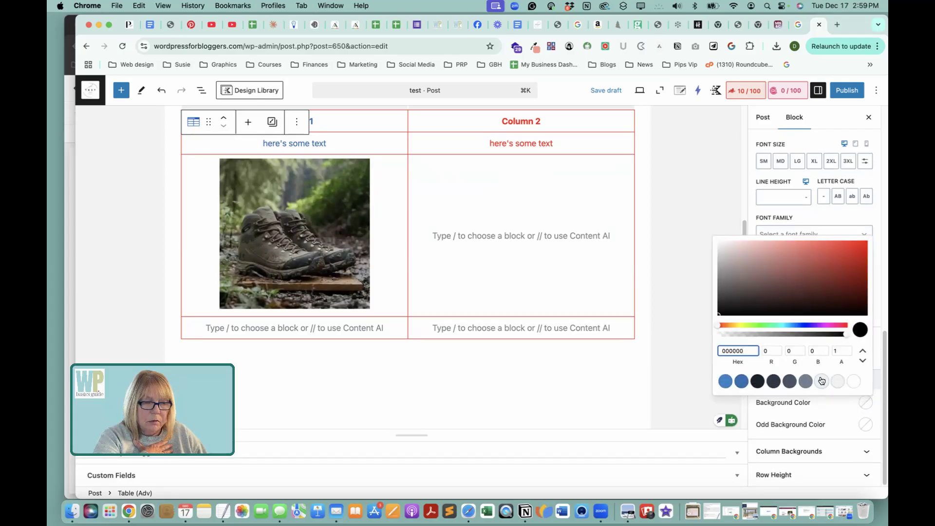
pyautogui.click(825, 413)
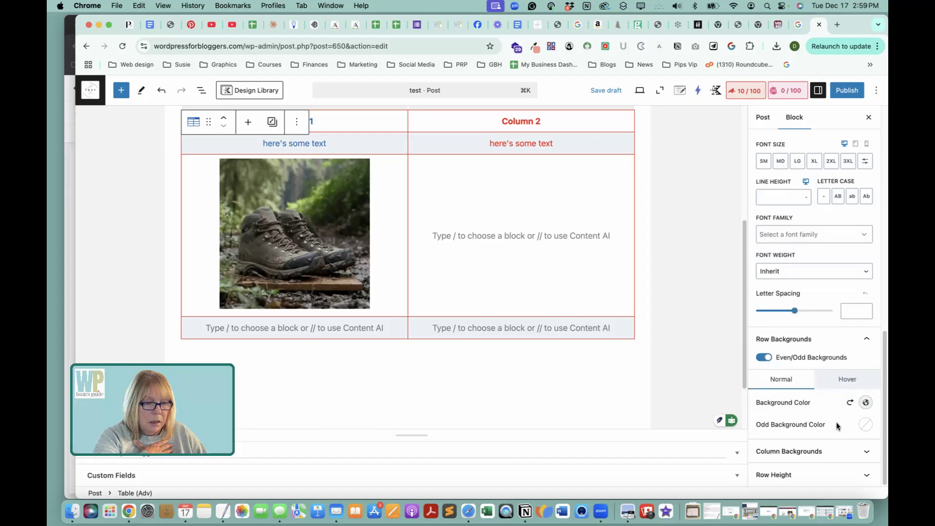
# Try 718096 and F3F3F3 as the odd row background color, and reset both row background colors.
pyautogui.click(865, 424)
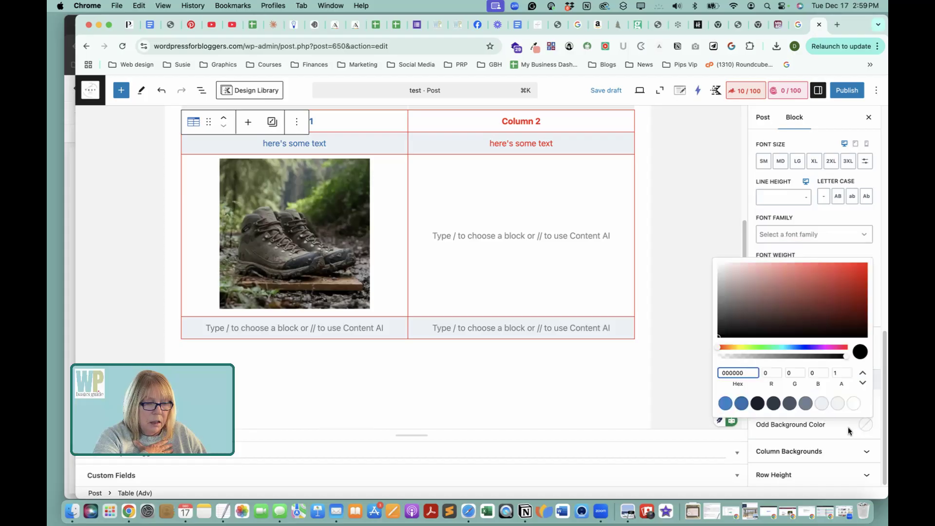
pyautogui.click(804, 402)
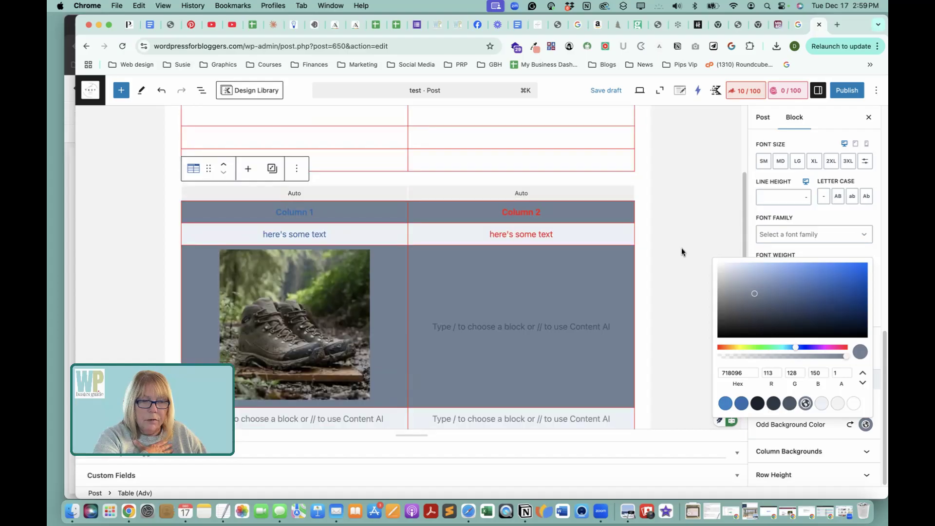
pyautogui.click(839, 404)
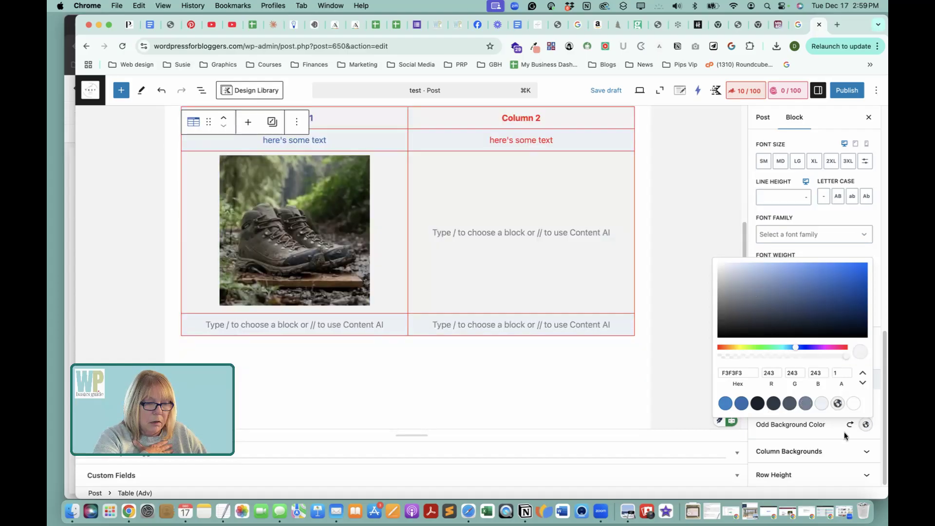
pyautogui.click(848, 427)
pyautogui.click(850, 403)
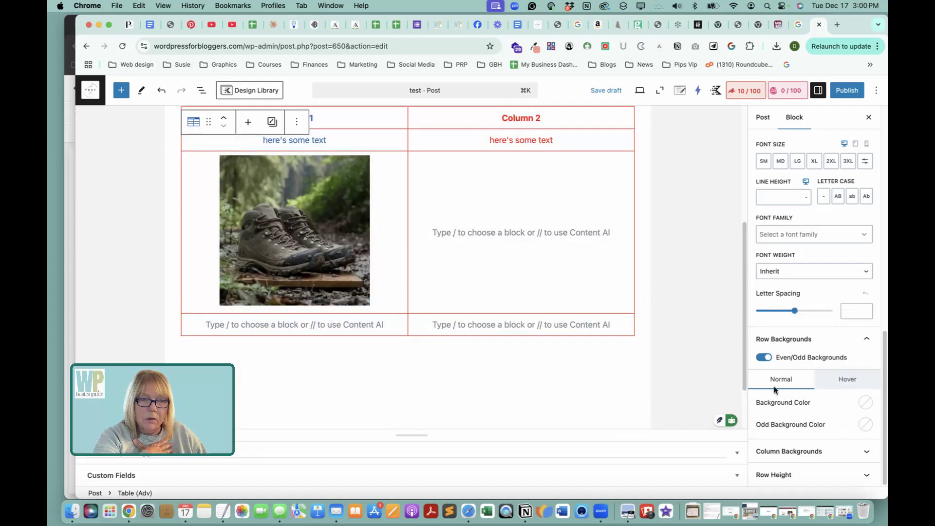
# Select the standard Table block and apply the Stripes style to it.
pyautogui.scroll(5, 679, 223)
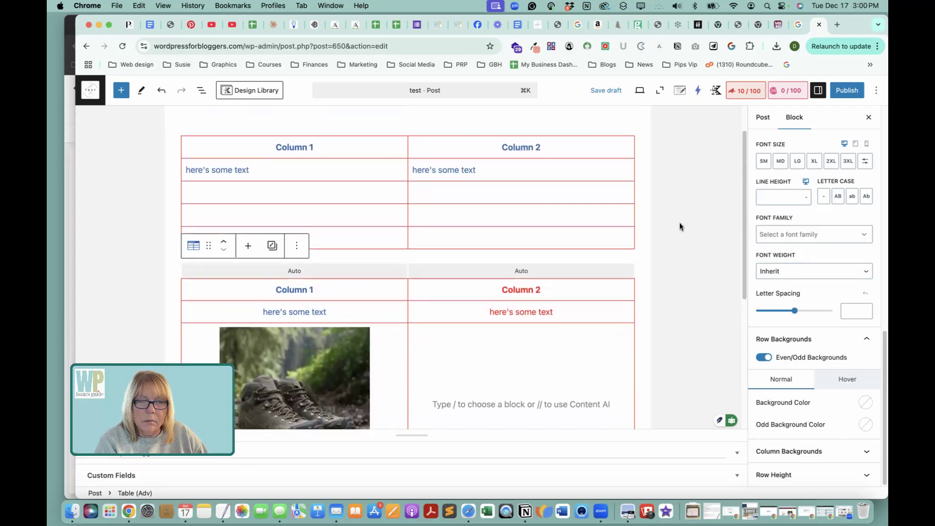
pyautogui.click(459, 157)
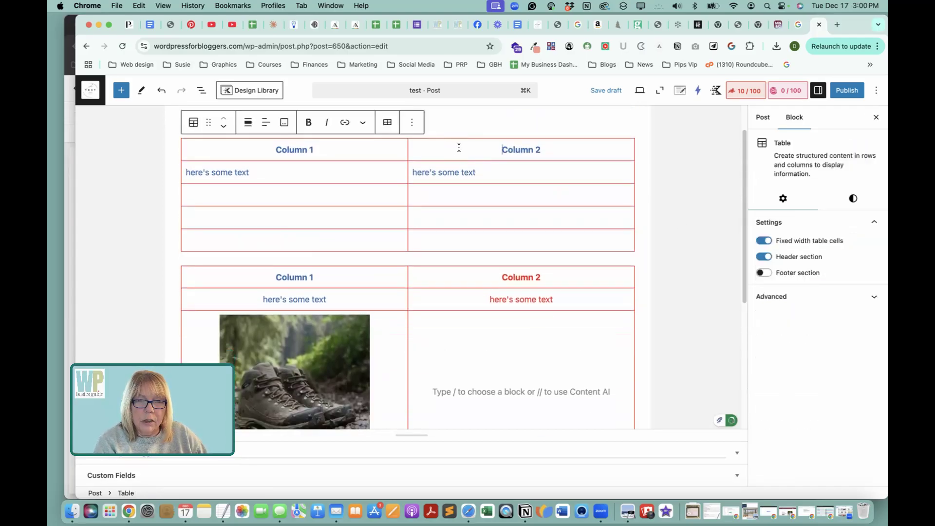
pyautogui.click(193, 123)
pyautogui.click(194, 122)
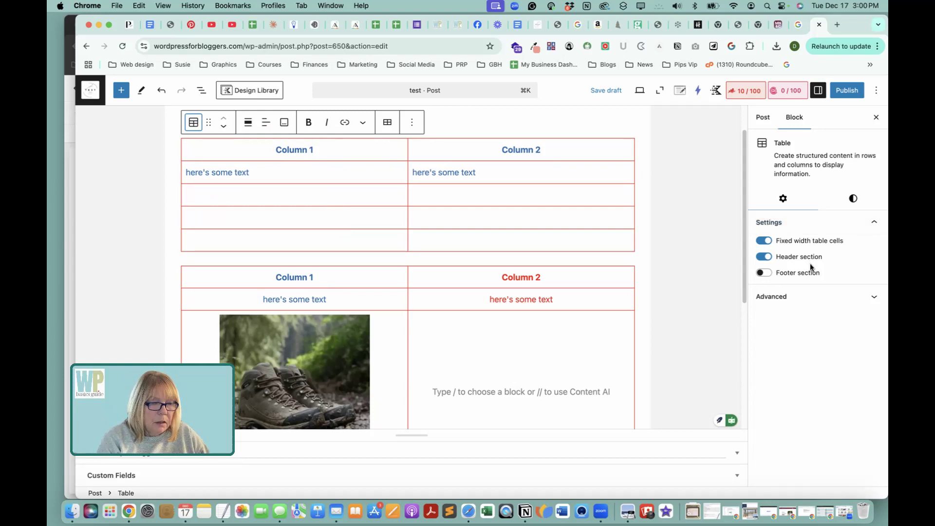
pyautogui.click(846, 203)
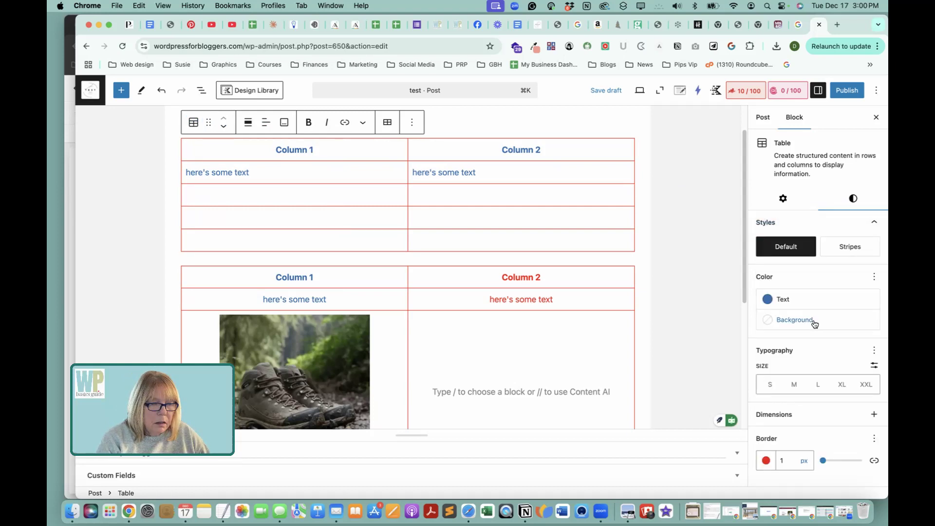
pyautogui.click(847, 250)
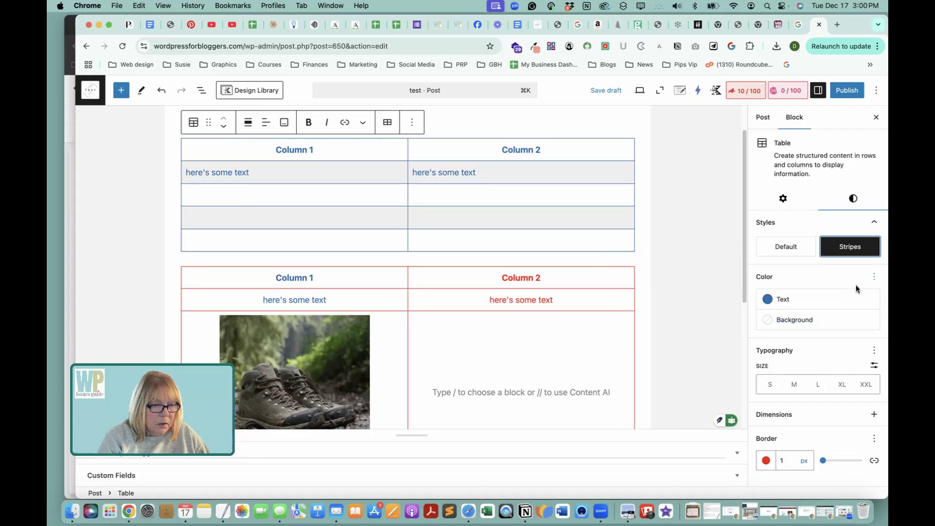
# Set the standard Table block's background color to the theme's Subtle Text.
pyautogui.click(811, 321)
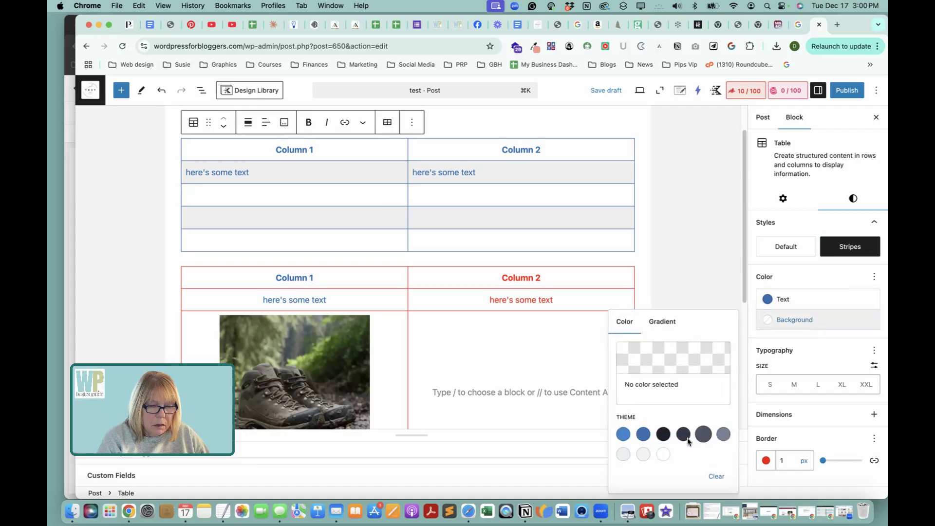
pyautogui.click(700, 353)
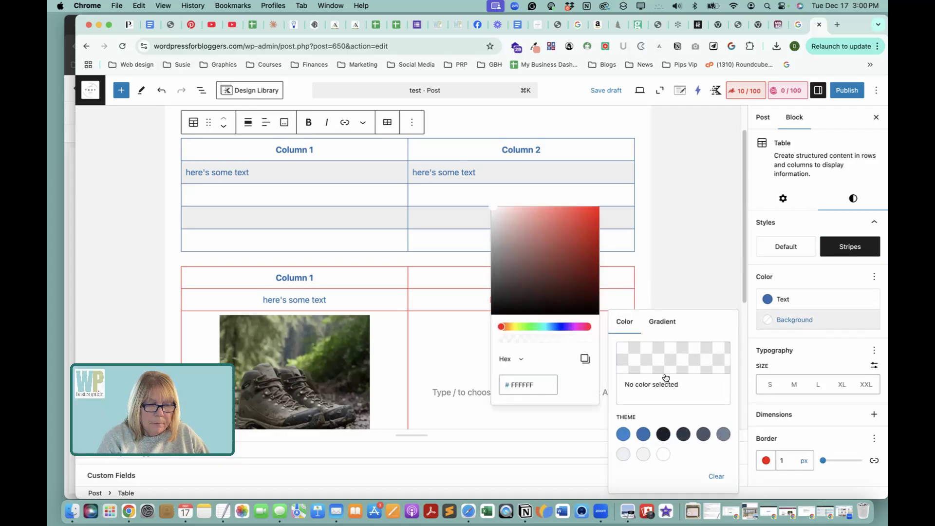
pyautogui.click(691, 407)
pyautogui.click(723, 434)
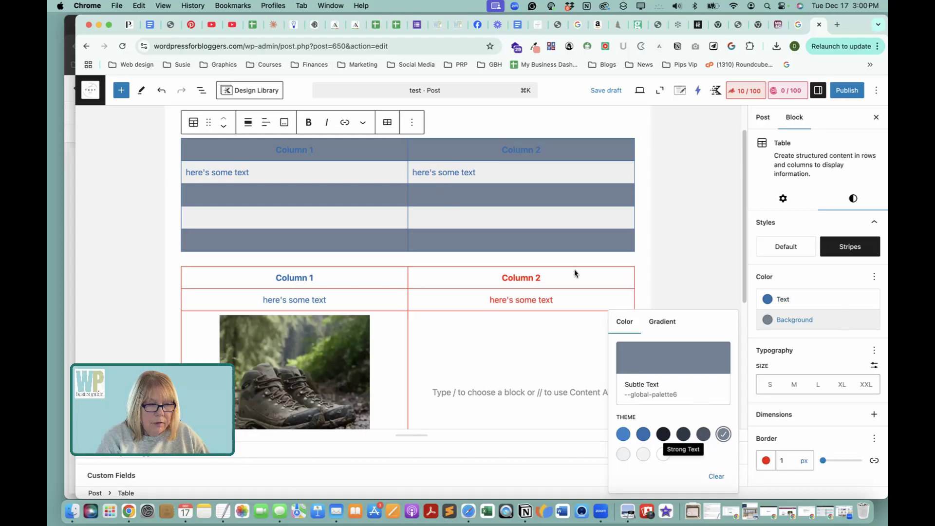
# Compare the striped table's background in Lighter Background, Subtle Text, White or offwhite and Accent - alt, ending on Lighter Background.
pyautogui.click(643, 455)
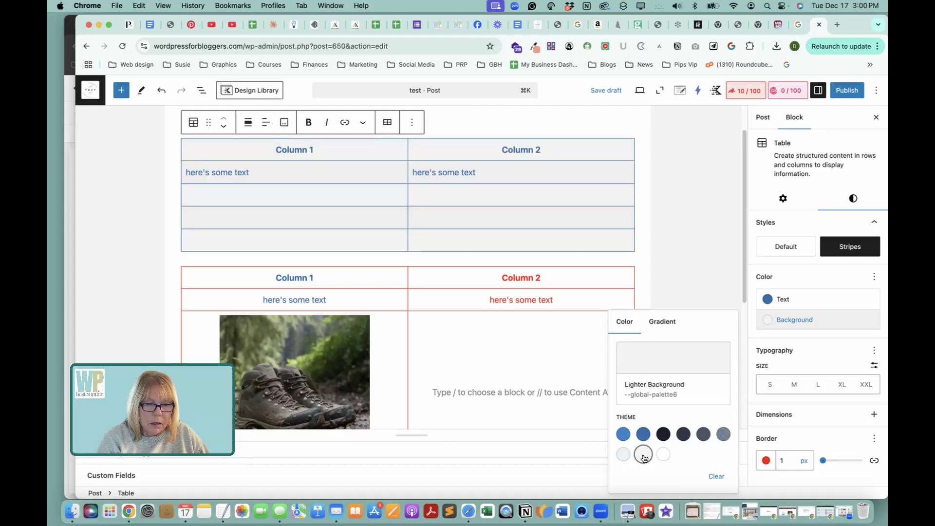
pyautogui.click(724, 433)
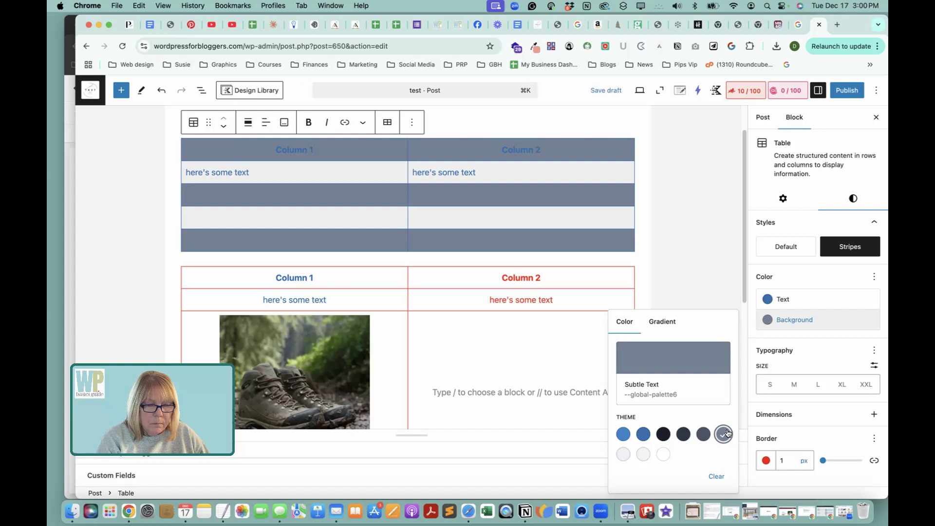
pyautogui.click(663, 454)
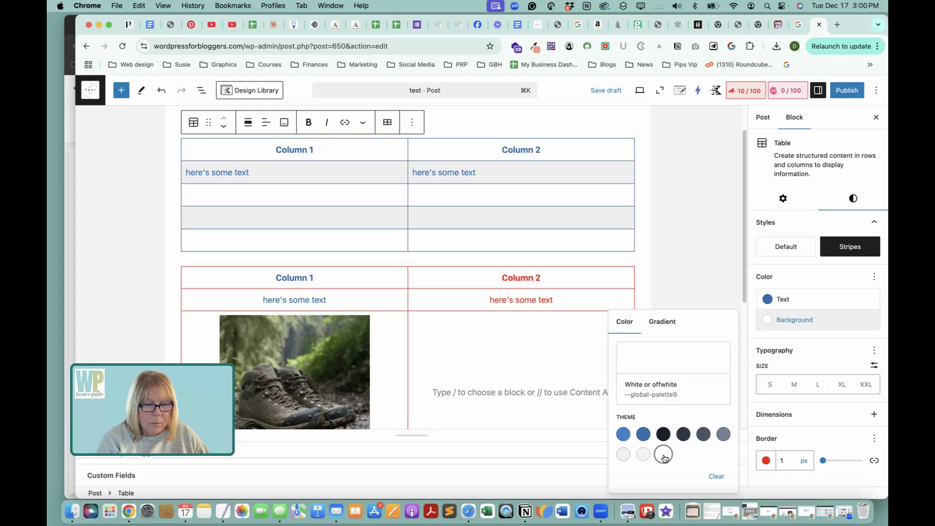
pyautogui.click(643, 435)
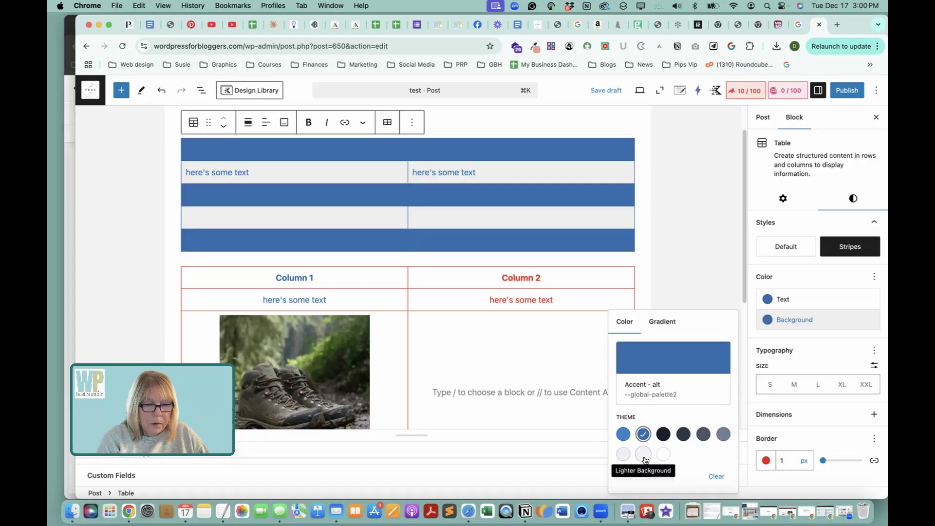
pyautogui.click(643, 455)
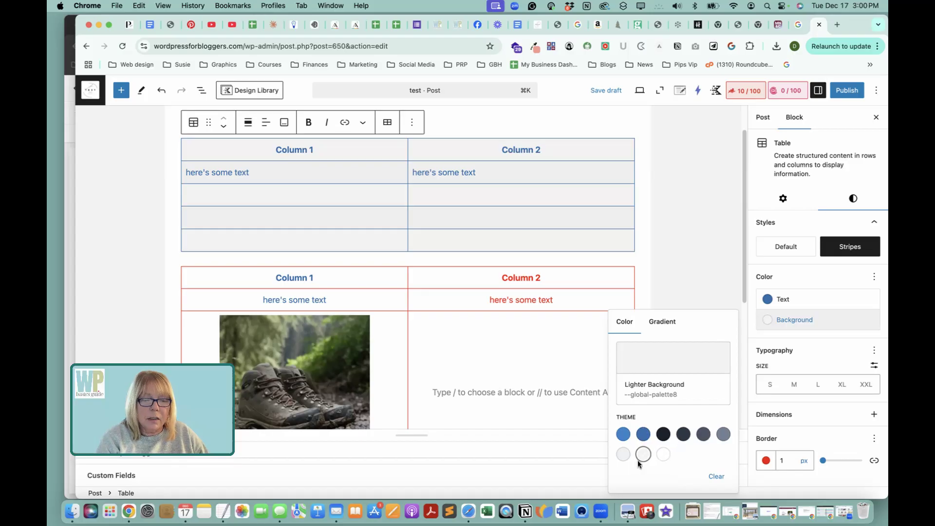
# Try custom red #F60D0D as the standard Table block's background, and leave the background without a color.
pyautogui.click(685, 365)
pyautogui.click(591, 210)
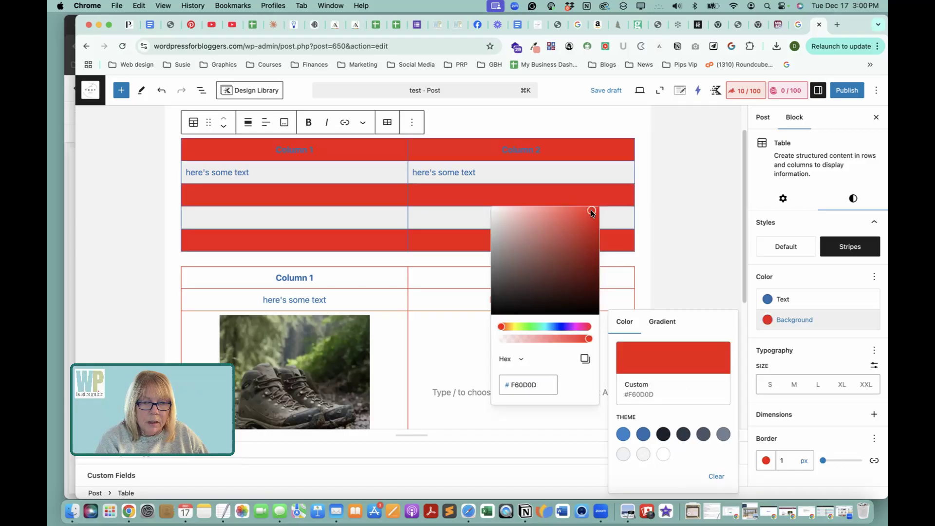
pyautogui.click(663, 454)
pyautogui.click(664, 454)
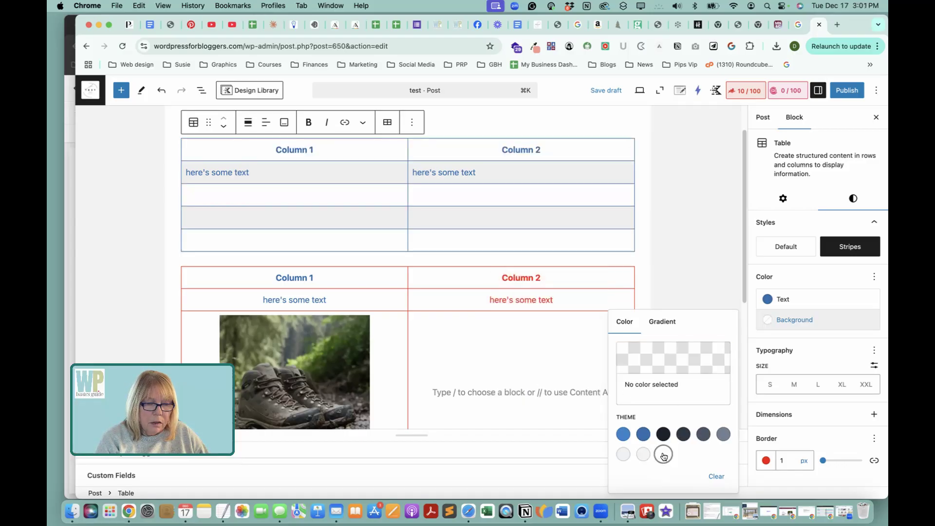
# Try custom violet-blue #491CDE as the standard Table block's background and clear the color.
pyautogui.click(688, 357)
pyautogui.click(563, 327)
pyautogui.click(583, 221)
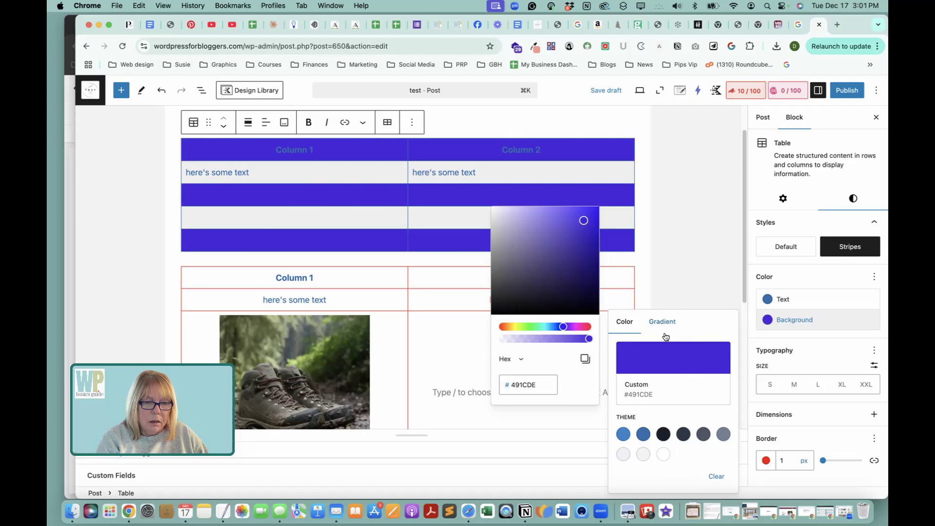
pyautogui.click(714, 476)
pyautogui.click(714, 476)
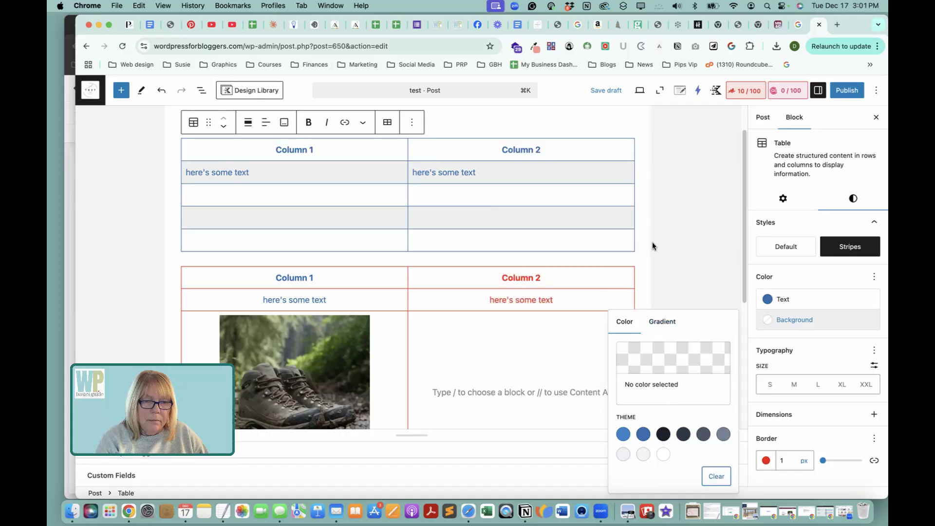
# Restore the standard Table block's Default style and return to the Table (Adv) block for comparison.
pyautogui.click(786, 247)
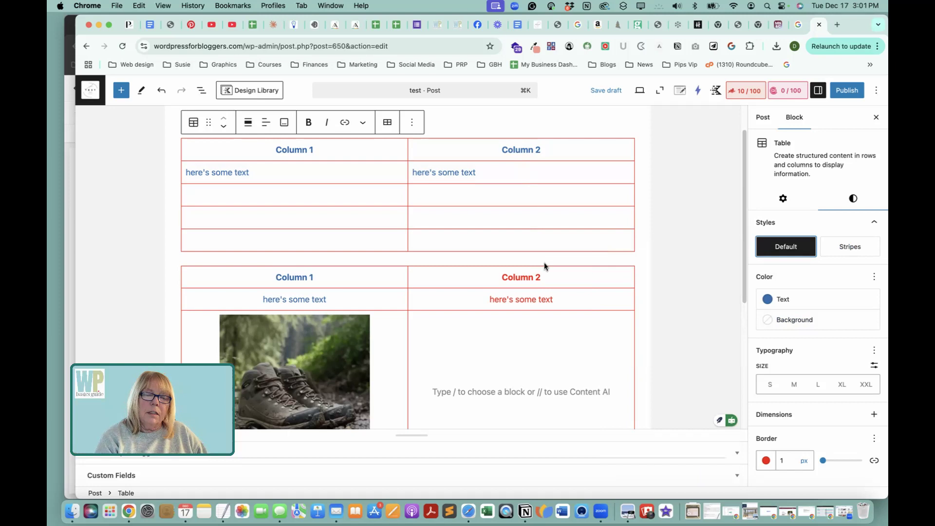
pyautogui.scroll(-1, 555, 228)
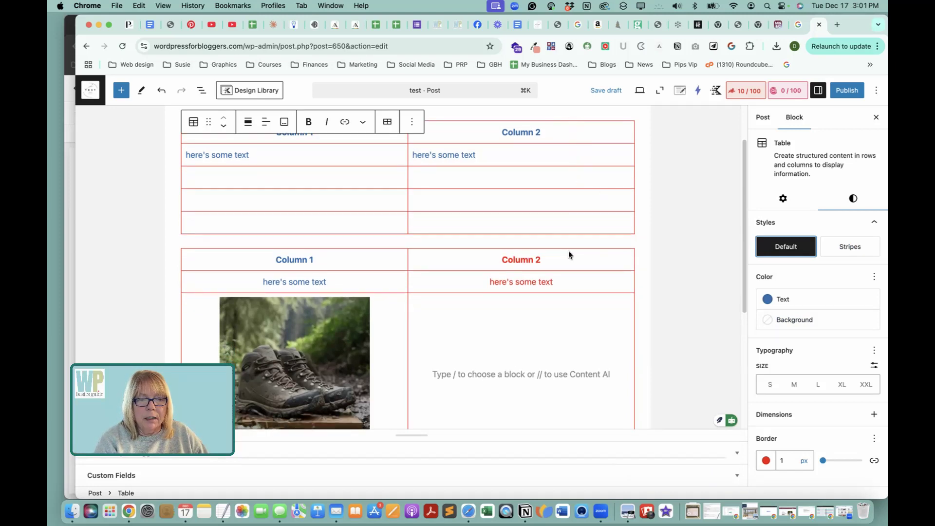
pyautogui.scroll(-5, 563, 320)
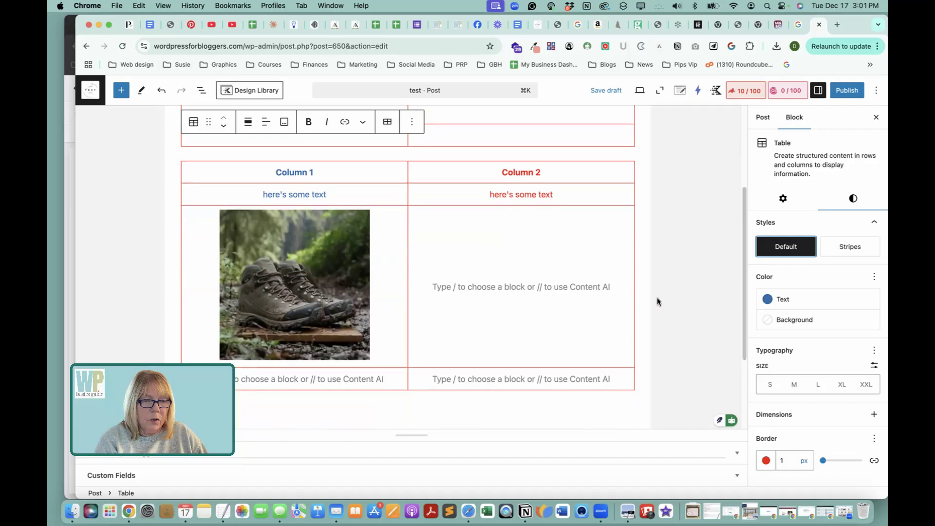
# Review the settings levels of the Table (Adv) block from its Column 1 header cell up through the row to the whole table.
pyautogui.scroll(4, 656, 300)
pyautogui.scroll(-3, 505, 308)
pyautogui.scroll(3, 457, 268)
pyautogui.click(310, 226)
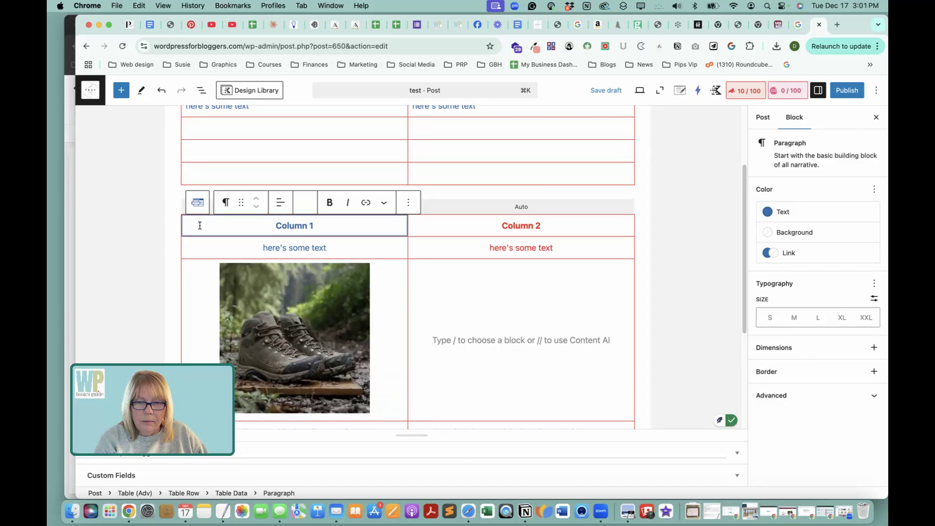
pyautogui.click(193, 201)
pyautogui.click(194, 198)
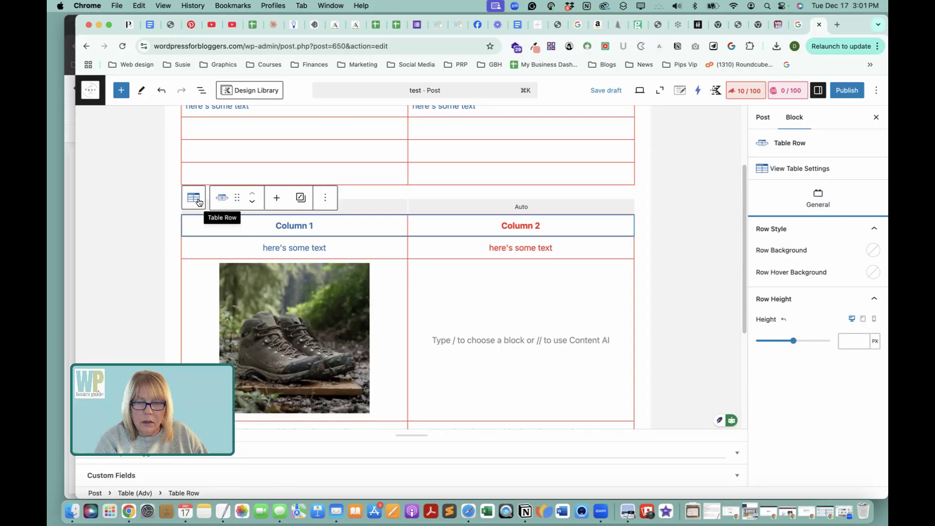
pyautogui.click(194, 198)
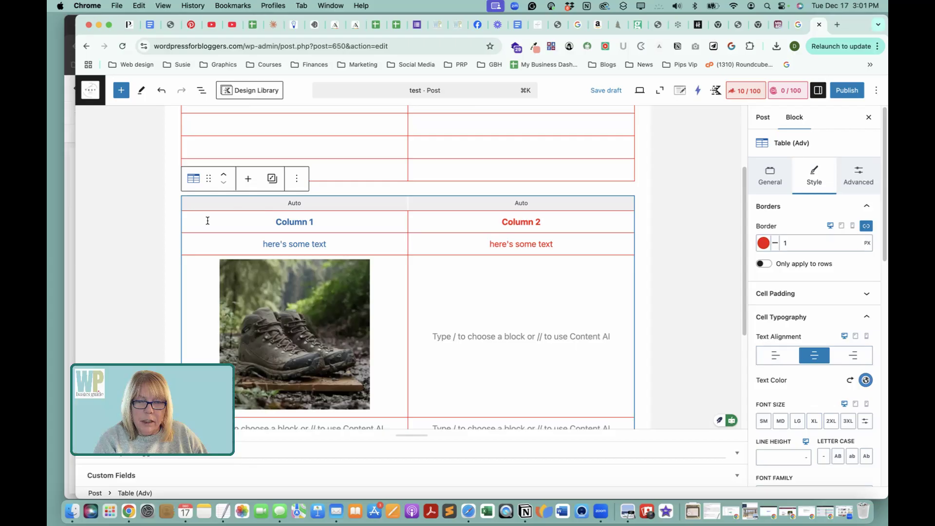
# Examine the paragraph, cell and row settings available for the Table (Adv) block's Column 1 header.
pyautogui.click(208, 219)
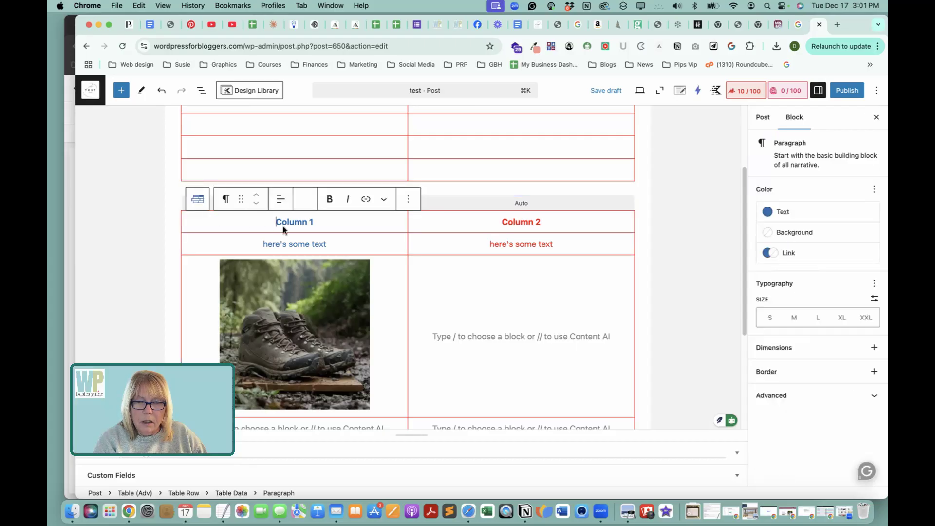
pyautogui.click(328, 222)
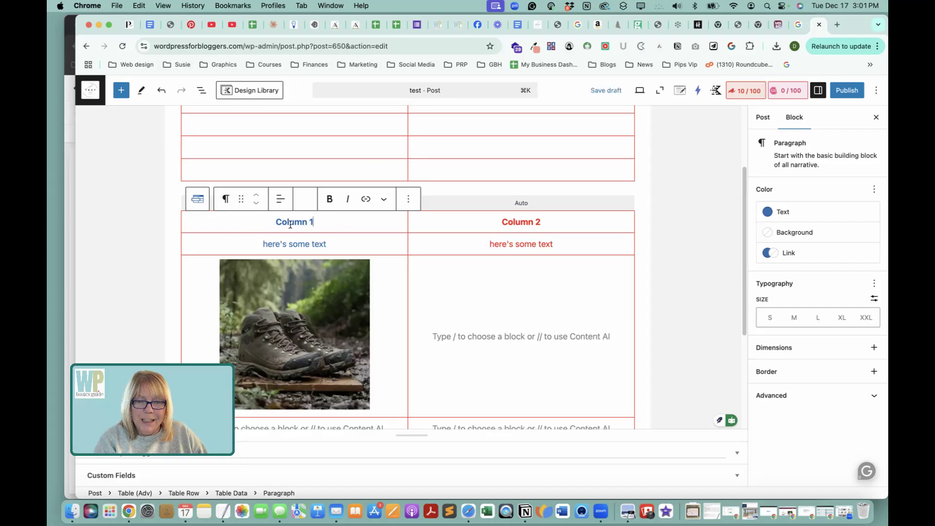
pyautogui.click(202, 204)
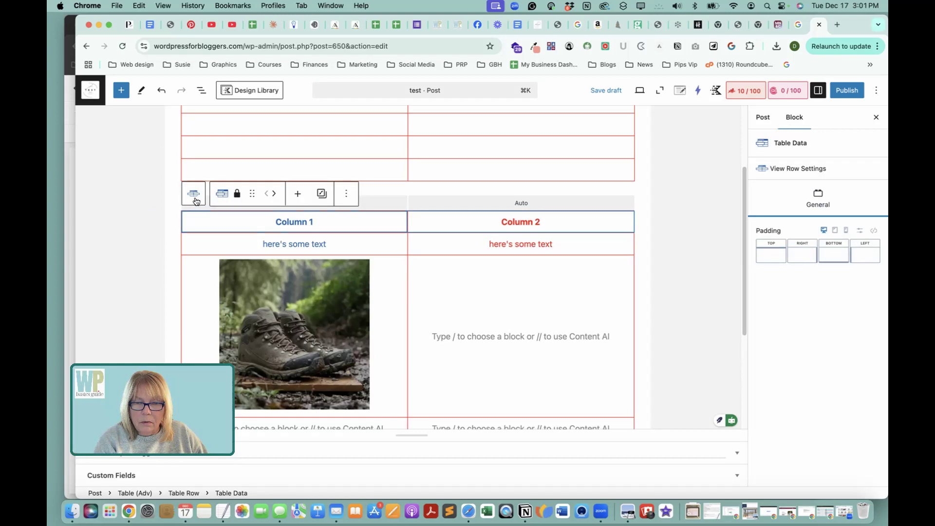
pyautogui.click(195, 202)
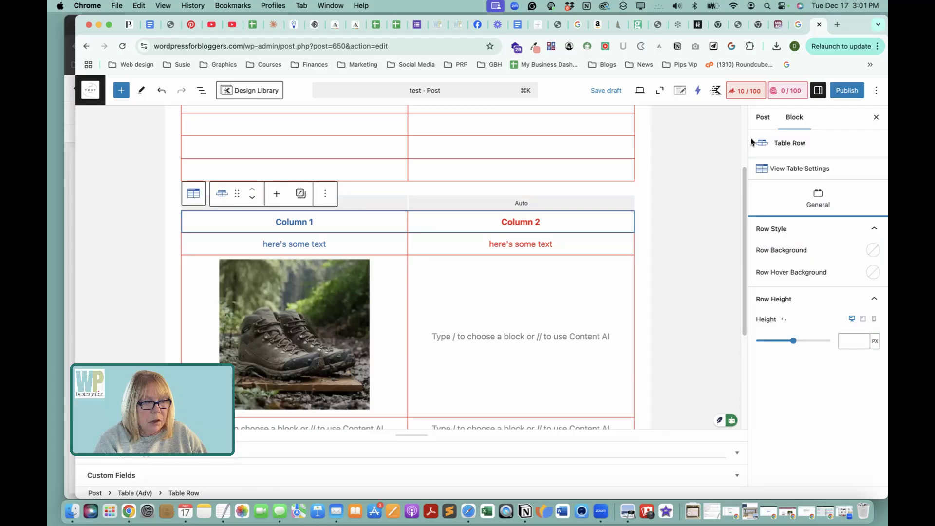
pyautogui.click(222, 194)
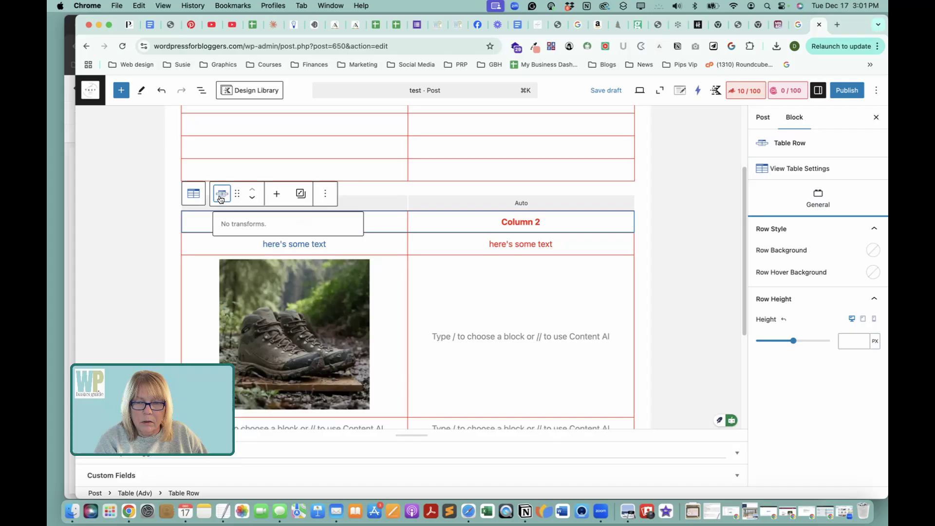
pyautogui.click(200, 220)
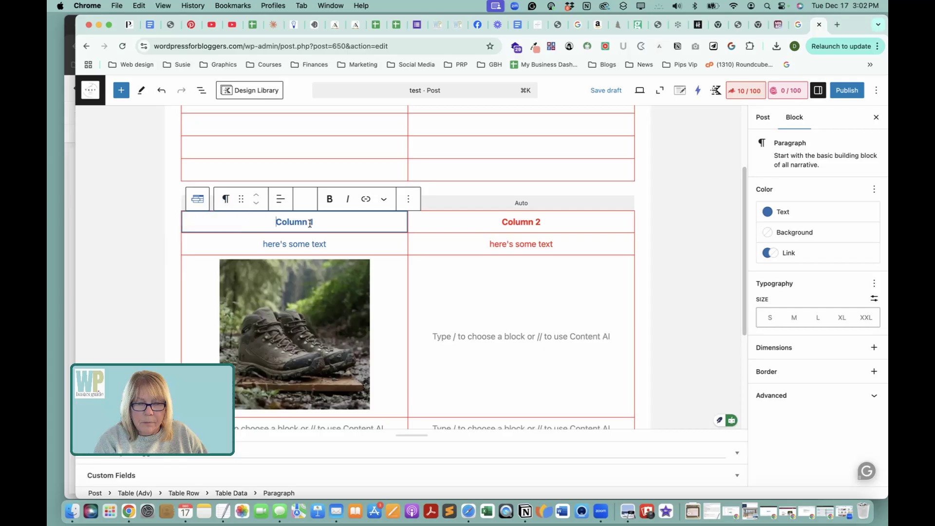
# Set the row background of the Table (Adv) block's first "here's some text" row to light pink #F0B1B1.
pyautogui.click(187, 245)
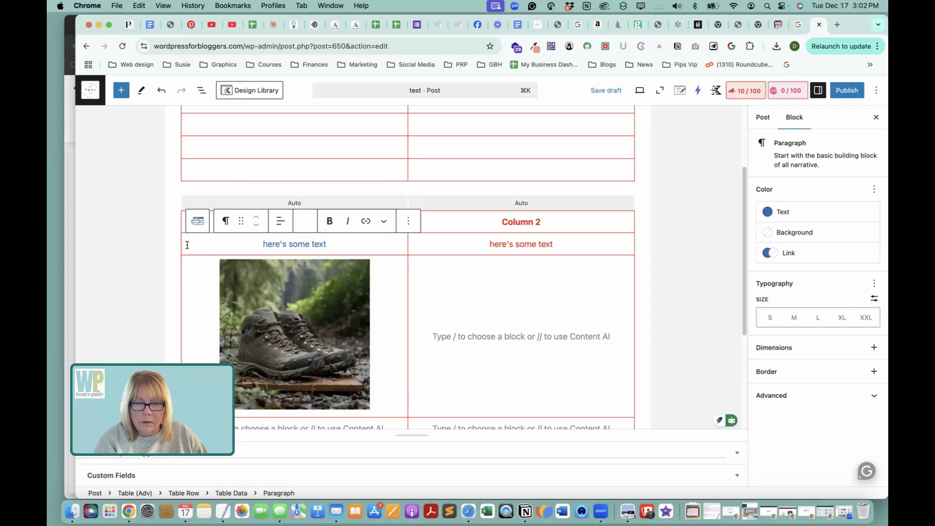
pyautogui.click(200, 223)
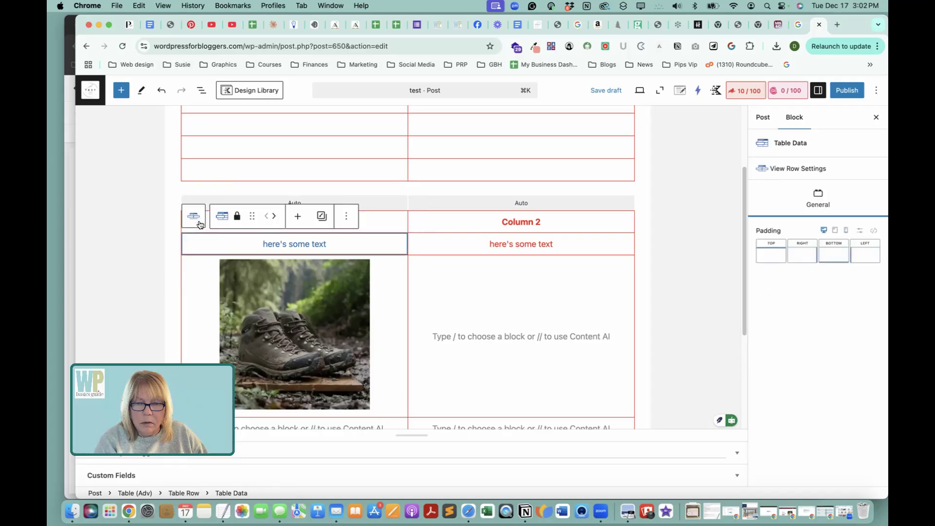
pyautogui.click(197, 222)
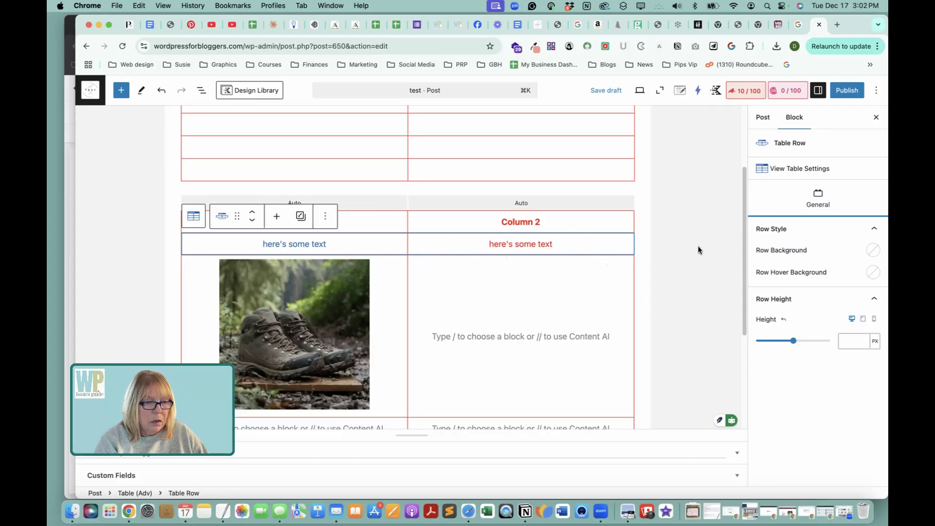
pyautogui.click(874, 250)
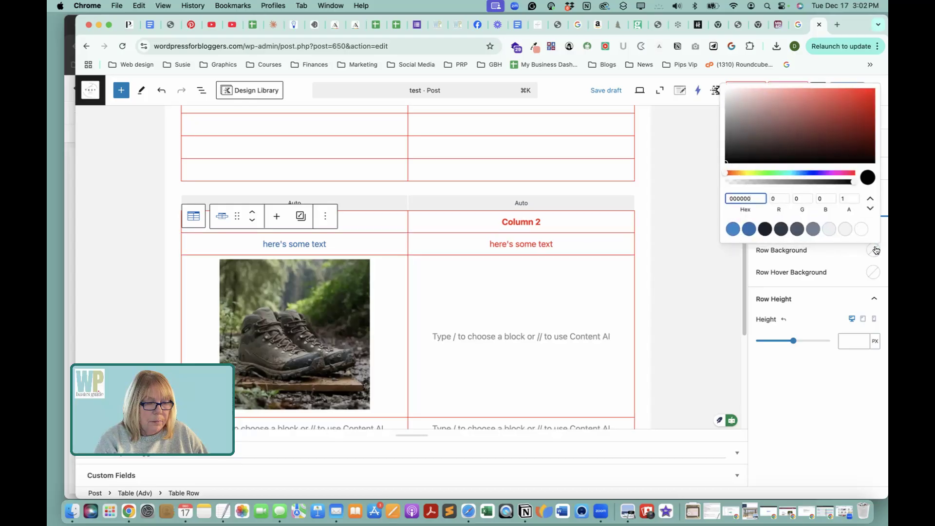
pyautogui.click(873, 250)
pyautogui.click(873, 250)
pyautogui.click(764, 92)
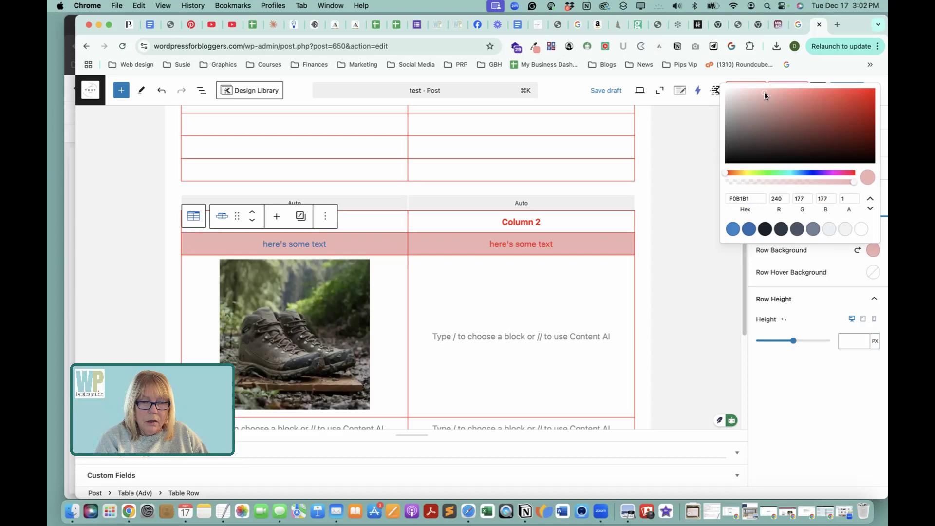
pyautogui.click(831, 294)
# Set the pink row's hover background to red #E21A1A and its row height to 56 px.
pyautogui.click(873, 272)
pyautogui.click(851, 120)
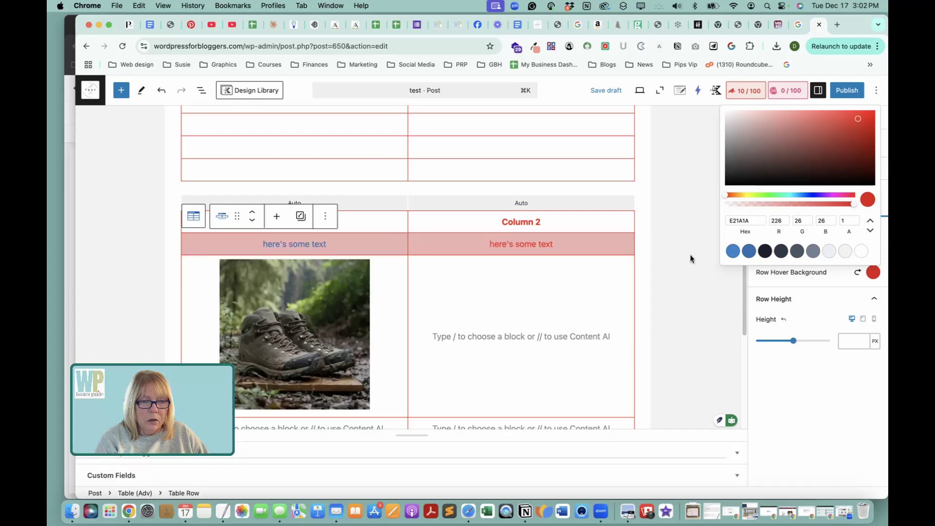
pyautogui.click(818, 309)
pyautogui.click(827, 299)
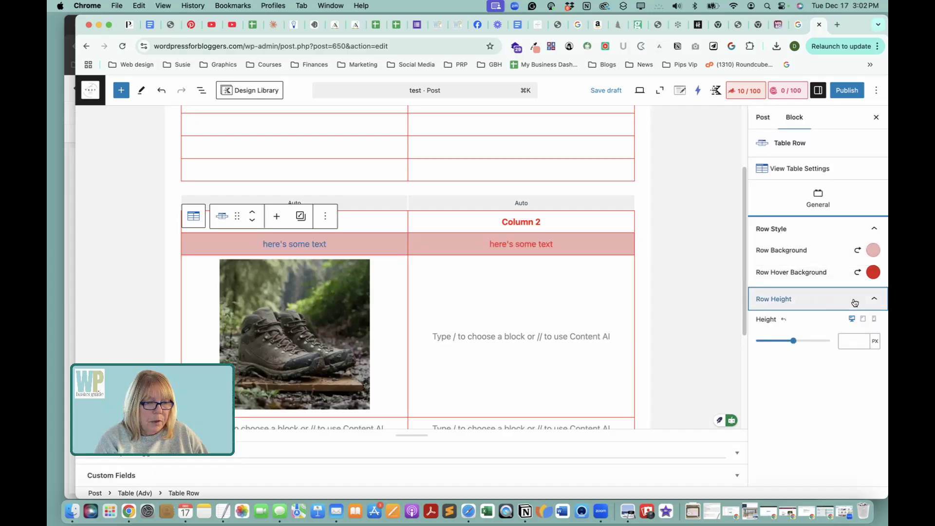
pyautogui.moveTo(792, 341); pyautogui.dragTo(766, 351)
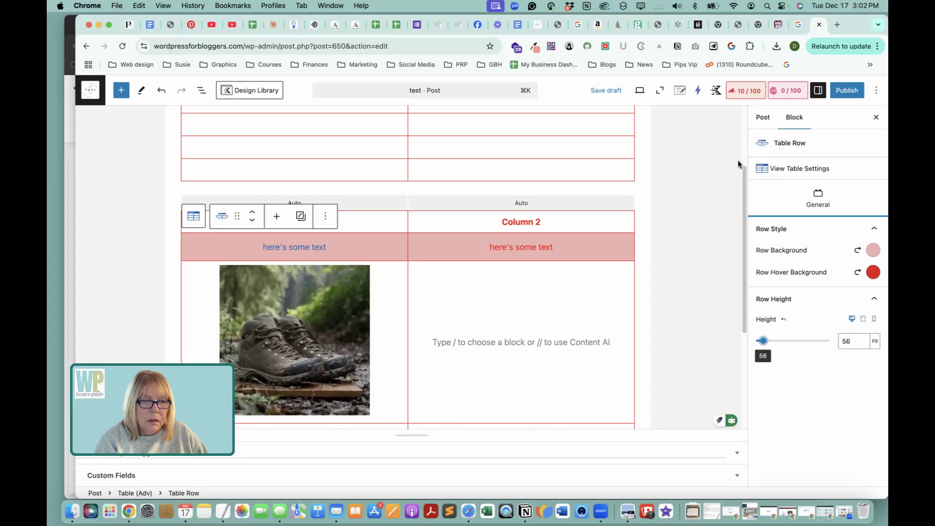
# Set the link hover color of the Table (Adv) block's Column 1 header text to custom red #F30808.
pyautogui.click(221, 215)
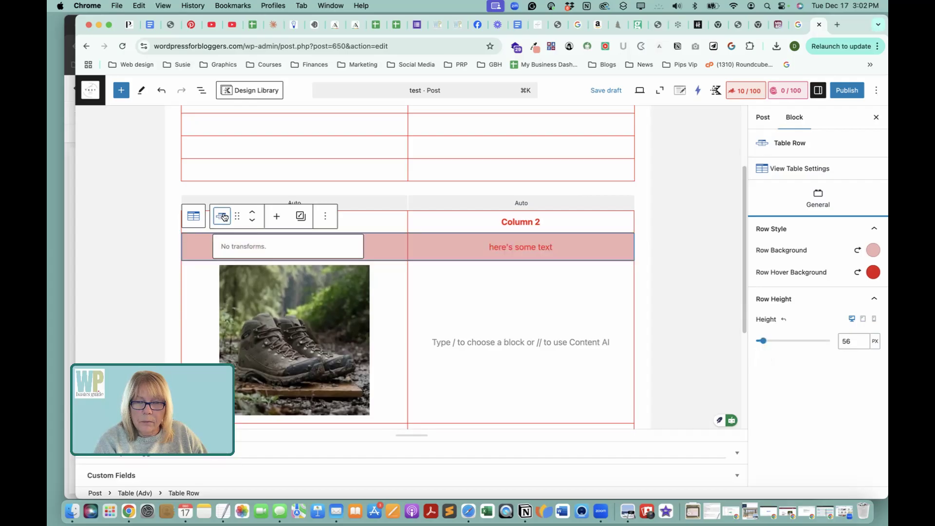
pyautogui.click(201, 221)
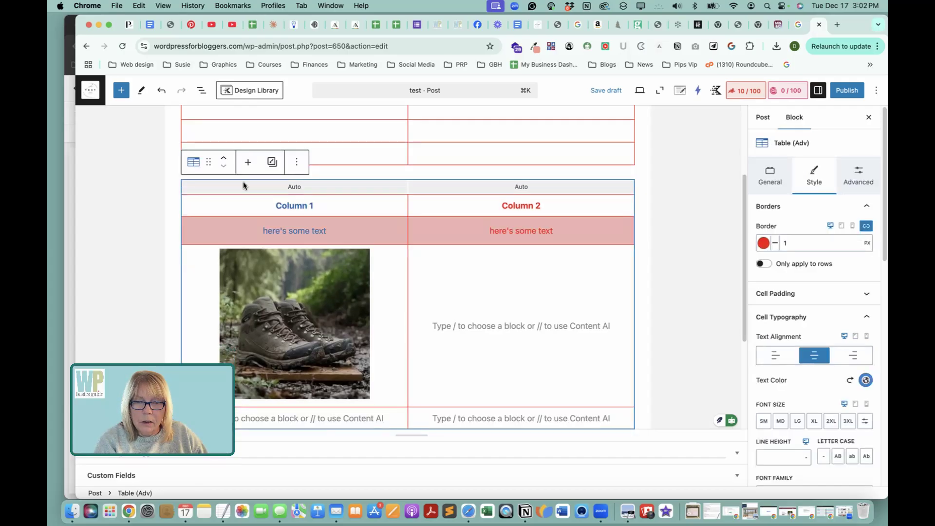
pyautogui.click(237, 200)
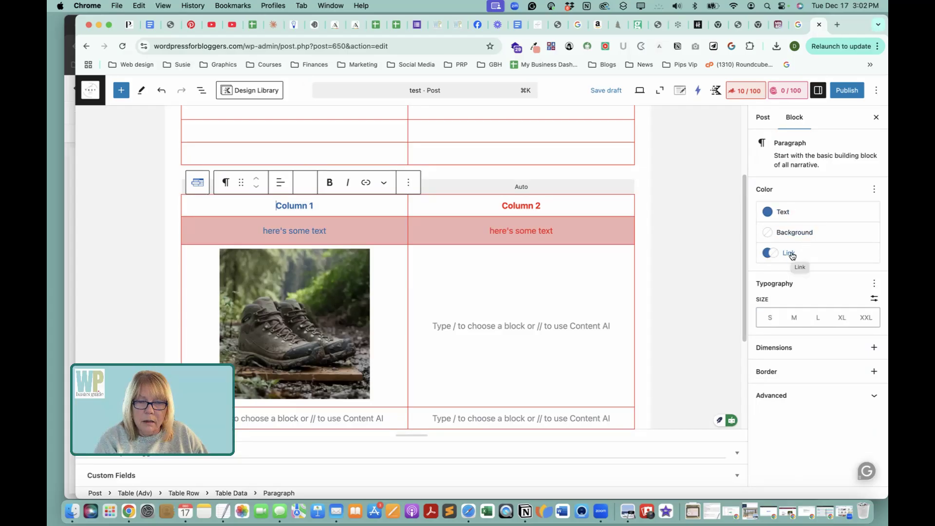
pyautogui.tripleClick(300, 203)
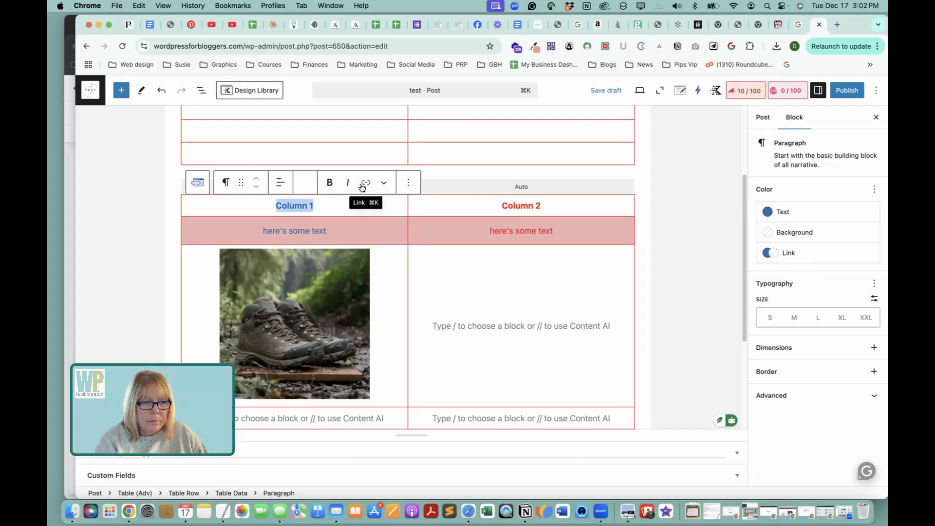
pyautogui.click(775, 254)
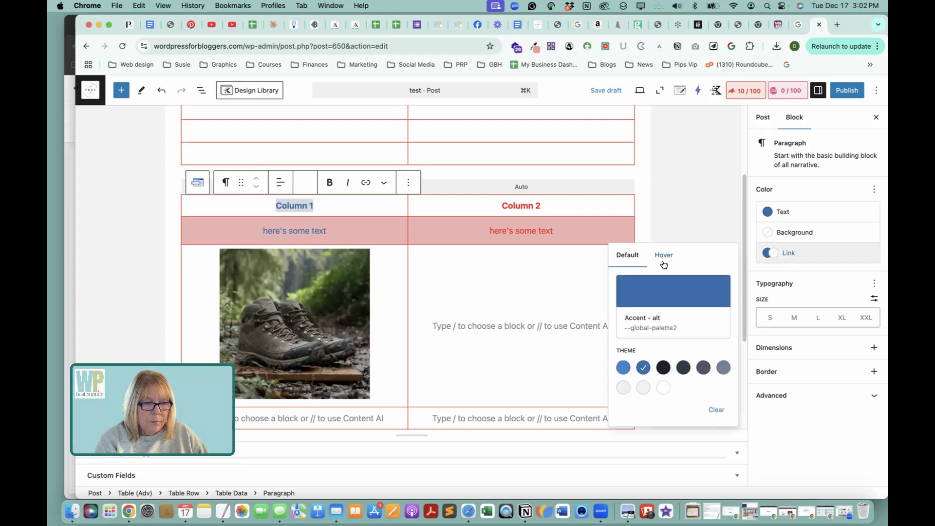
pyautogui.click(663, 264)
pyautogui.click(701, 288)
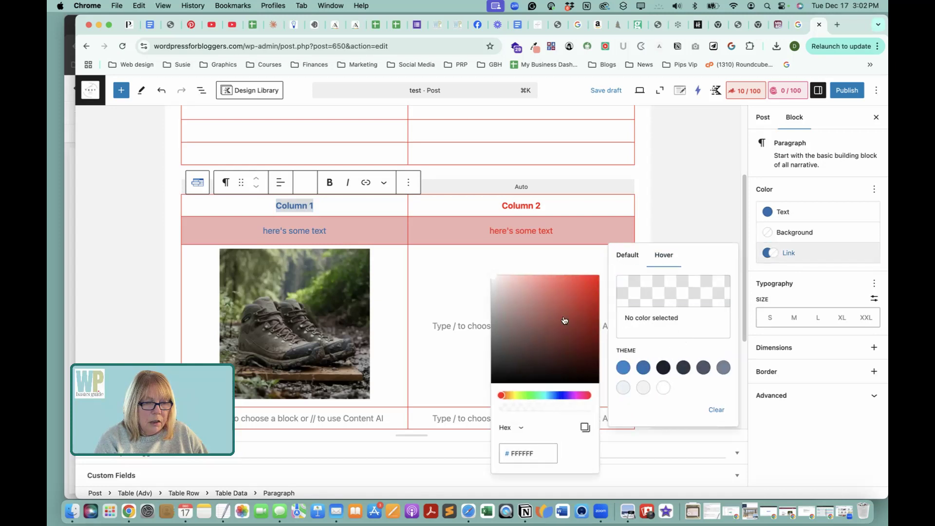
pyautogui.click(593, 280)
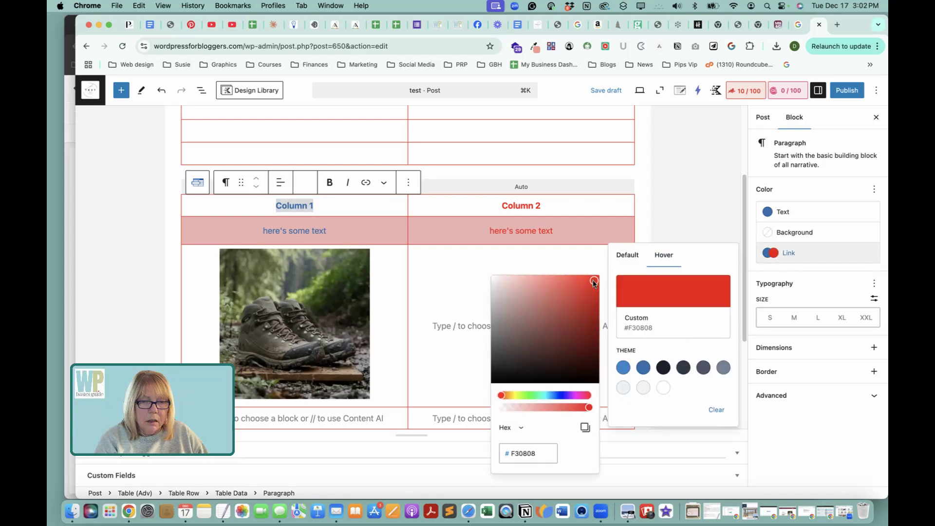
pyautogui.click(354, 207)
# Link the Table (Adv) block's Column 1 header text to wpbasicsguide.com.
pyautogui.tripleClick(299, 204)
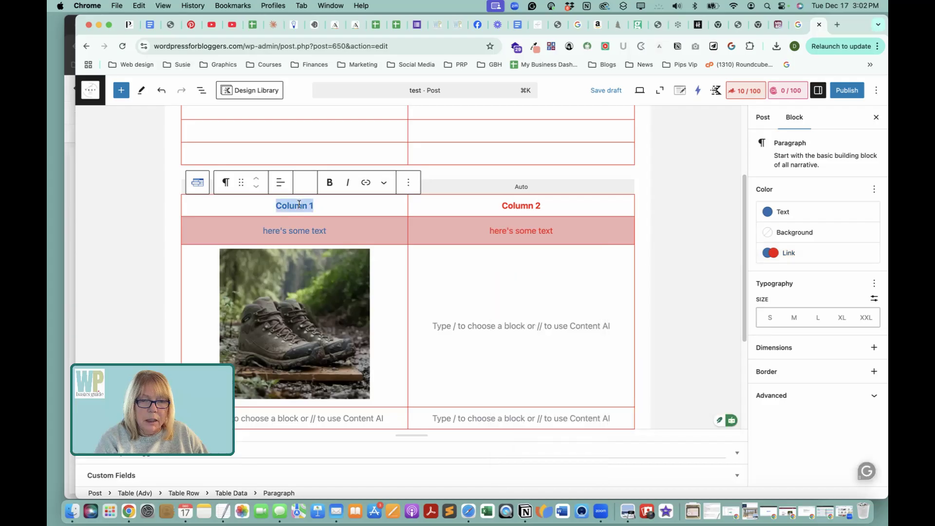
pyautogui.click(366, 182)
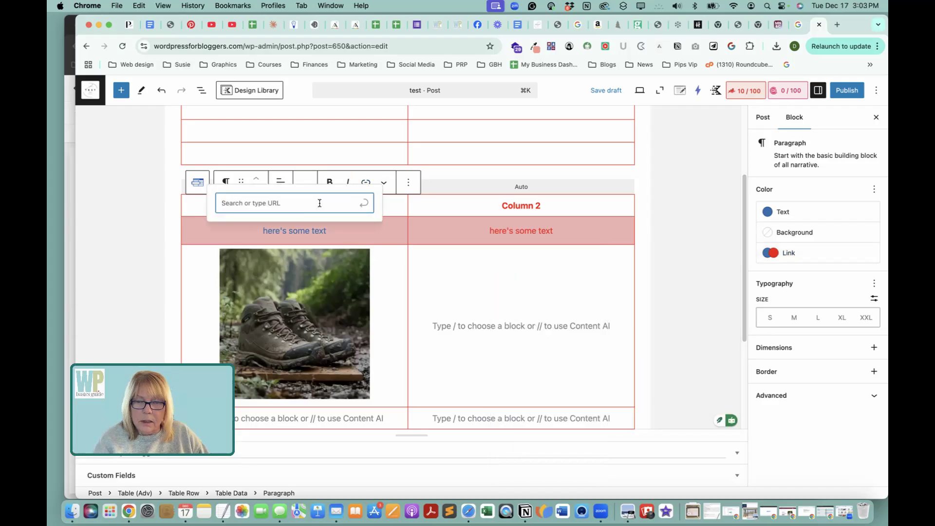
pyautogui.write('wpbasivcsguide.com')
pyautogui.press('Return')
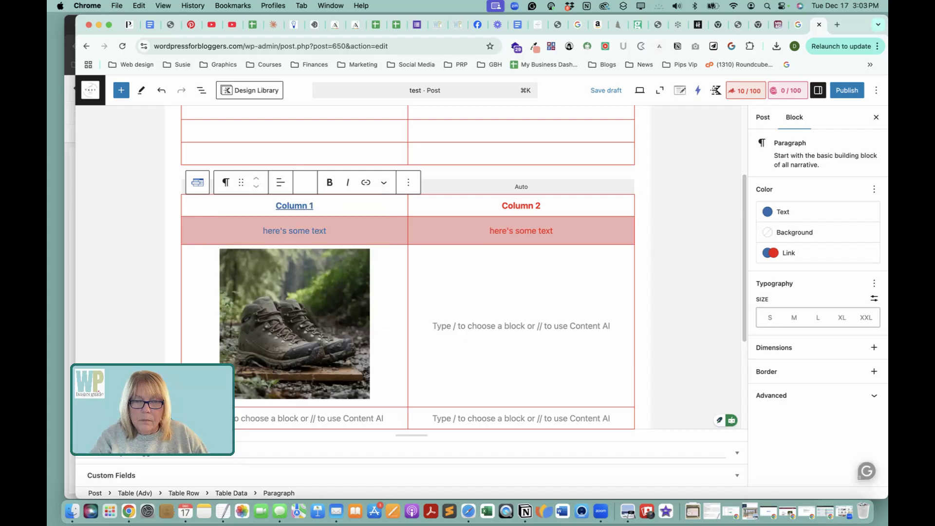
pyautogui.click(491, 179)
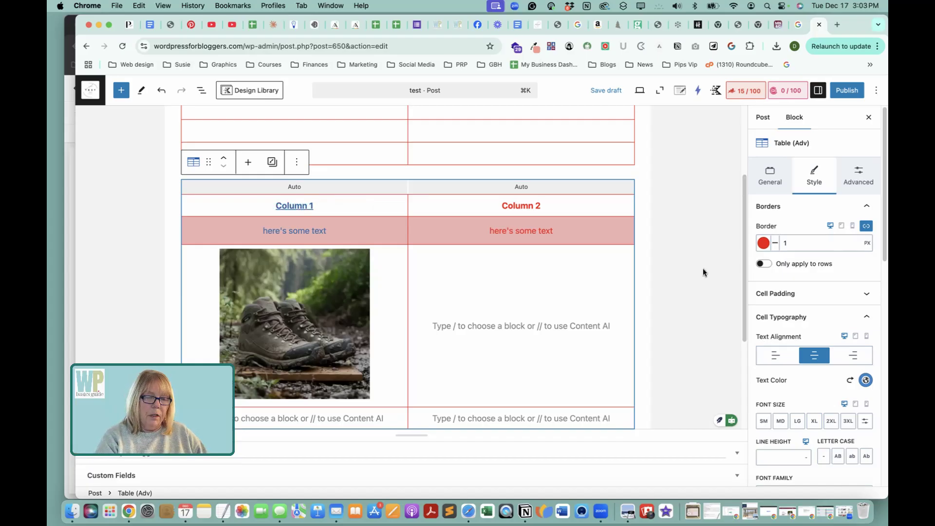
# Link the standard Table block's Column 1 header text to wpbasicsguide.com and check the link on the text.
pyautogui.scroll(5, 702, 268)
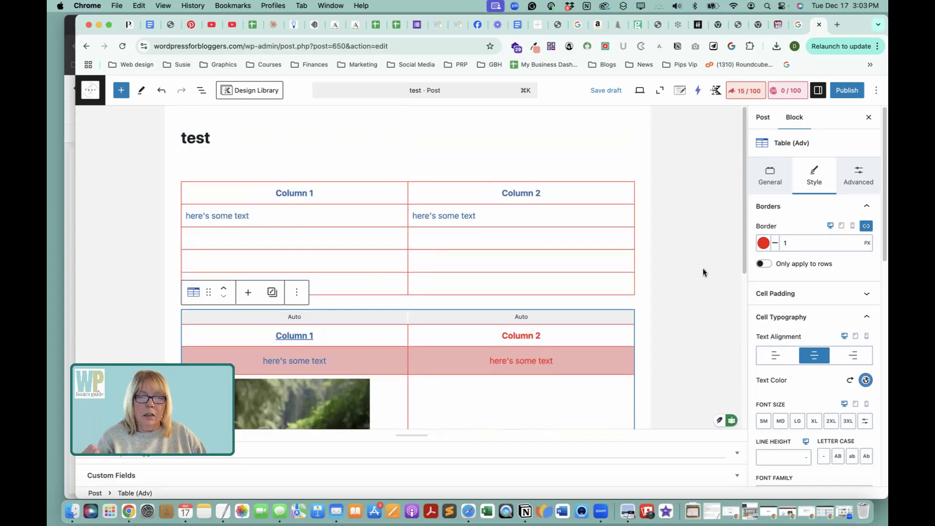
pyautogui.doubleClick(310, 191)
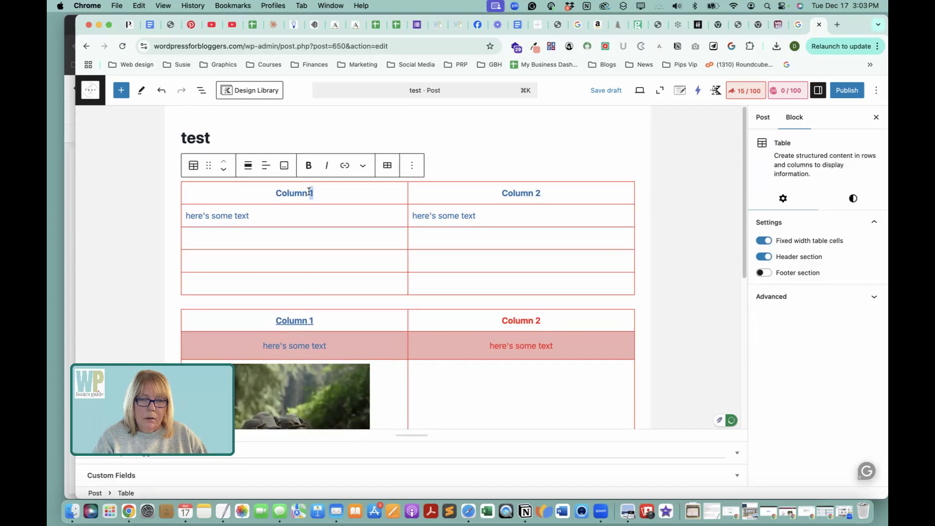
pyautogui.click(310, 192)
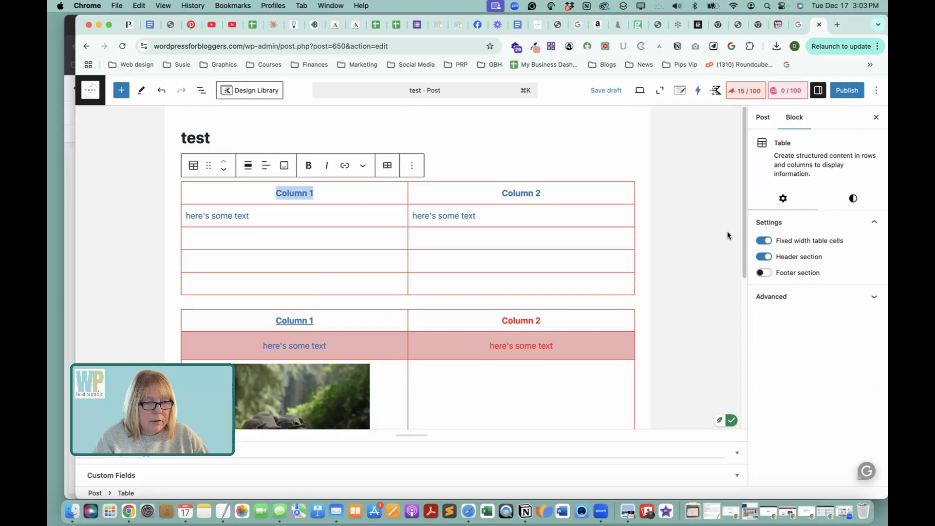
pyautogui.click(346, 166)
pyautogui.write('wpbasics')
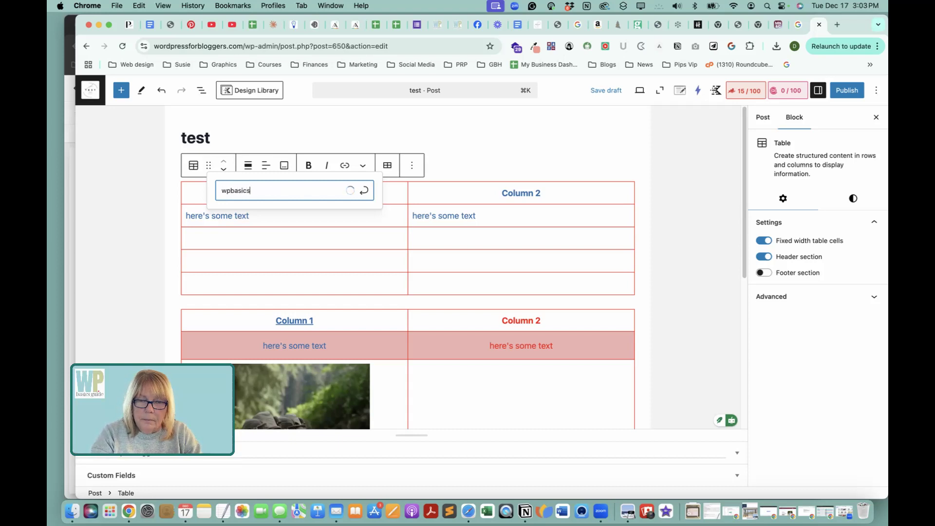
pyautogui.write('guide.co')
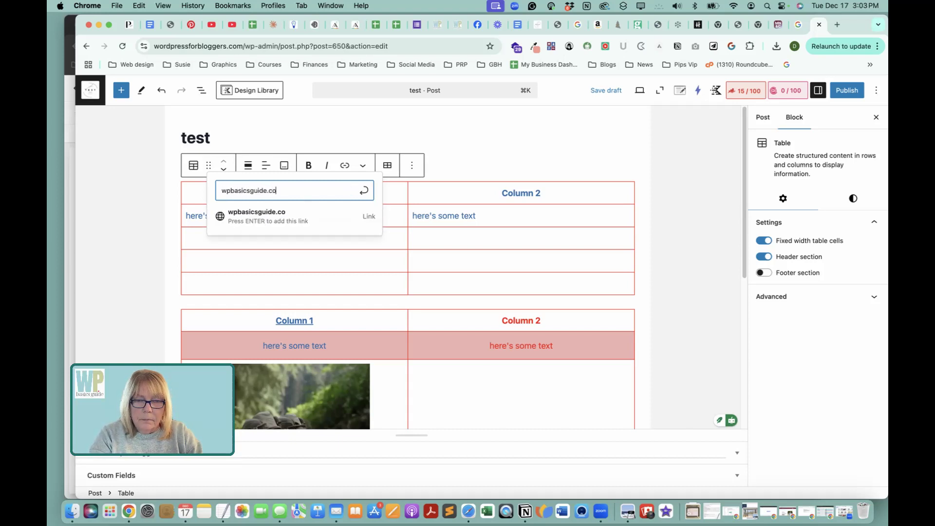
pyautogui.write('m')
pyautogui.press('Return')
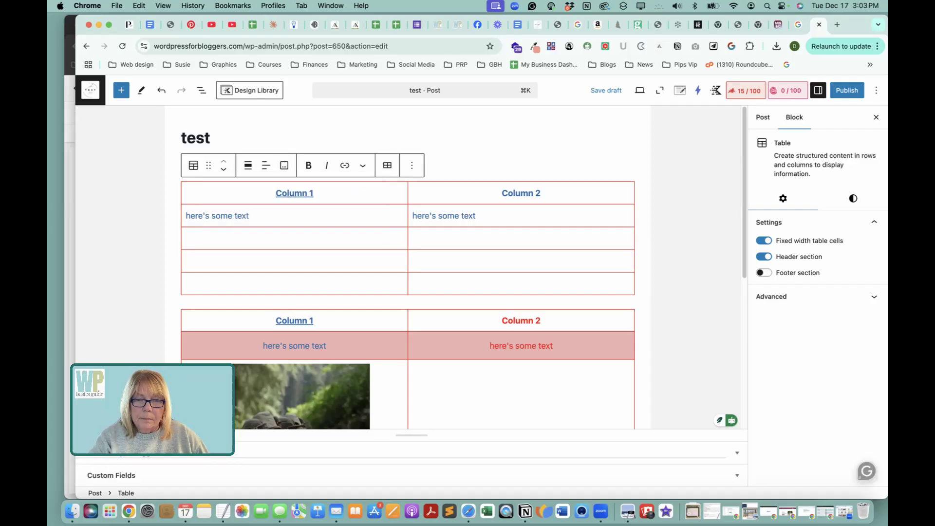
pyautogui.doubleClick(297, 191)
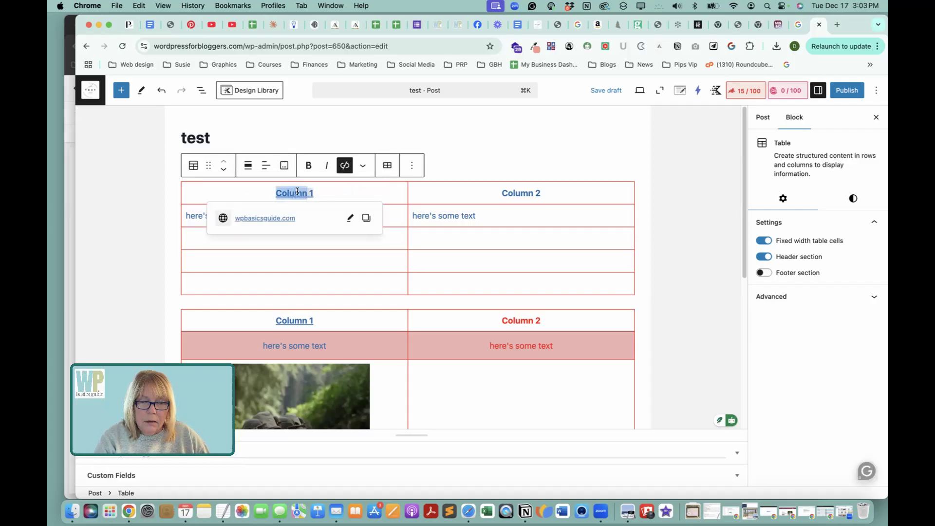
# Examine the standard Table block's style settings and dimension options for a way to style the Column 1 link.
pyautogui.tripleClick(326, 190)
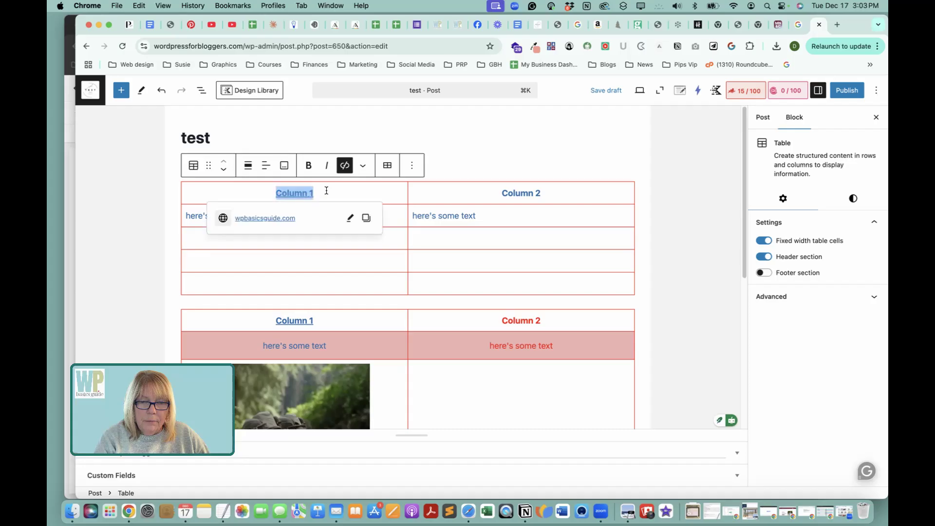
pyautogui.click(853, 199)
pyautogui.scroll(-2, 812, 294)
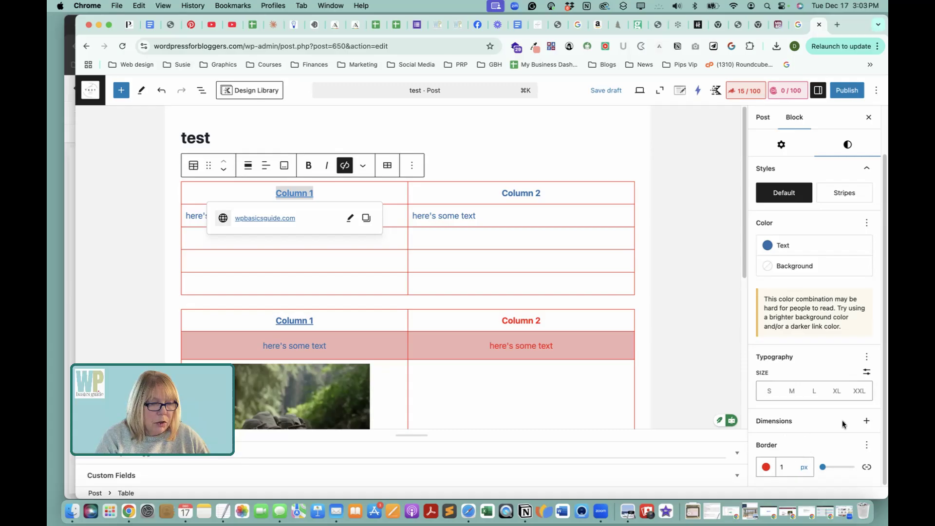
pyautogui.click(865, 421)
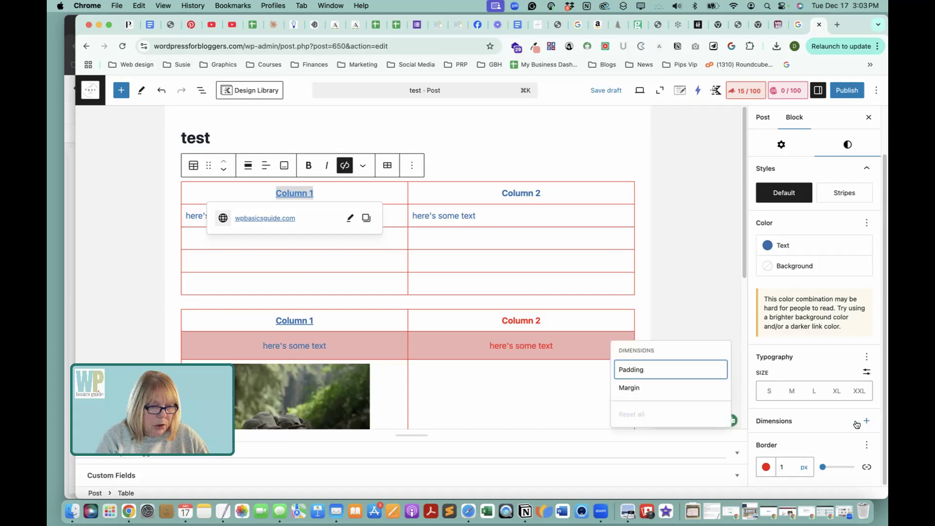
pyautogui.click(805, 353)
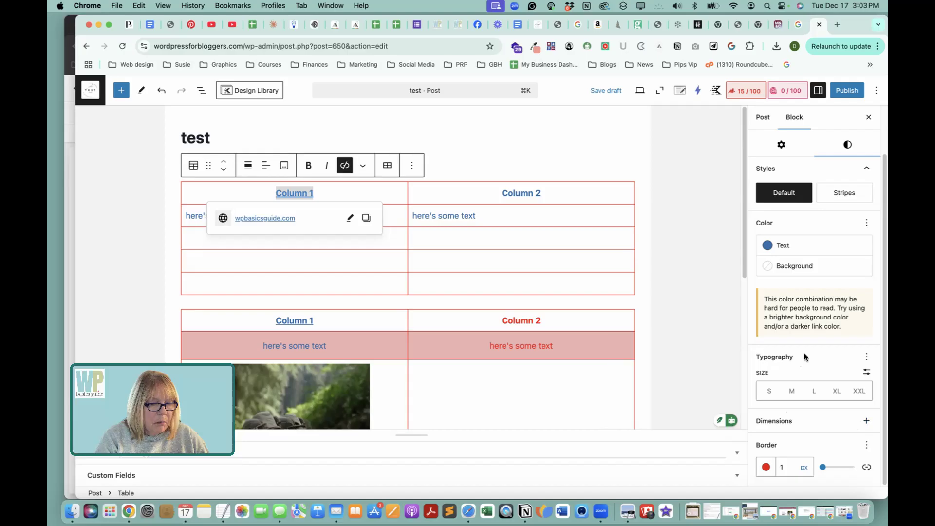
# Show the Appearance control in the standard Table block's typography settings and look through its font style choices.
pyautogui.click(866, 359)
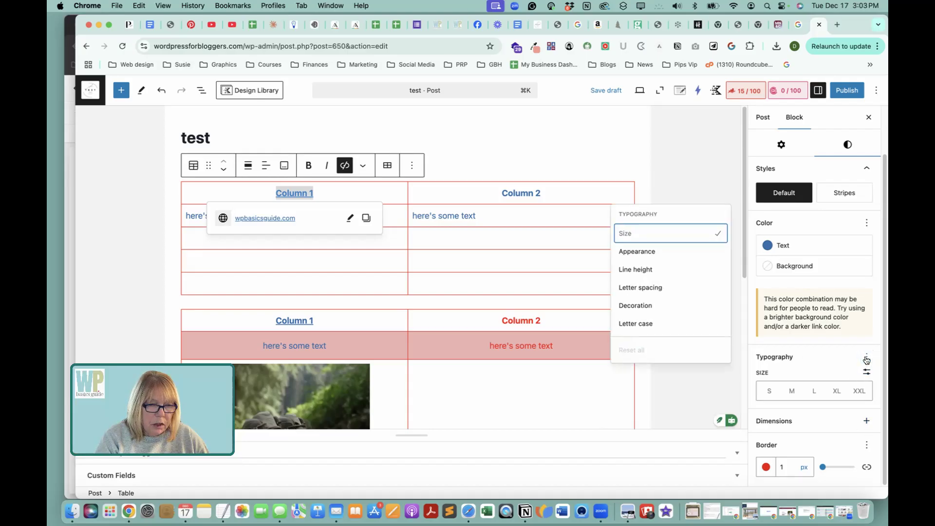
pyautogui.click(645, 251)
pyautogui.click(771, 437)
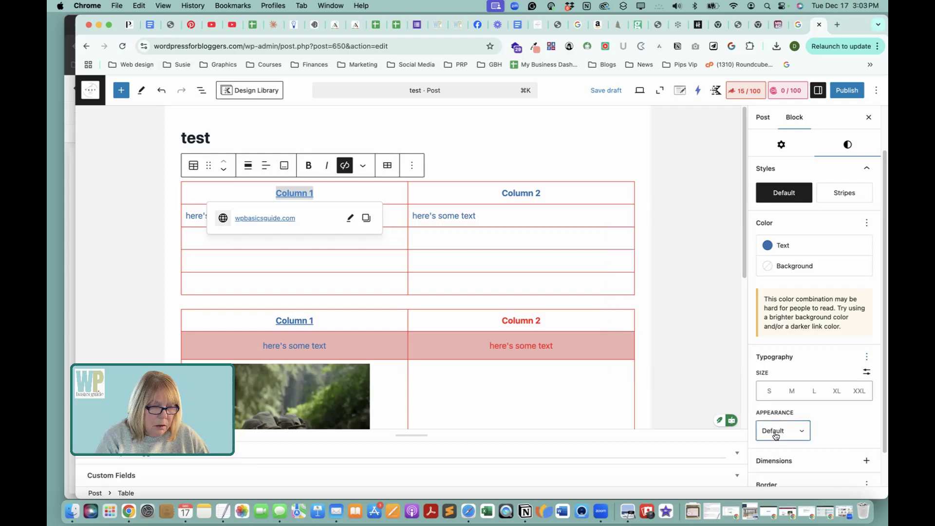
pyautogui.scroll(-3, 776, 423)
pyautogui.scroll(-2, 775, 445)
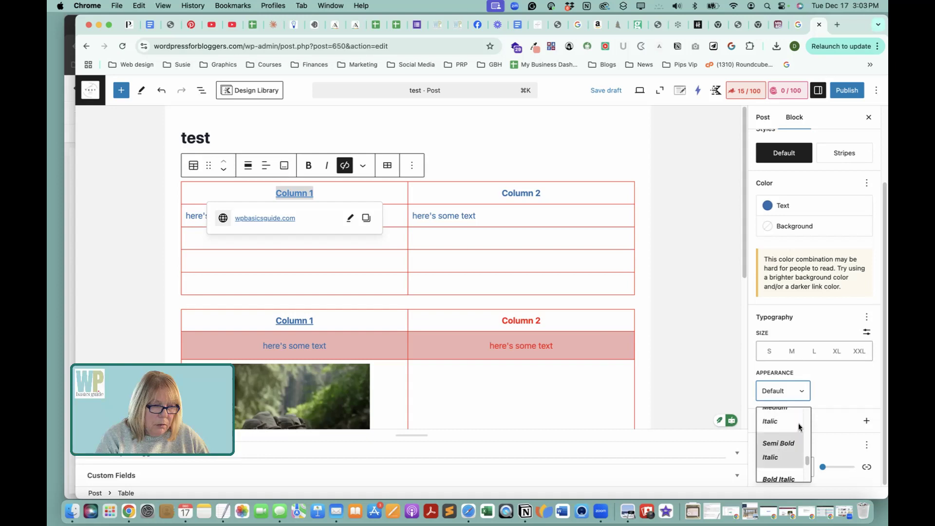
pyautogui.click(857, 378)
pyautogui.scroll(1, 833, 368)
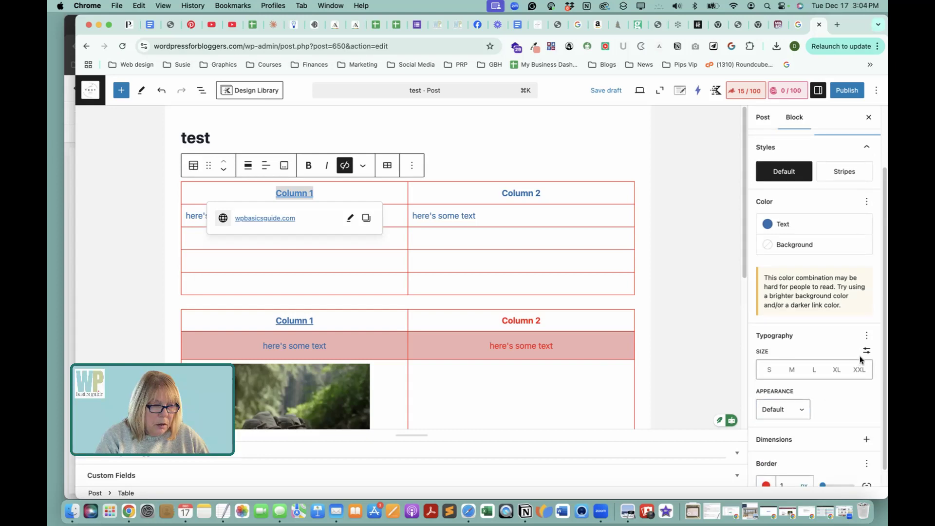
pyautogui.scroll(-1, 831, 402)
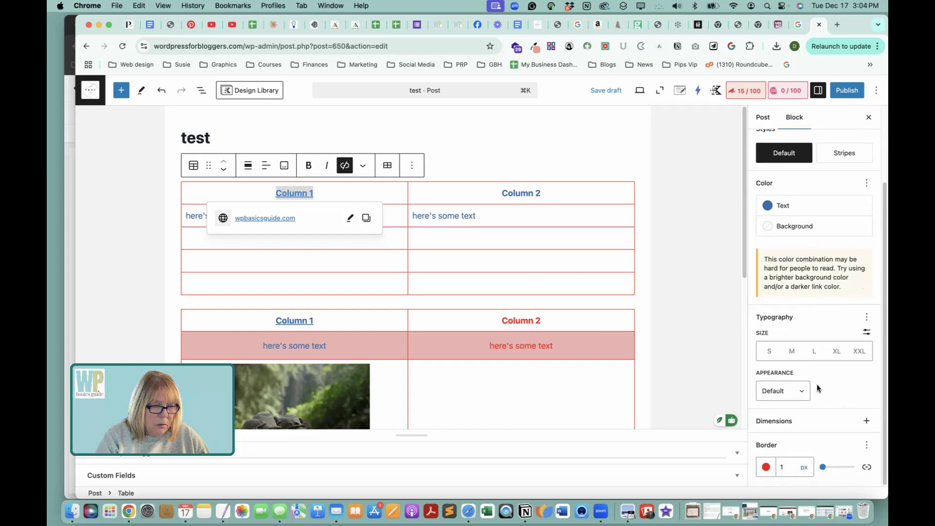
pyautogui.click(804, 391)
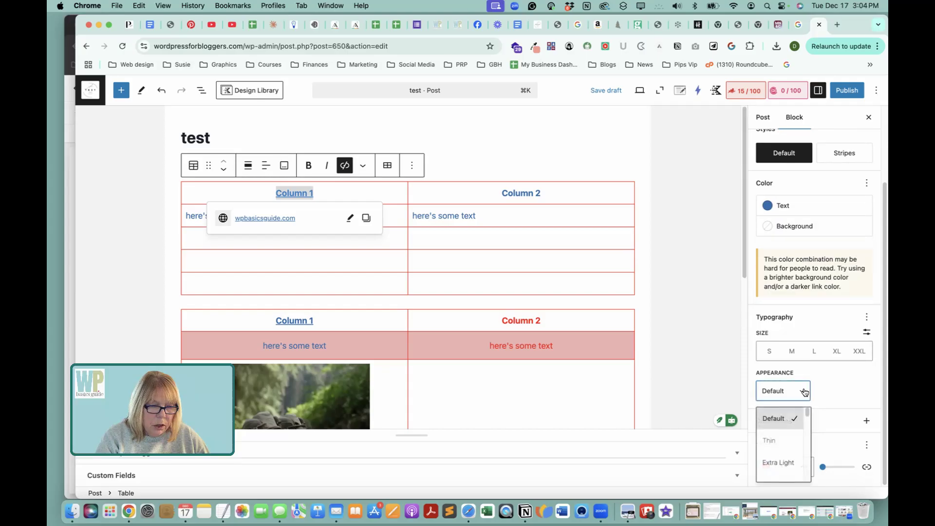
pyautogui.click(827, 392)
# Check the remaining typography options of the standard Table block for link styling.
pyautogui.click(866, 316)
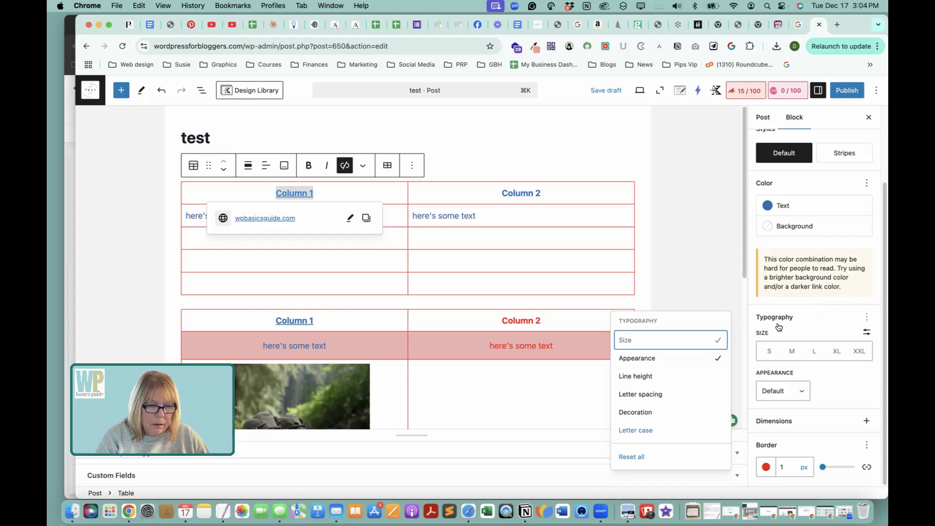
pyautogui.click(586, 415)
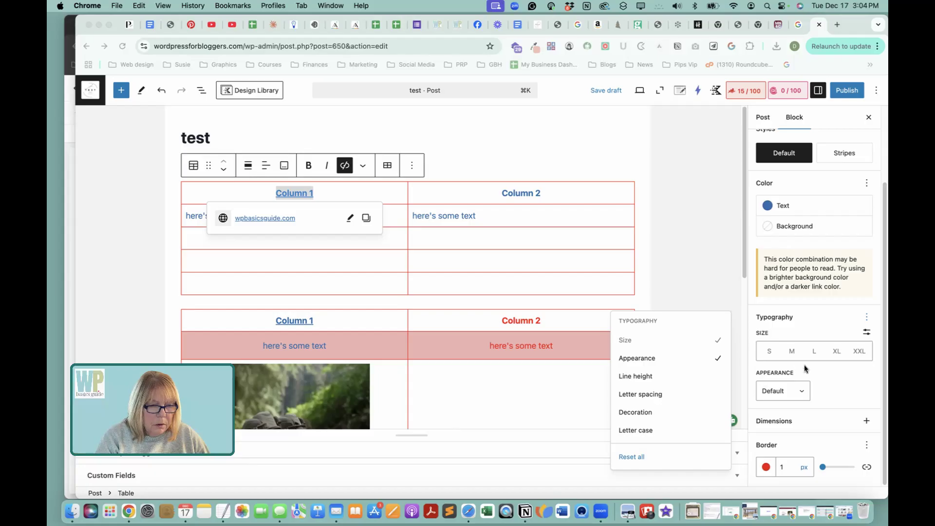
pyautogui.click(839, 371)
pyautogui.scroll(3, 840, 195)
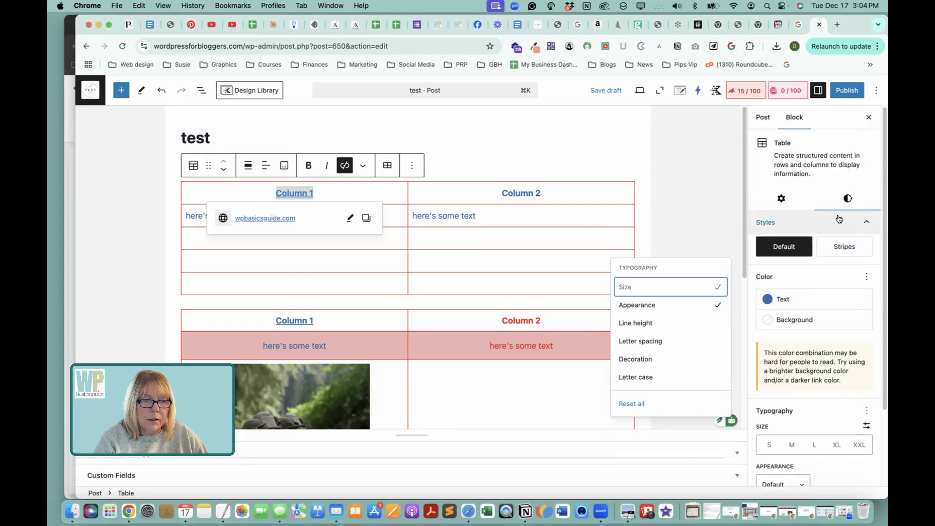
pyautogui.click(847, 200)
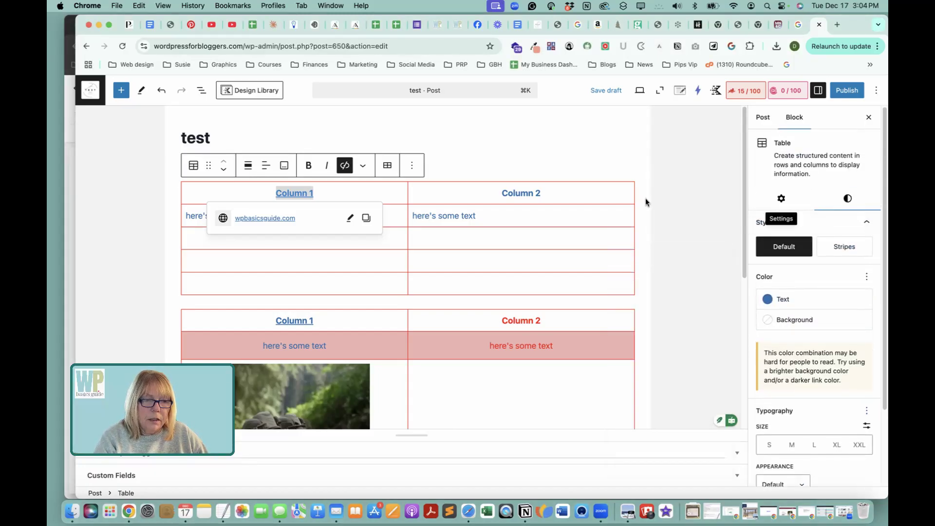
# Deselect the standard Table block and compare both tables in the post from header to last row.
pyautogui.click(647, 282)
pyautogui.click(683, 278)
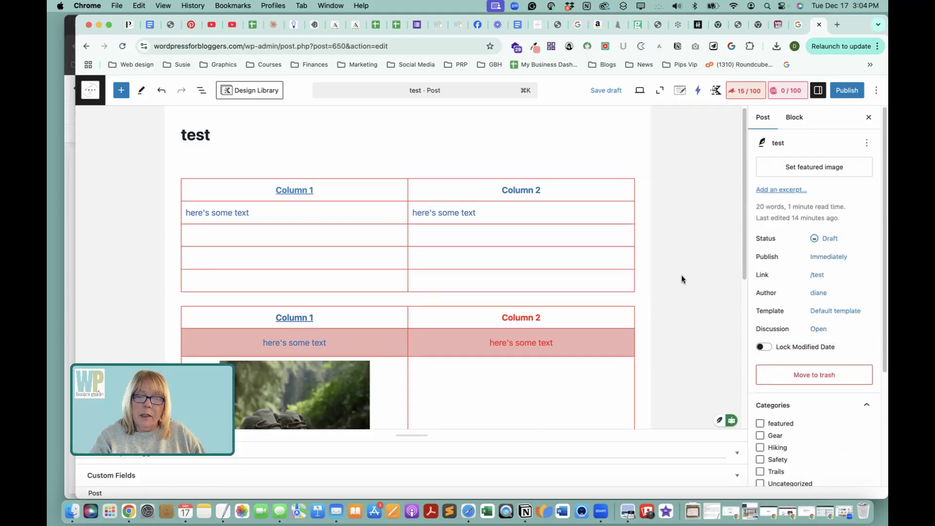
pyautogui.scroll(-2, 682, 276)
pyautogui.scroll(-5, 682, 275)
pyautogui.scroll(-2, 682, 275)
pyautogui.scroll(5, 681, 276)
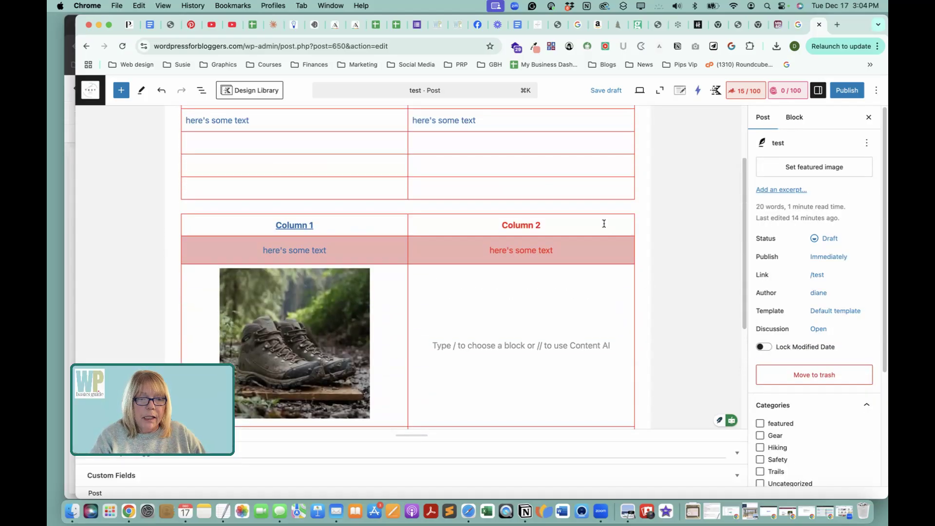
# Select the whole Table (Adv) block and preview the post in the Mobile view, examining how both tables fit.
pyautogui.click(604, 224)
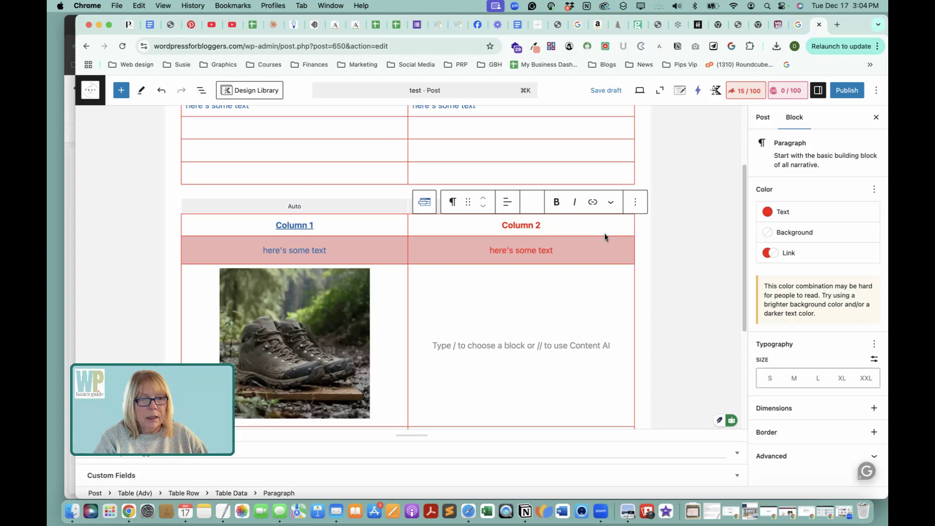
pyautogui.click(326, 207)
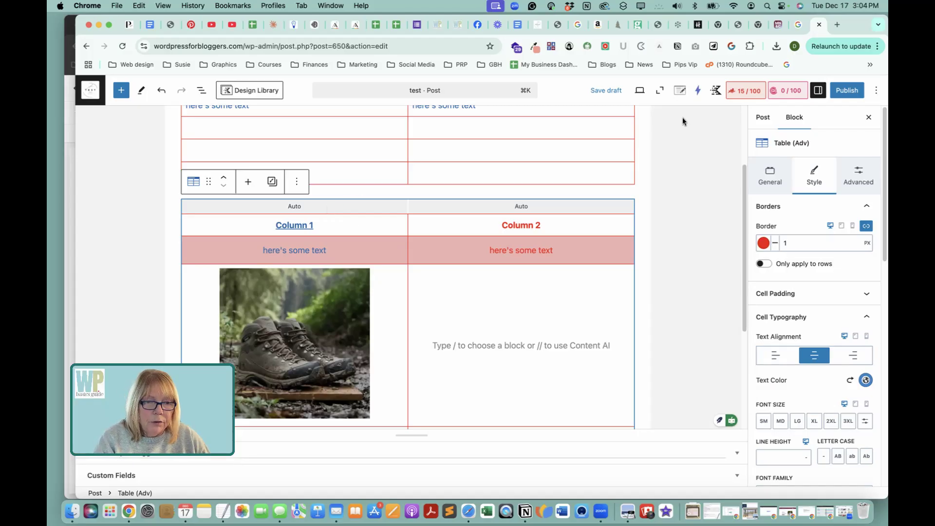
pyautogui.click(639, 90)
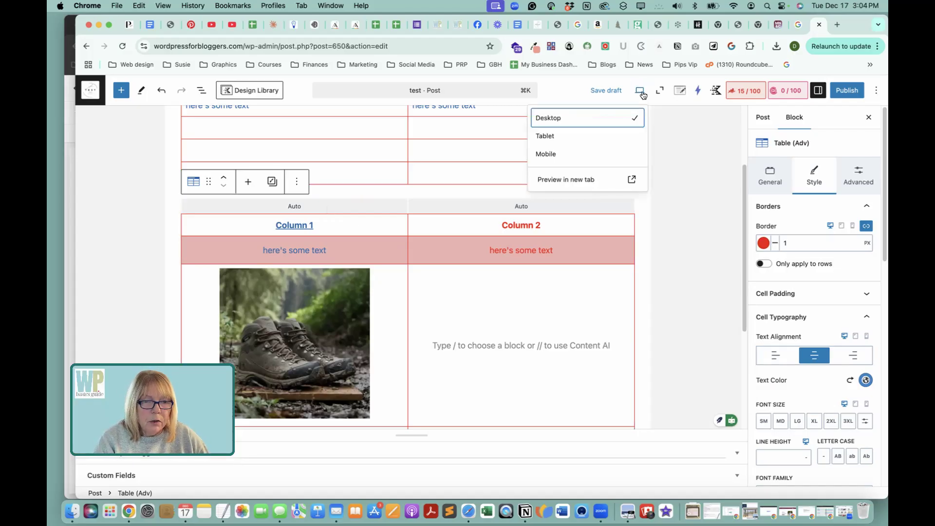
pyautogui.click(560, 155)
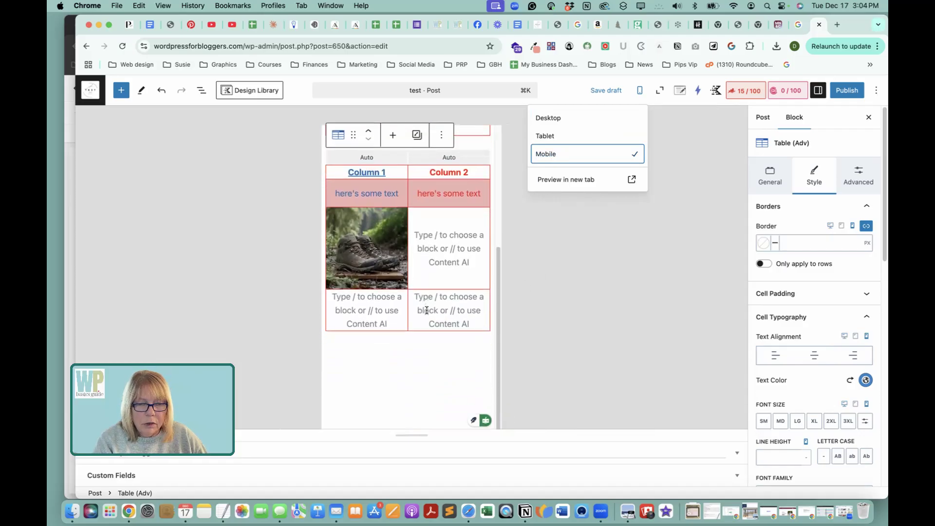
pyautogui.scroll(4, 428, 310)
pyautogui.scroll(-4, 467, 299)
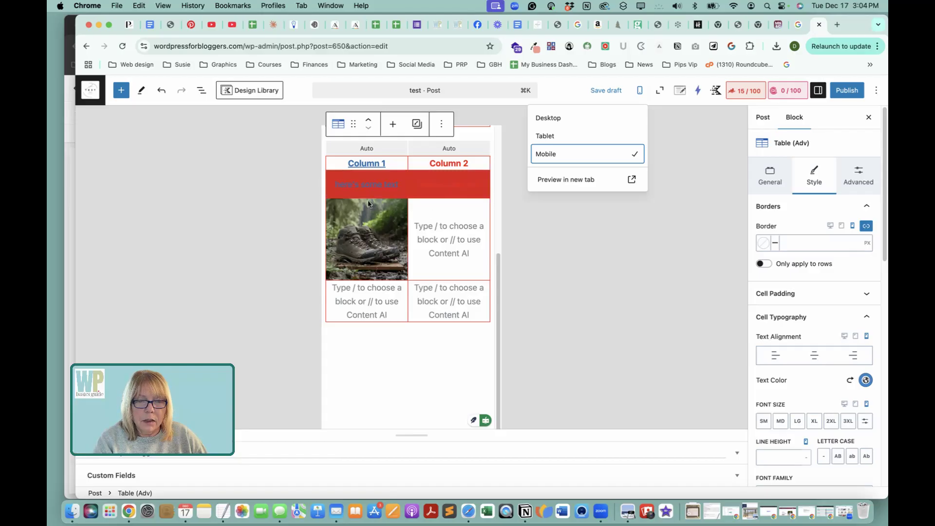
pyautogui.scroll(3, 428, 242)
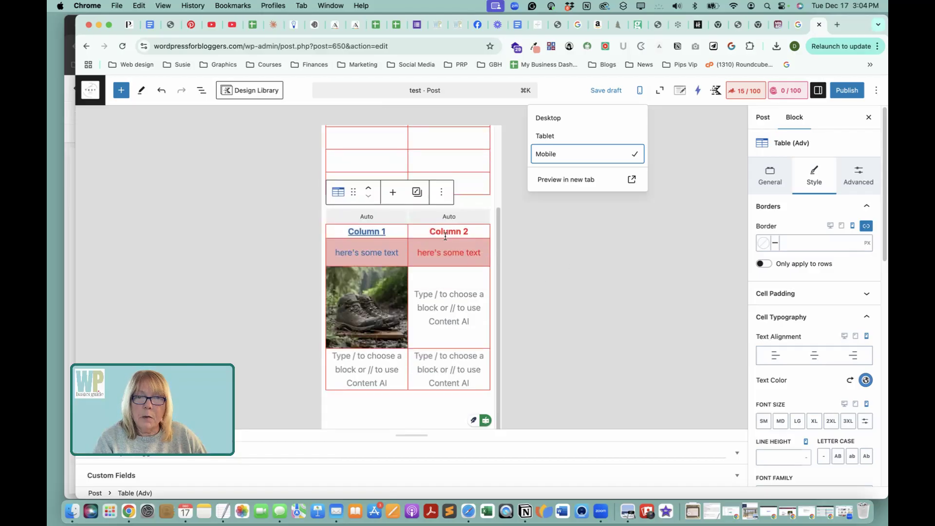